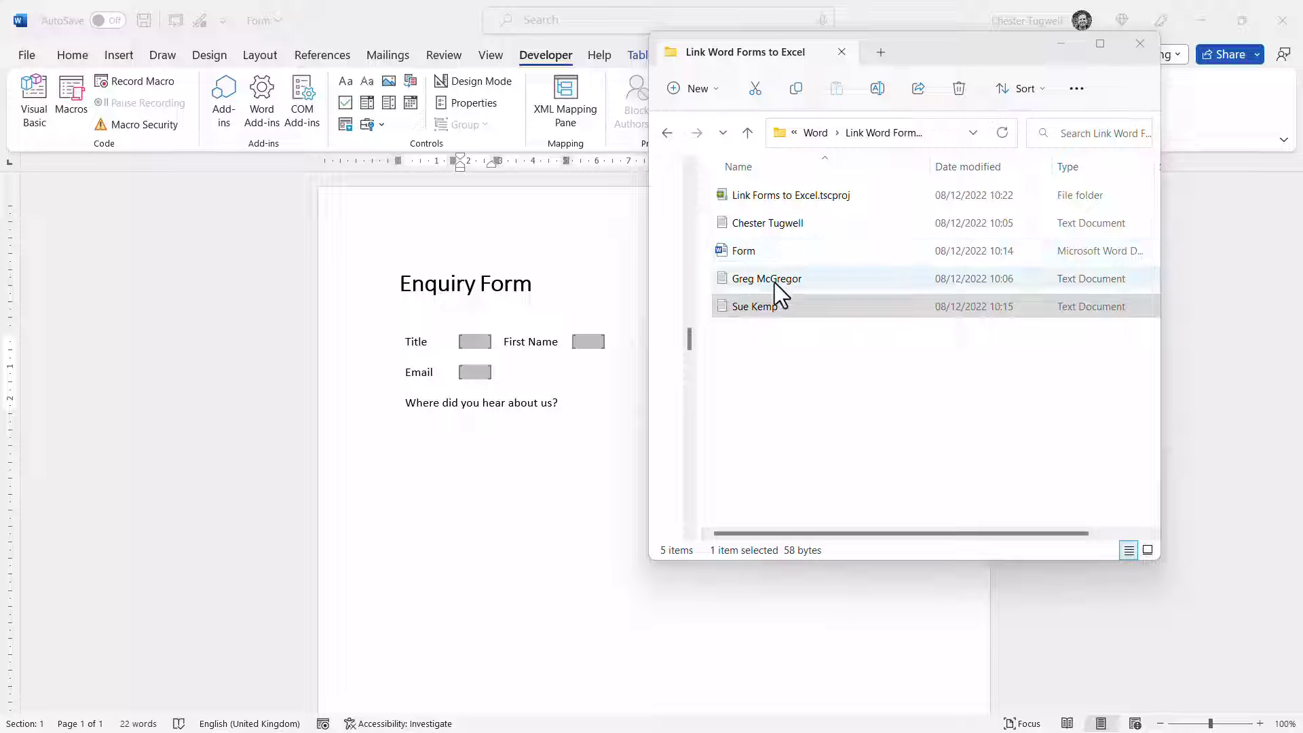
Minimize the File Explorer folder window so the Word Enquiry Form shows
left_click(1063, 46)
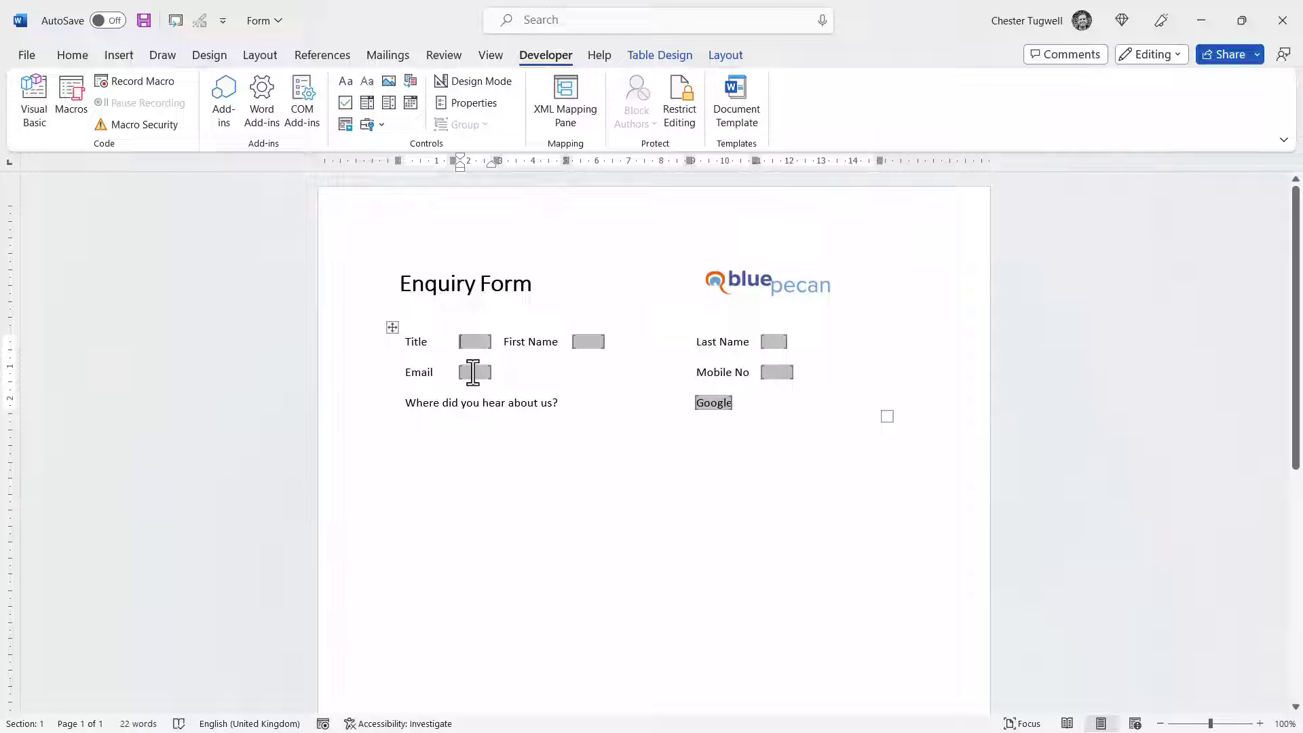
left_click(478, 341)
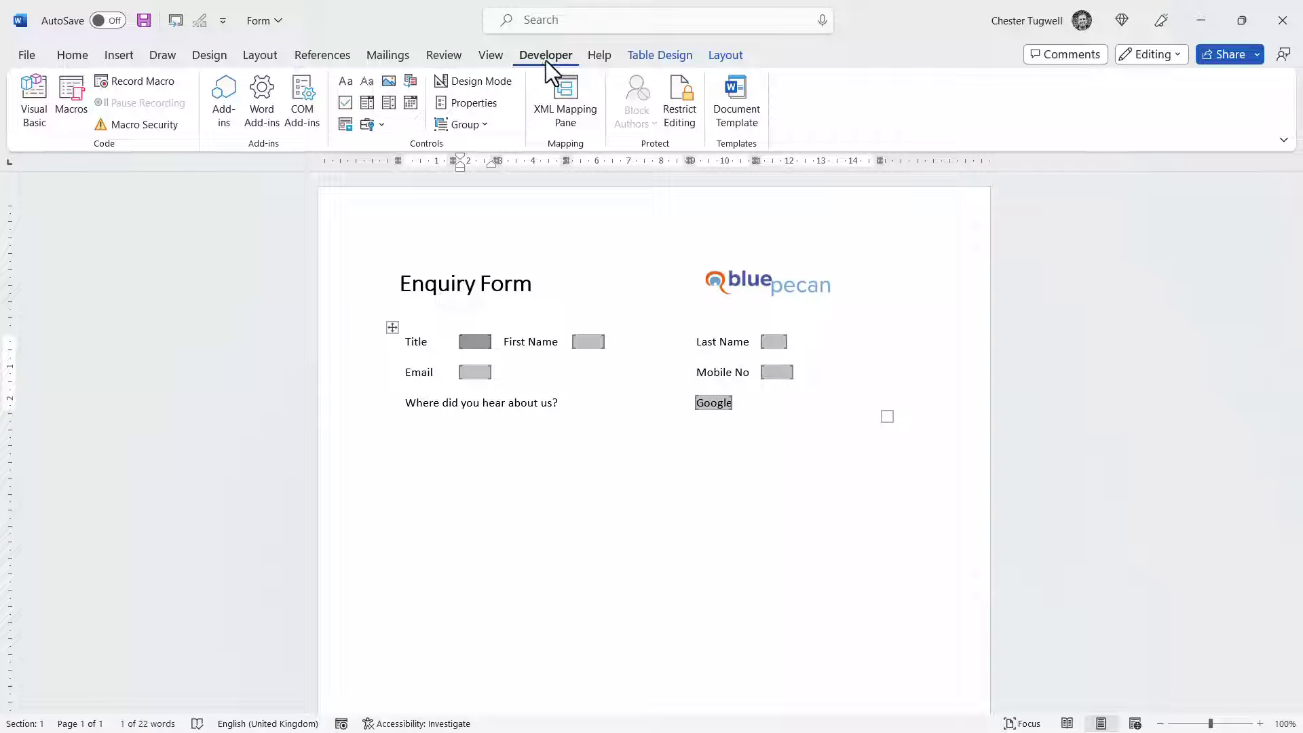
right_click(489, 57)
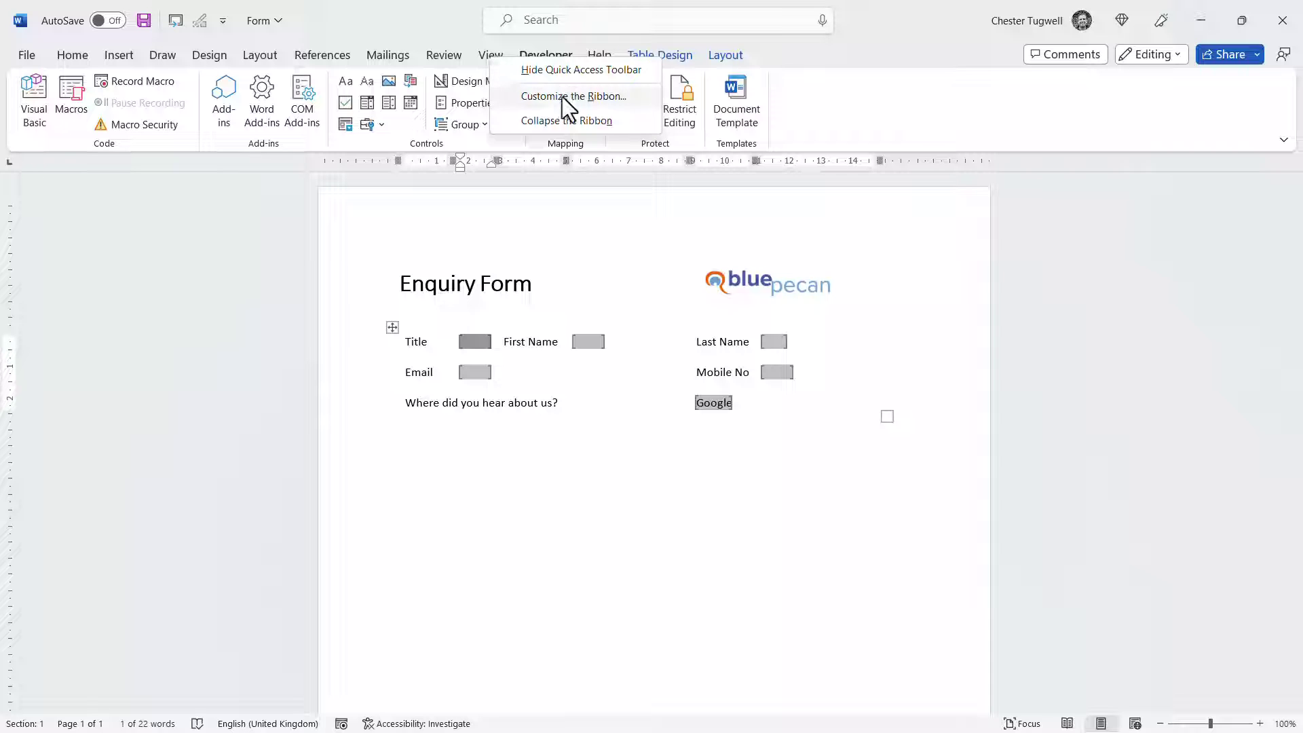
left_click(561, 96)
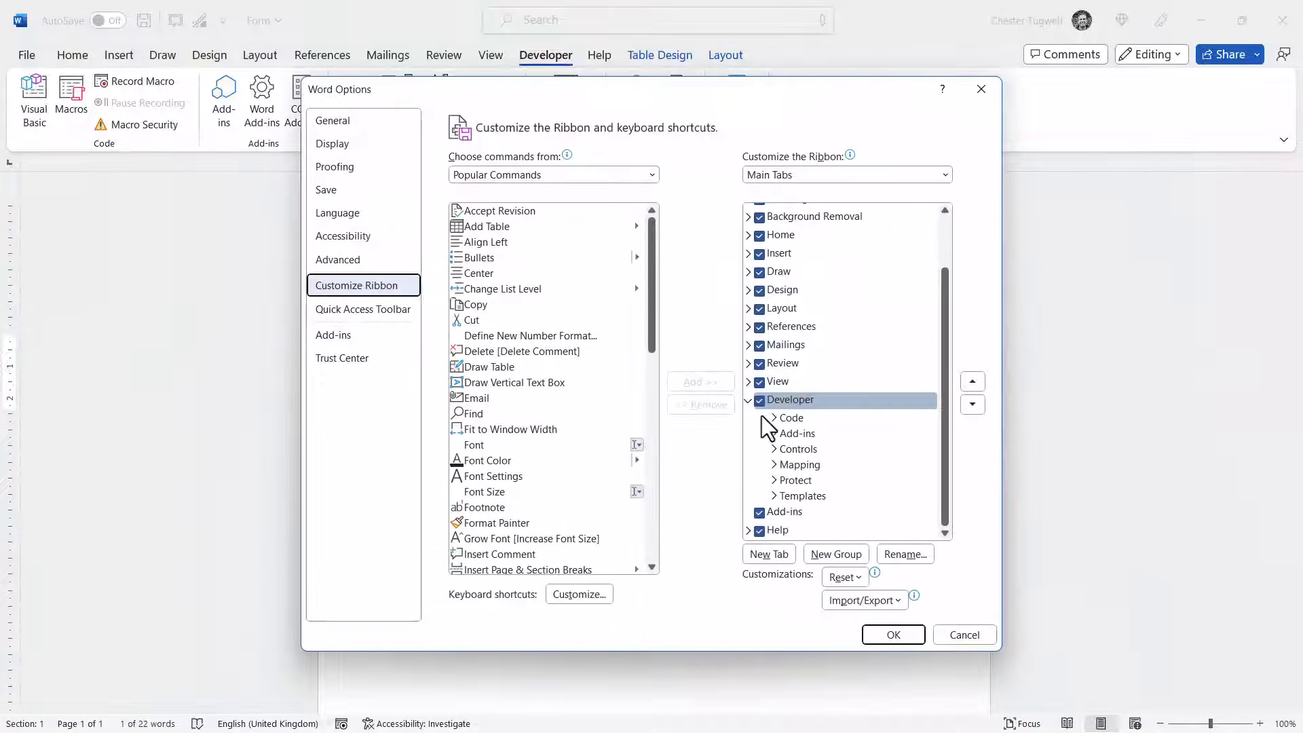
left_click(885, 636)
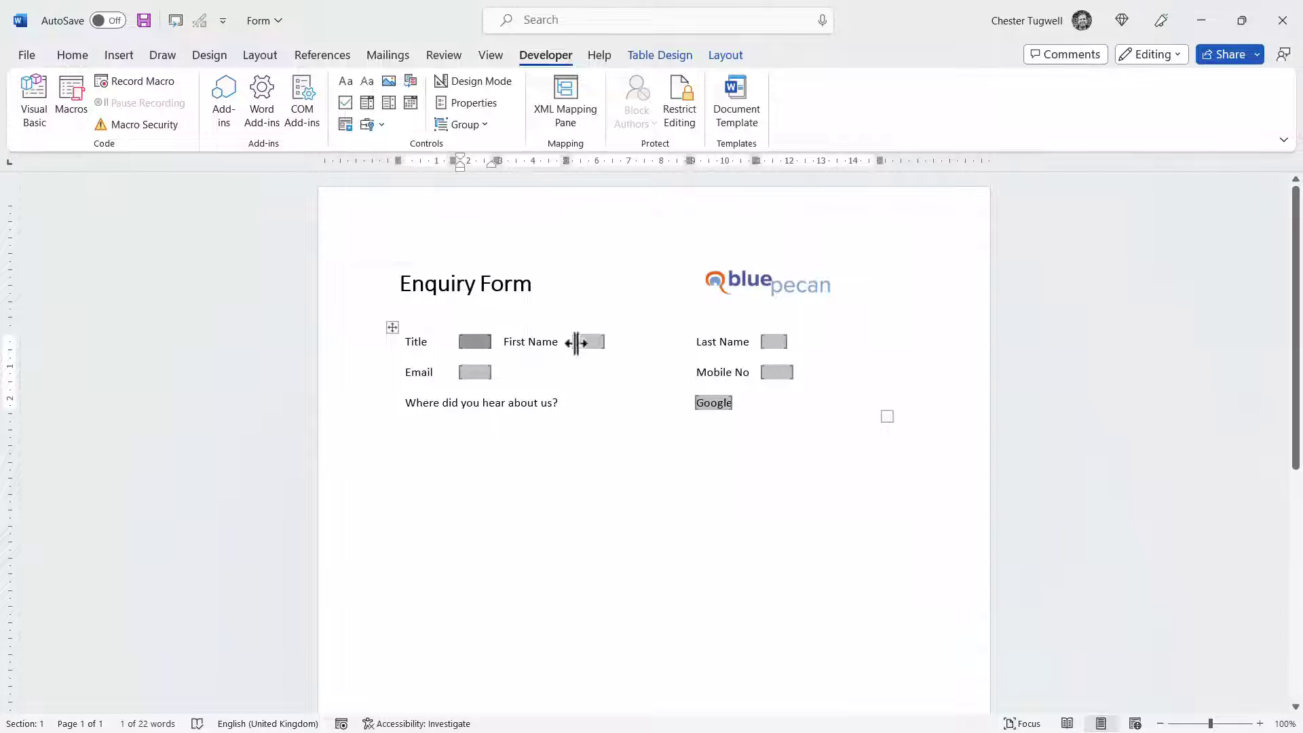
left_click(407, 135)
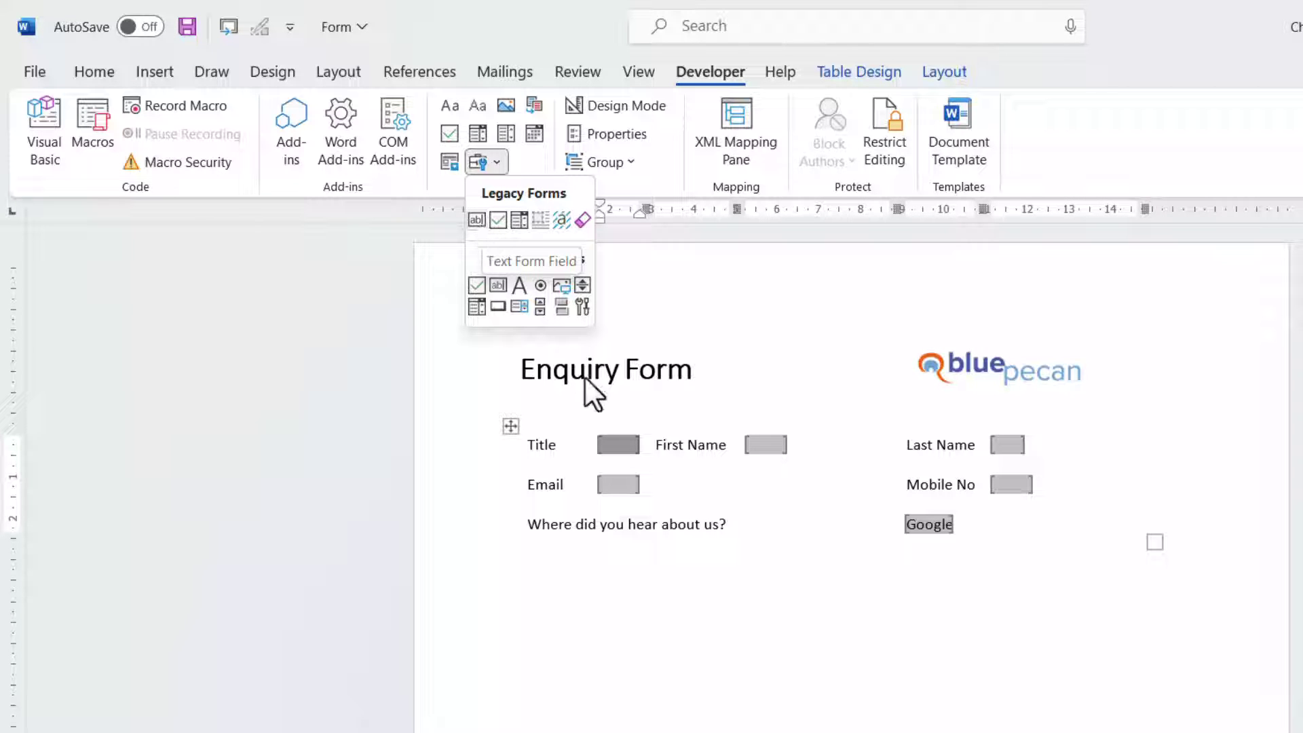
left_click(653, 407)
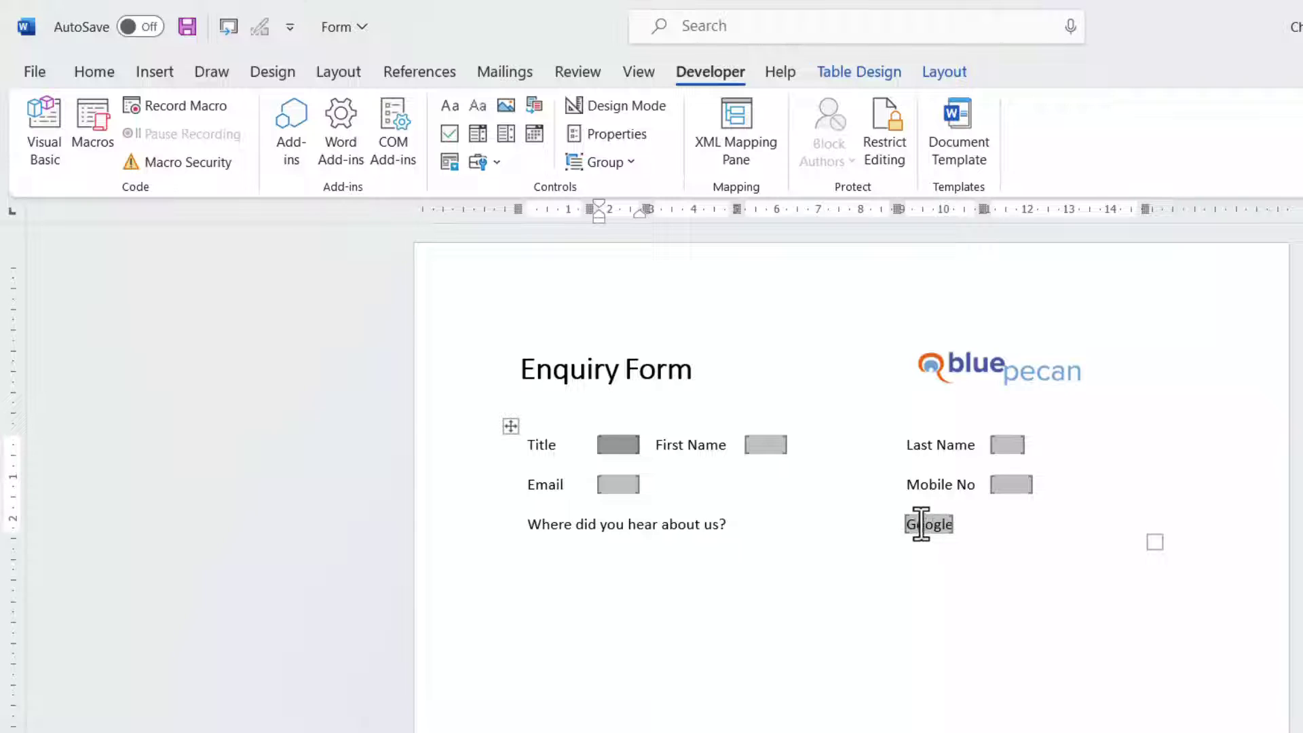
left_click(499, 162)
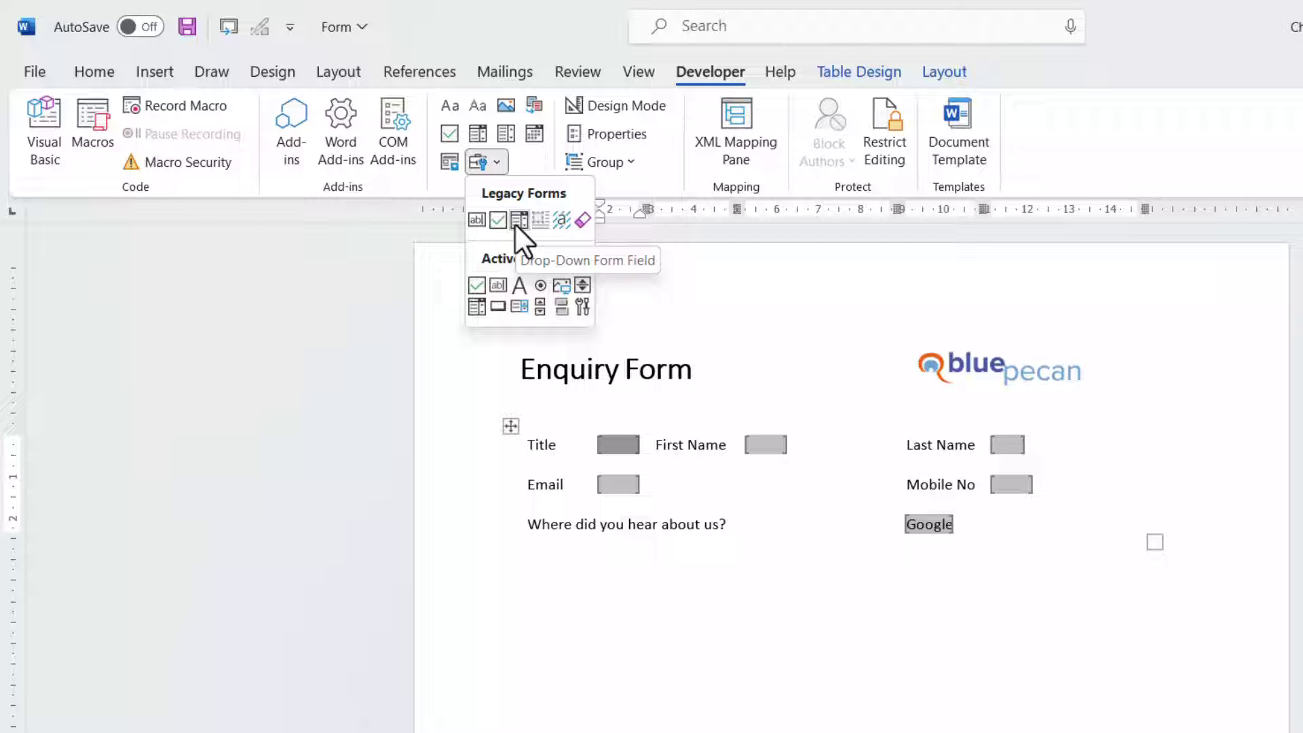
left_click(745, 271)
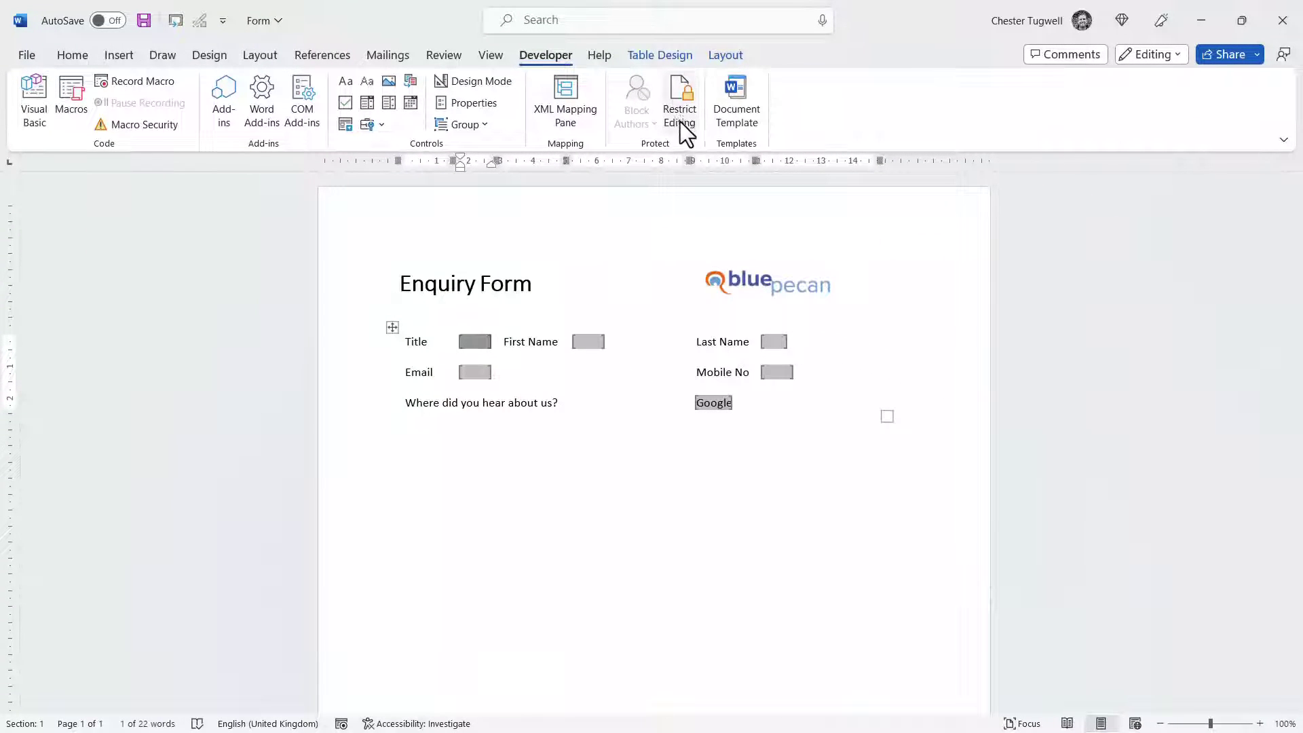
Restrict editing to Filling in forms and enforce protection without a password
left_click(680, 114)
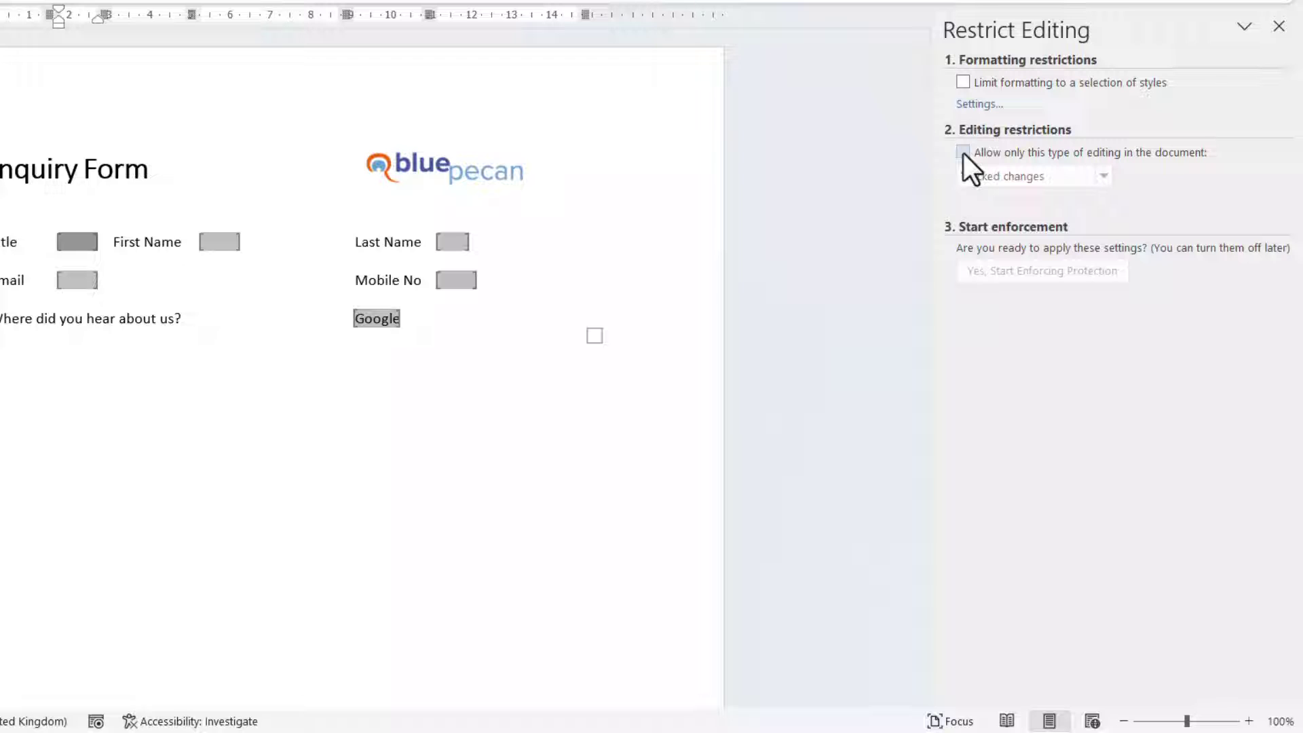
left_click(964, 153)
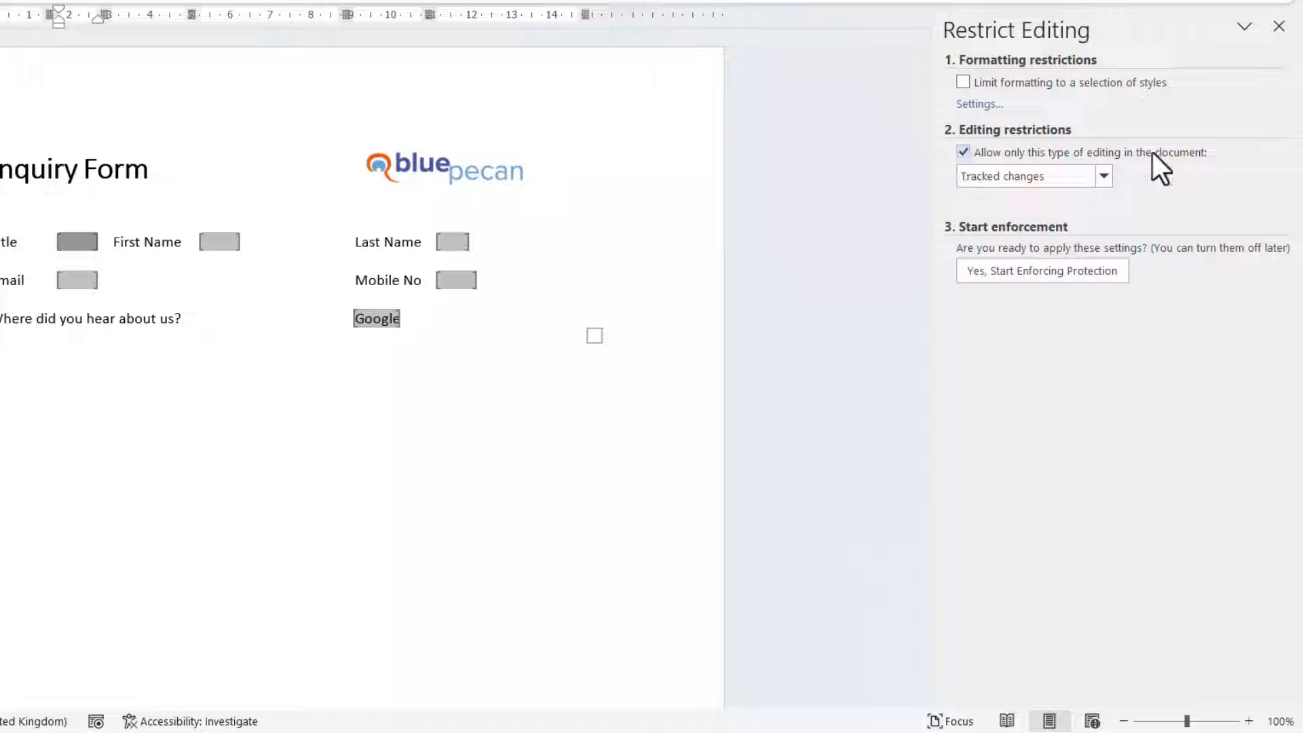
left_click(1105, 177)
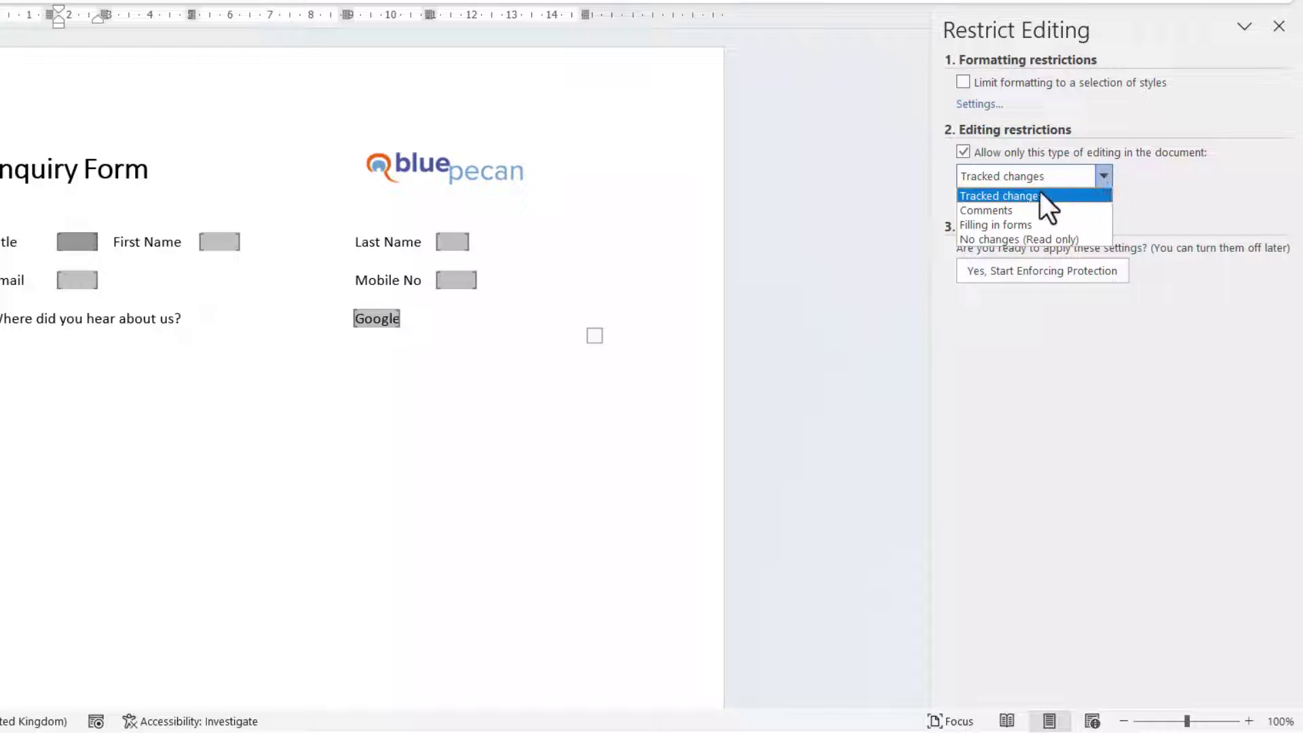
left_click(1008, 222)
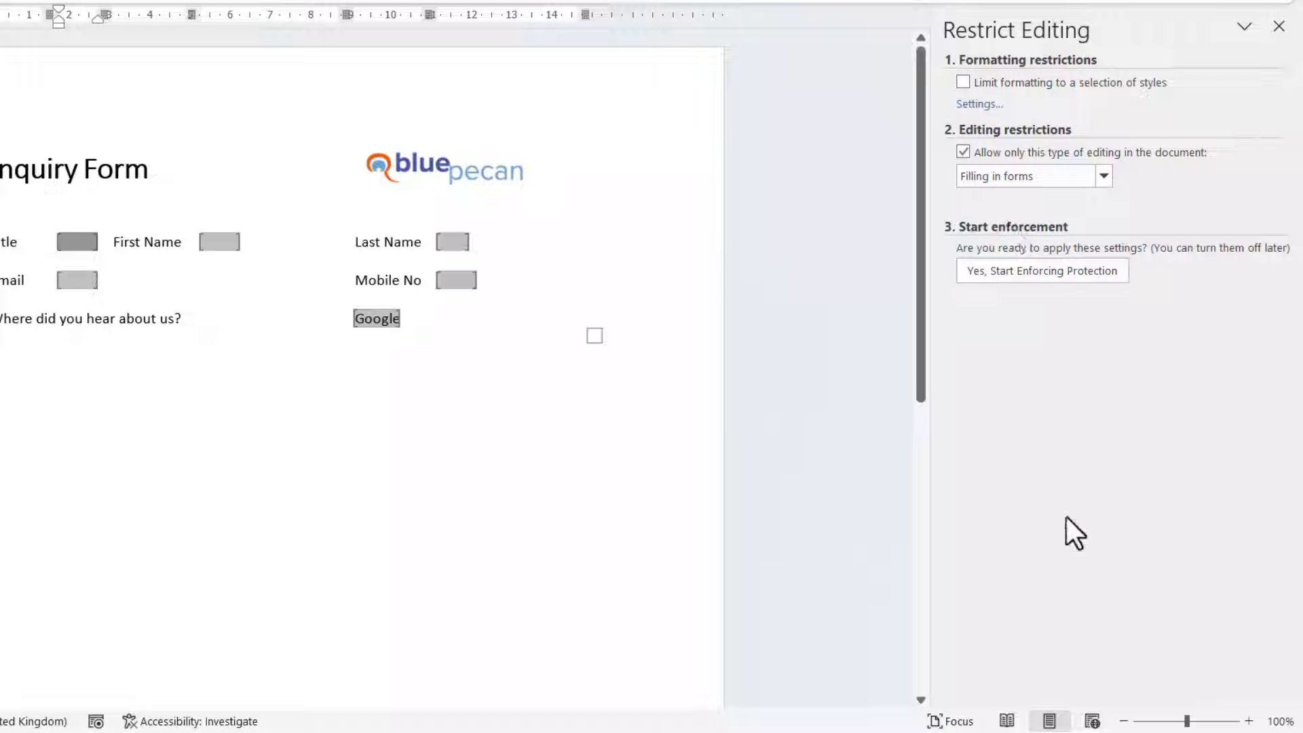
left_click(1071, 275)
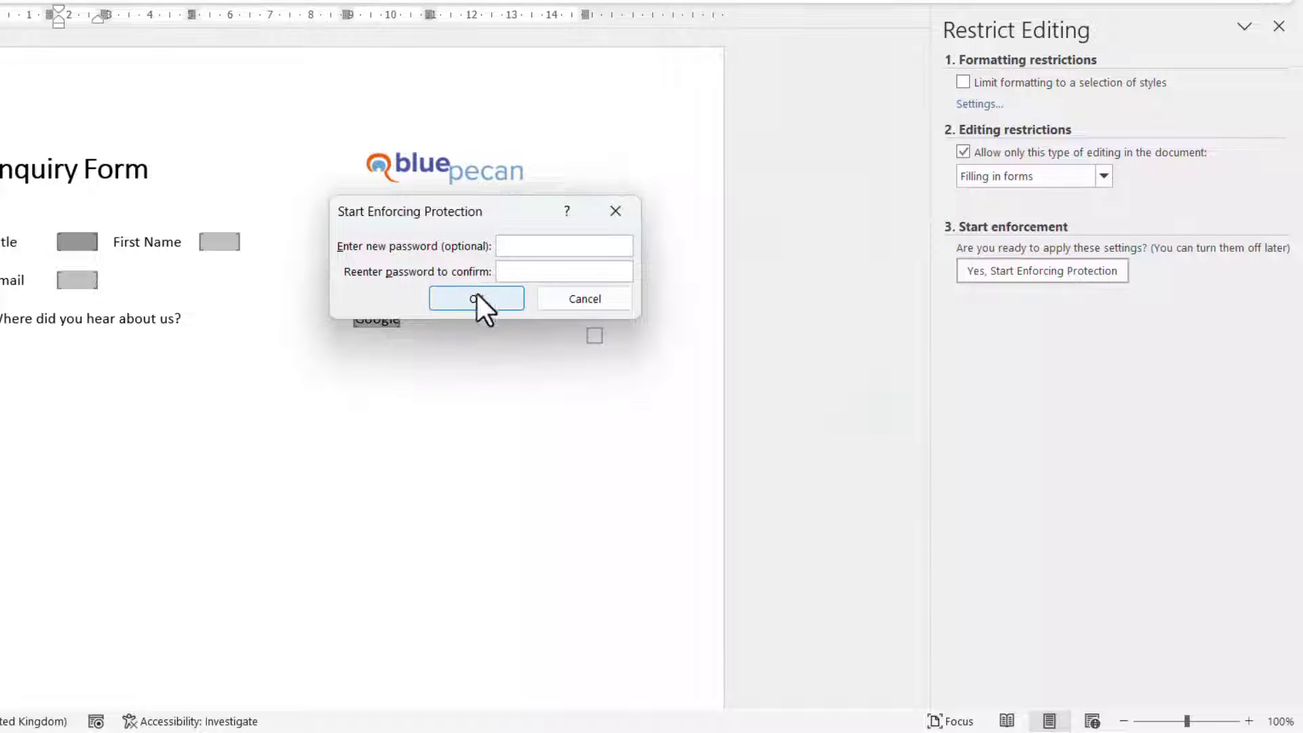
left_click(474, 296)
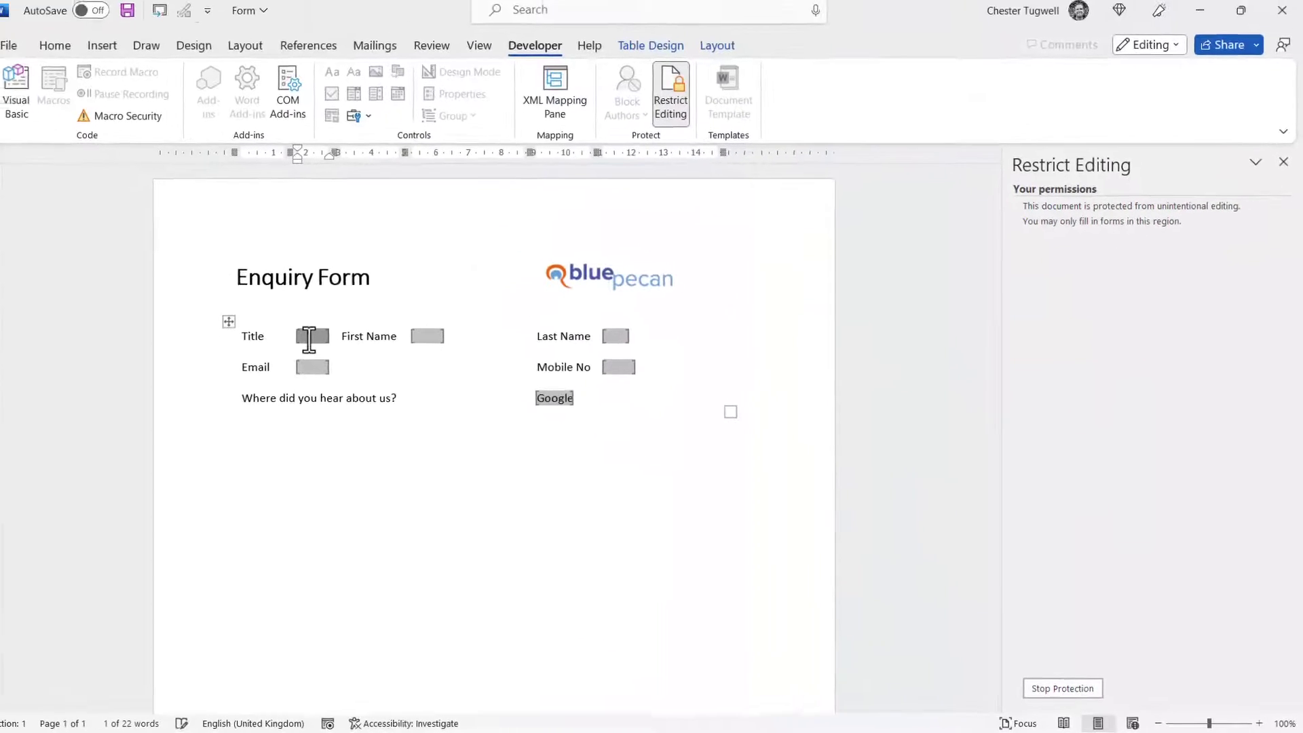
Enter title Mrs and the contact's first name, surname, e-mail and mobile, then choose Word of mouth
type("Mrs")
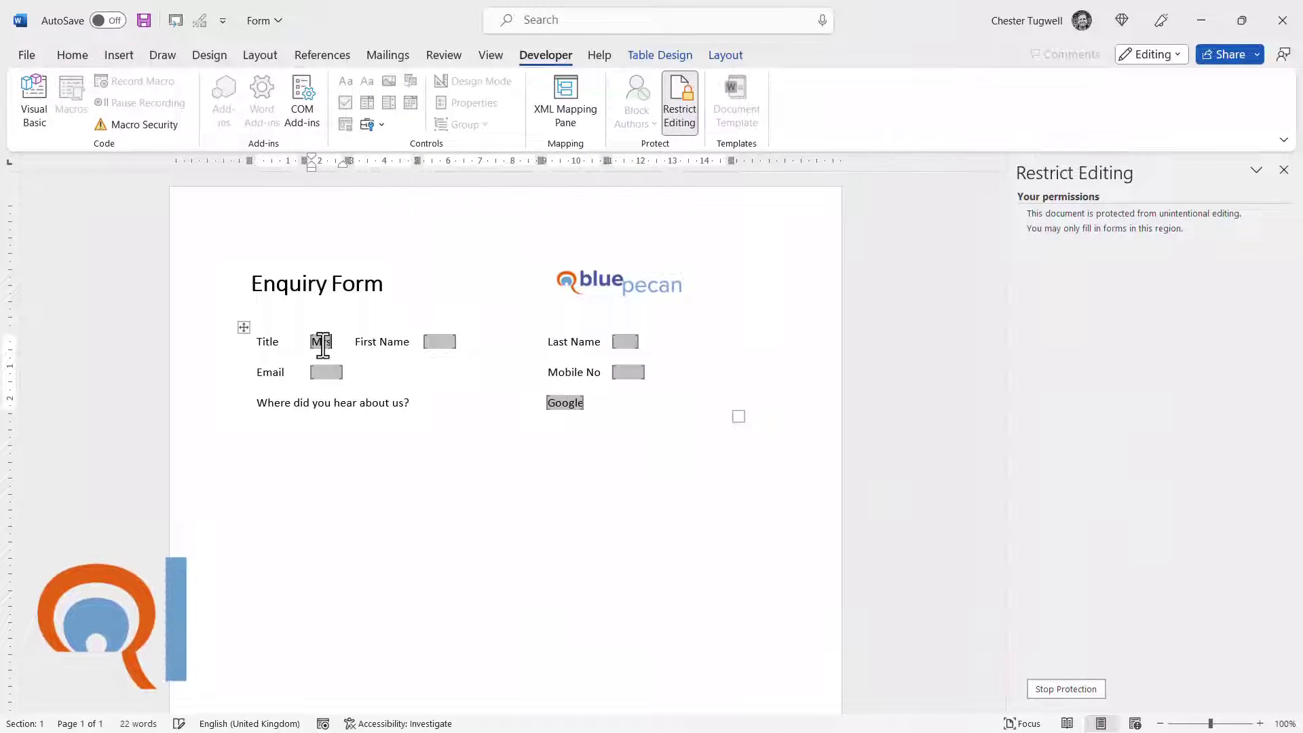
key("Tab")
key("Tab")
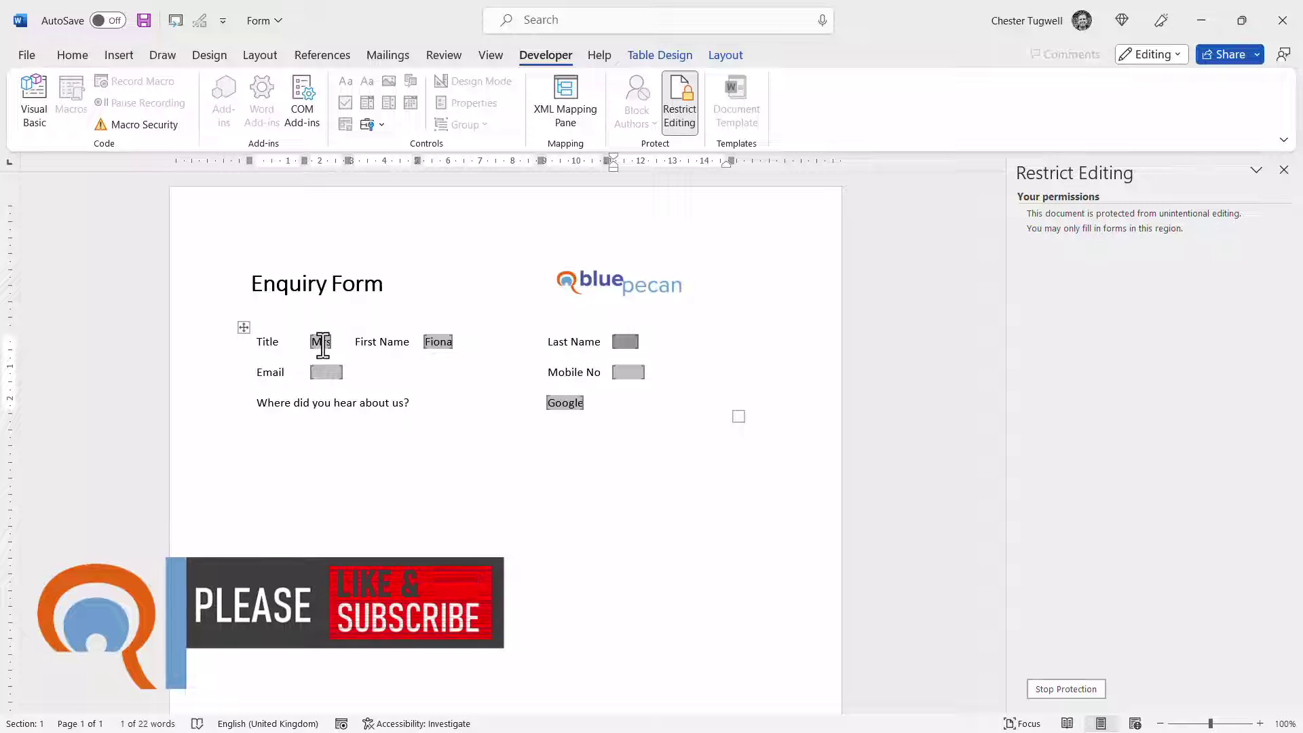
key("Tab")
key("Tab")
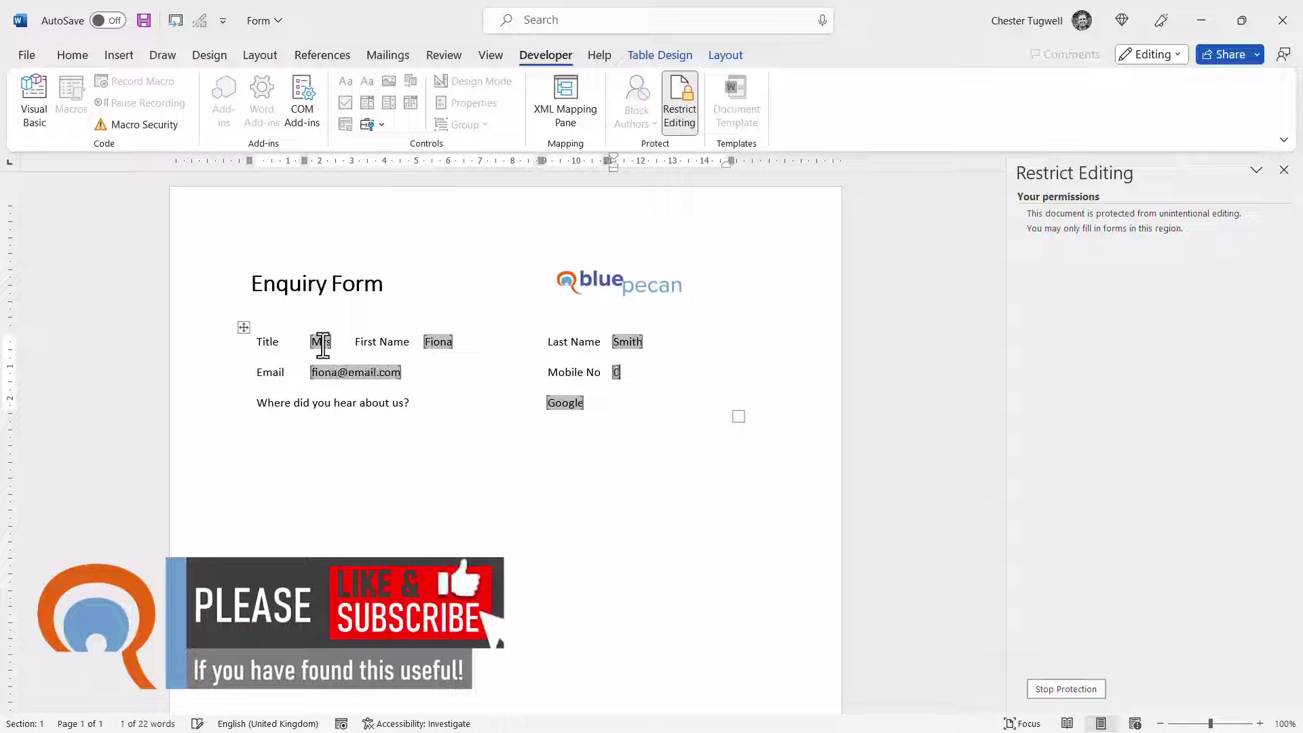
left_click(571, 404)
left_click(547, 439)
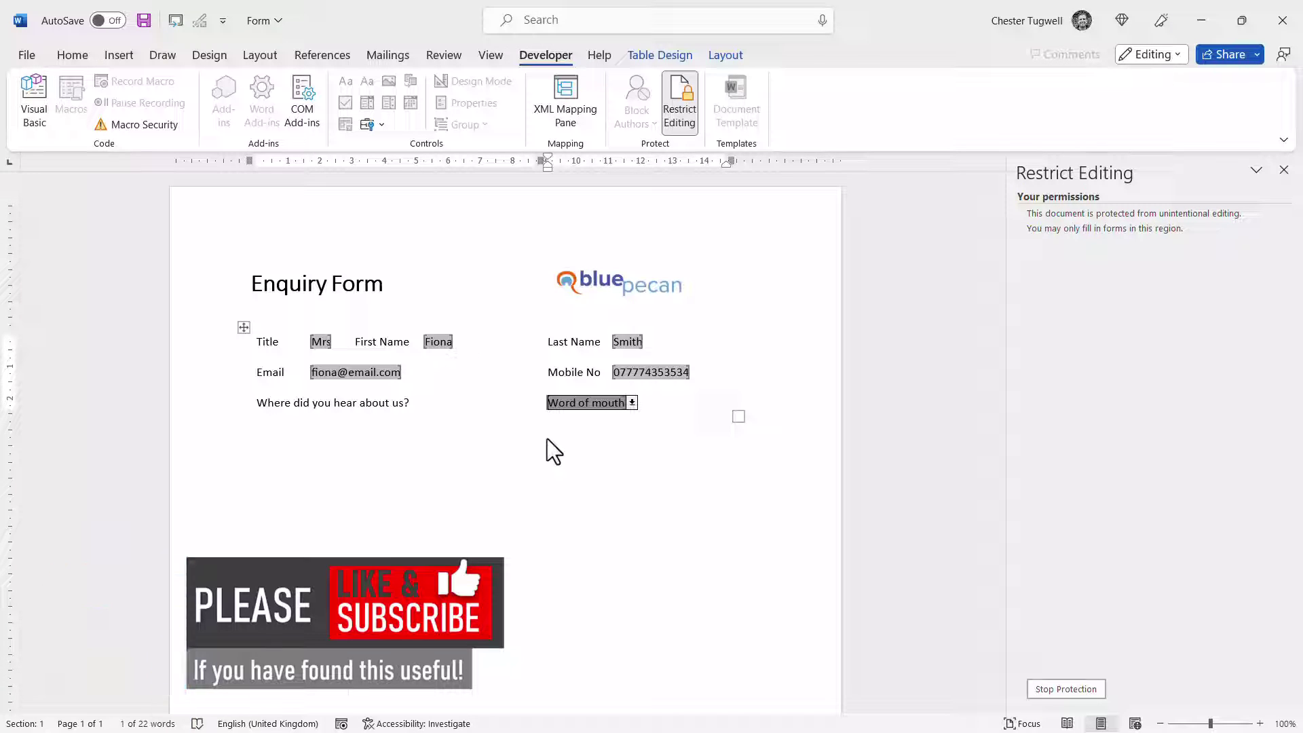
Turn on 'Save form data as delimited text file' in Word's Advanced options
left_click(25, 58)
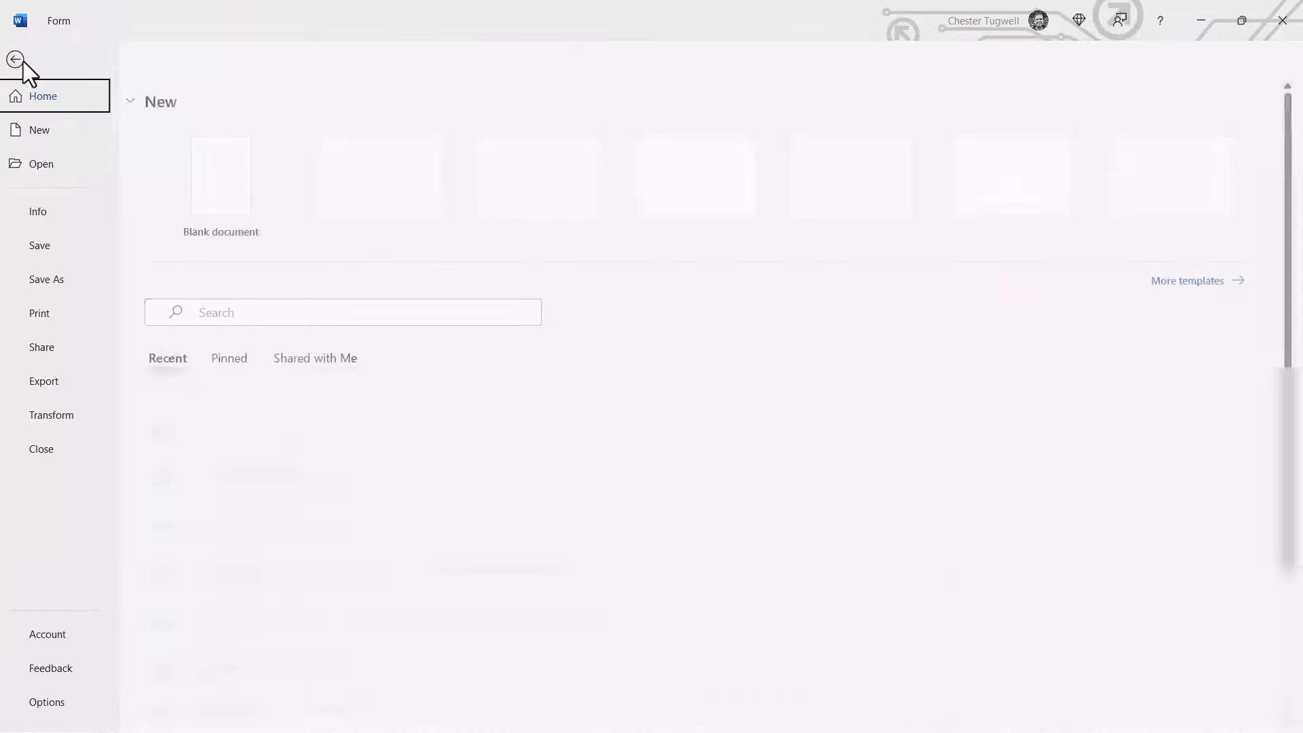
left_click(68, 712)
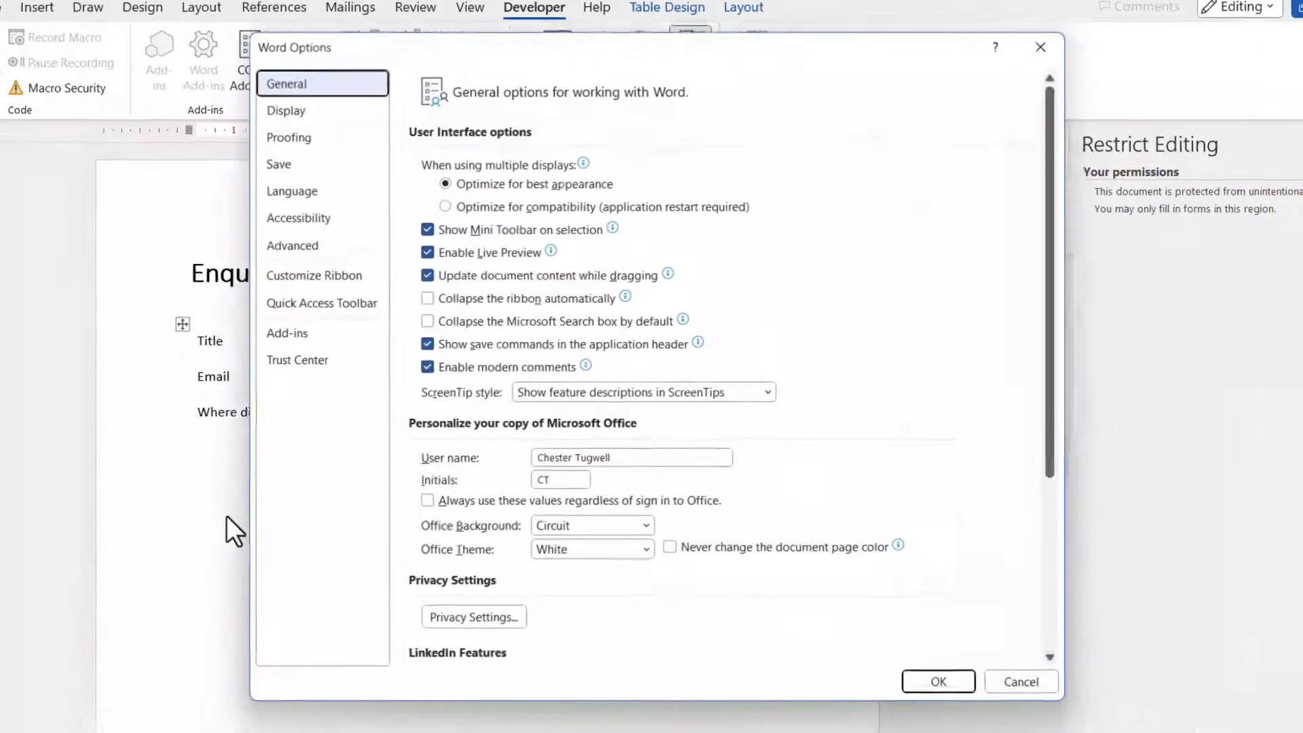
left_click(274, 240)
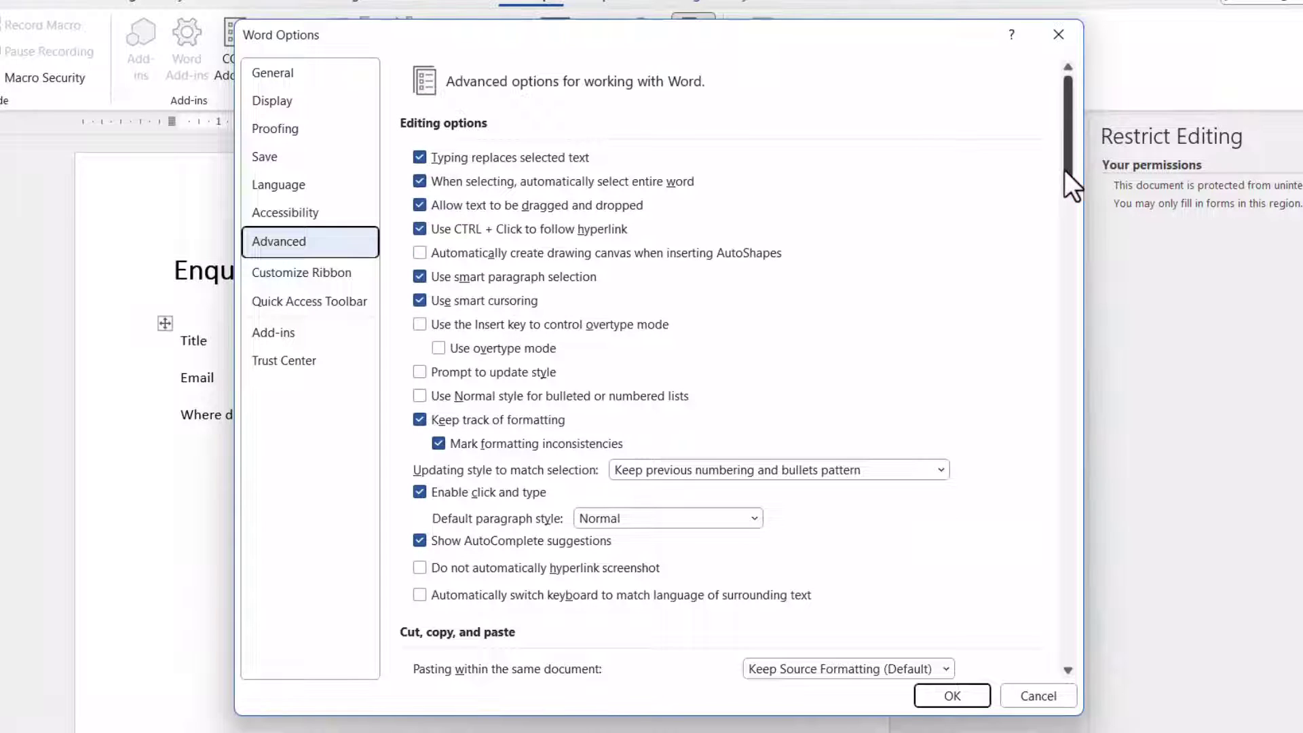
left_click_drag(1065, 178, 1069, 560)
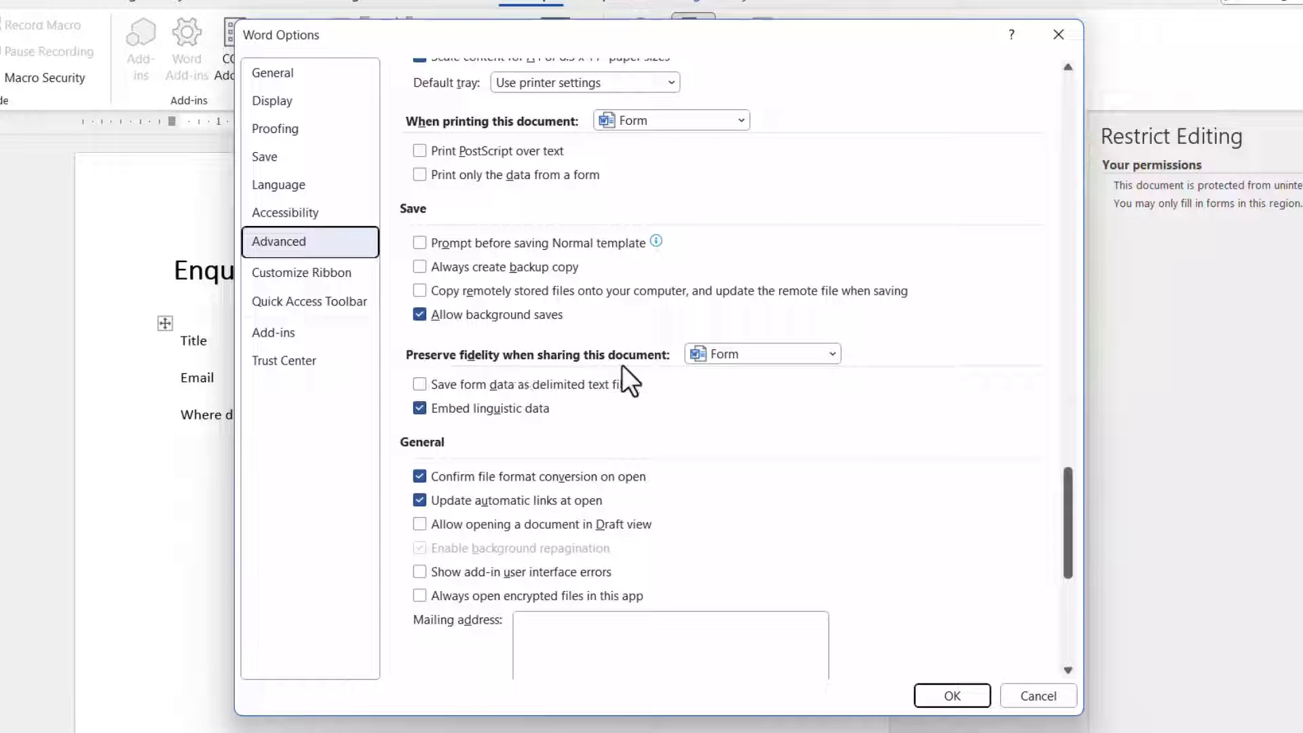
left_click(418, 387)
left_click(975, 689)
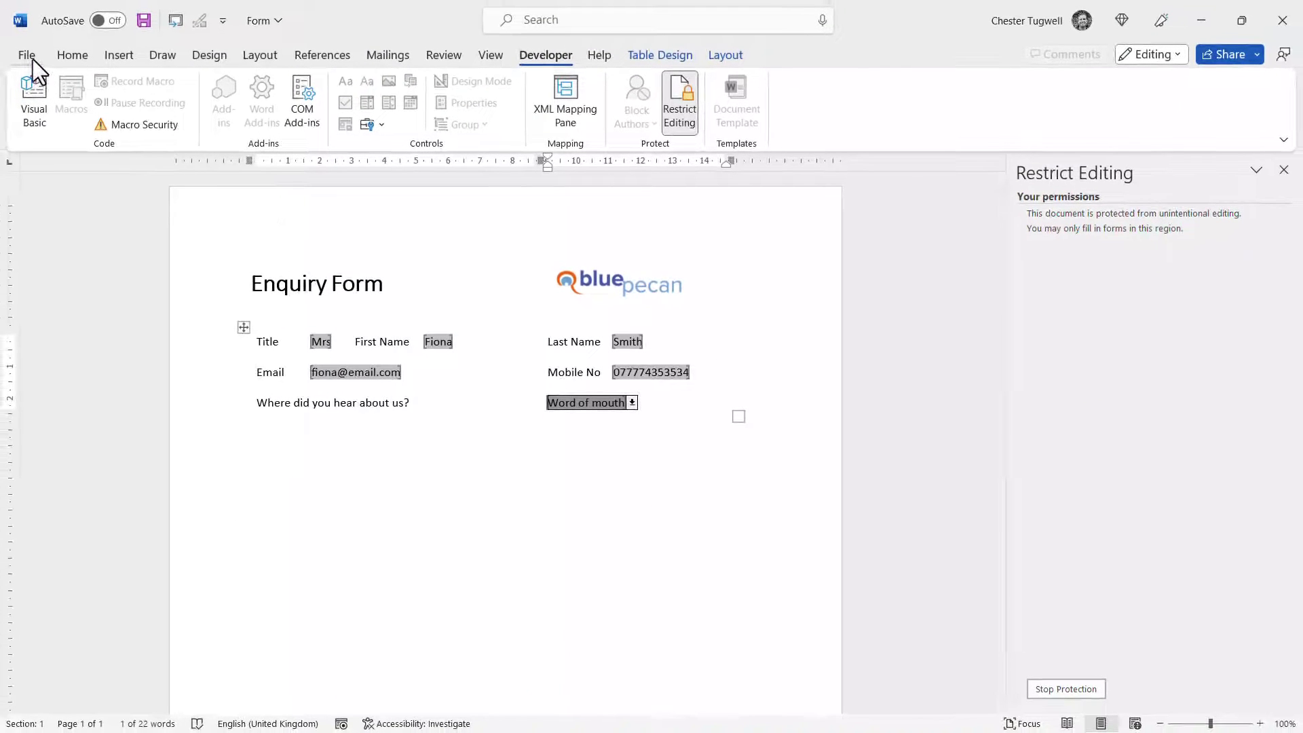
Save the form as Plain Text named with the enquirer's first name, accepting the conversion
left_click(32, 57)
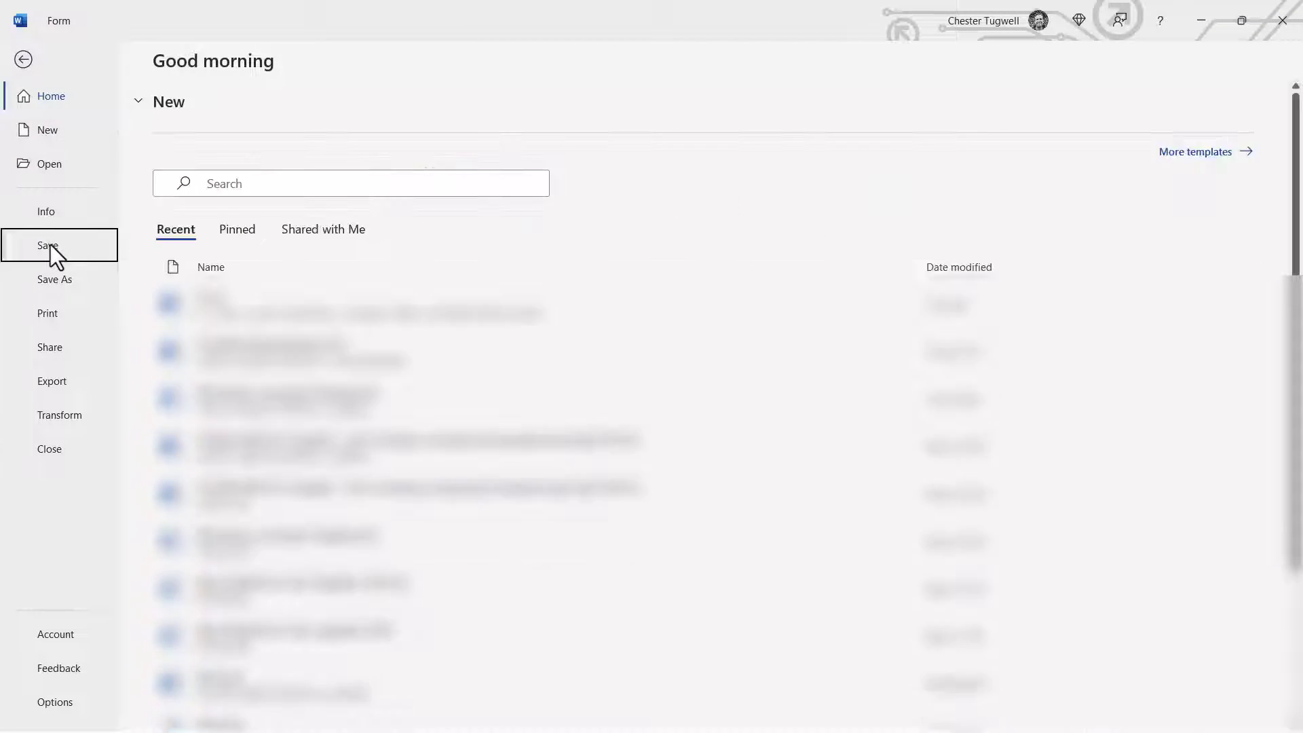
left_click(50, 245)
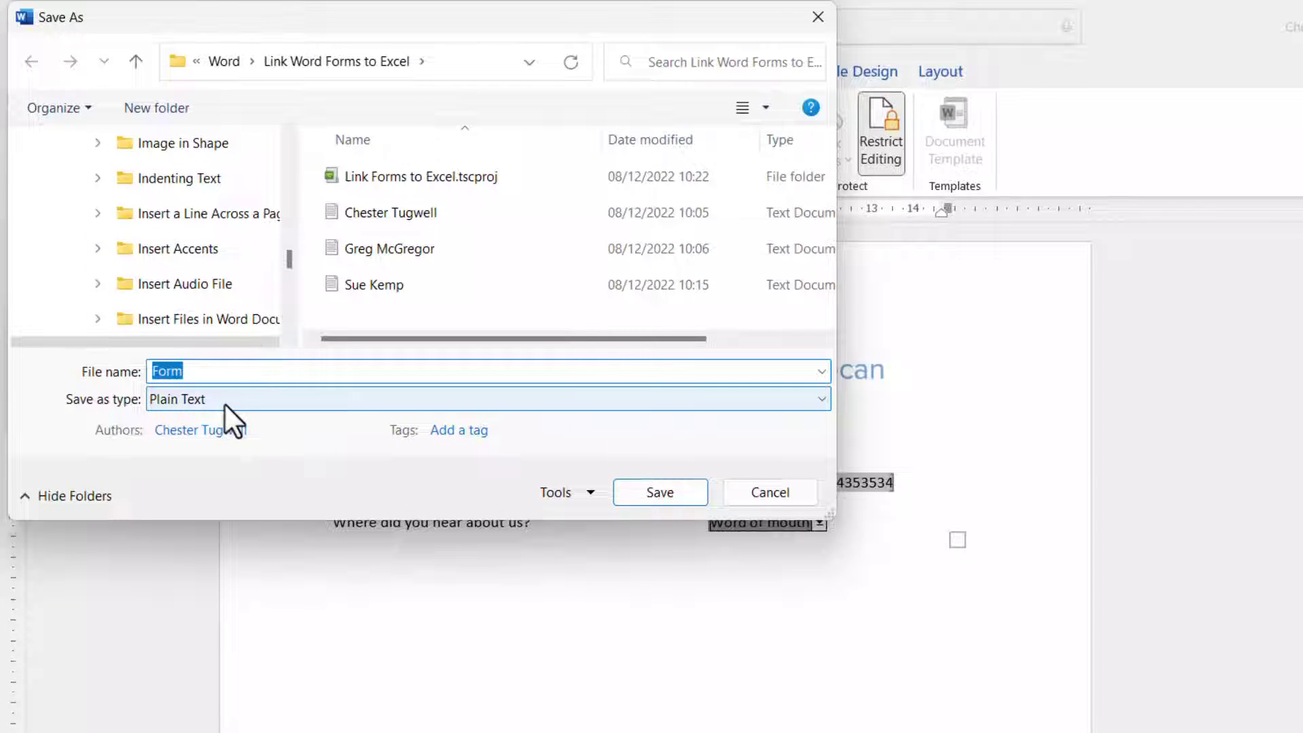
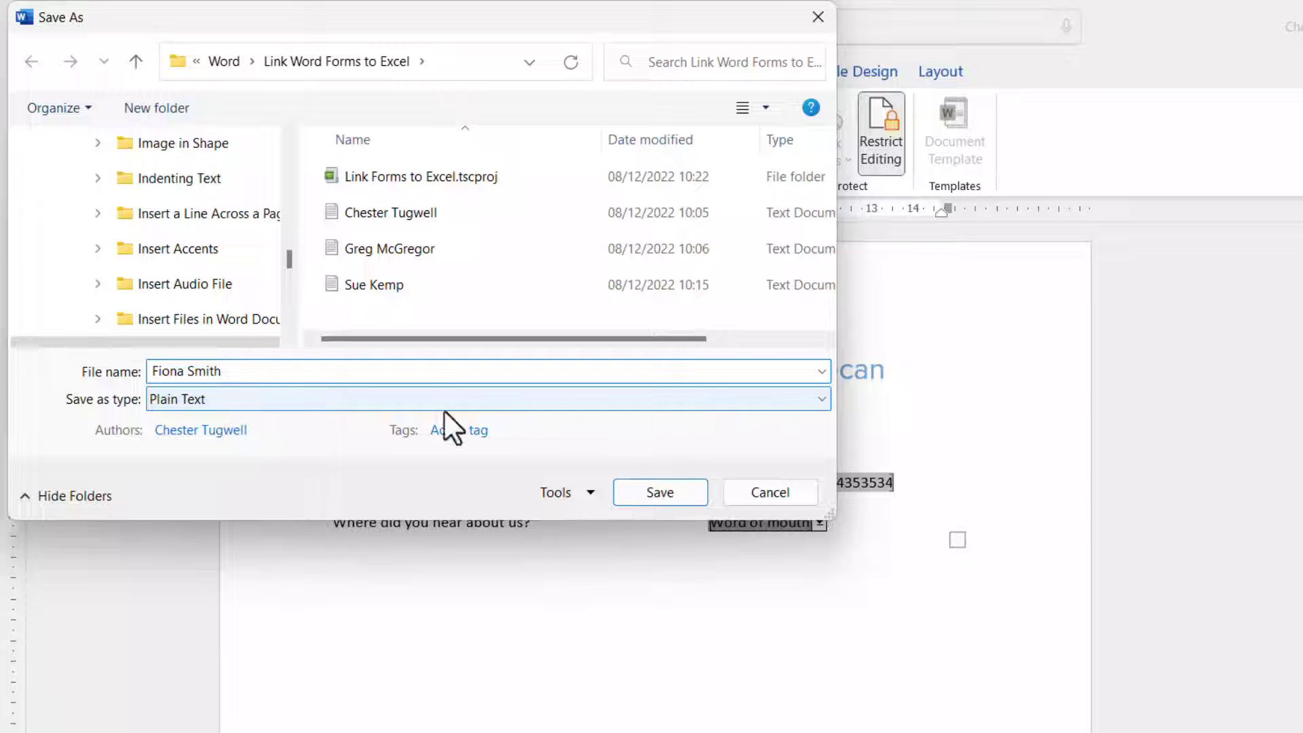
left_click(692, 499)
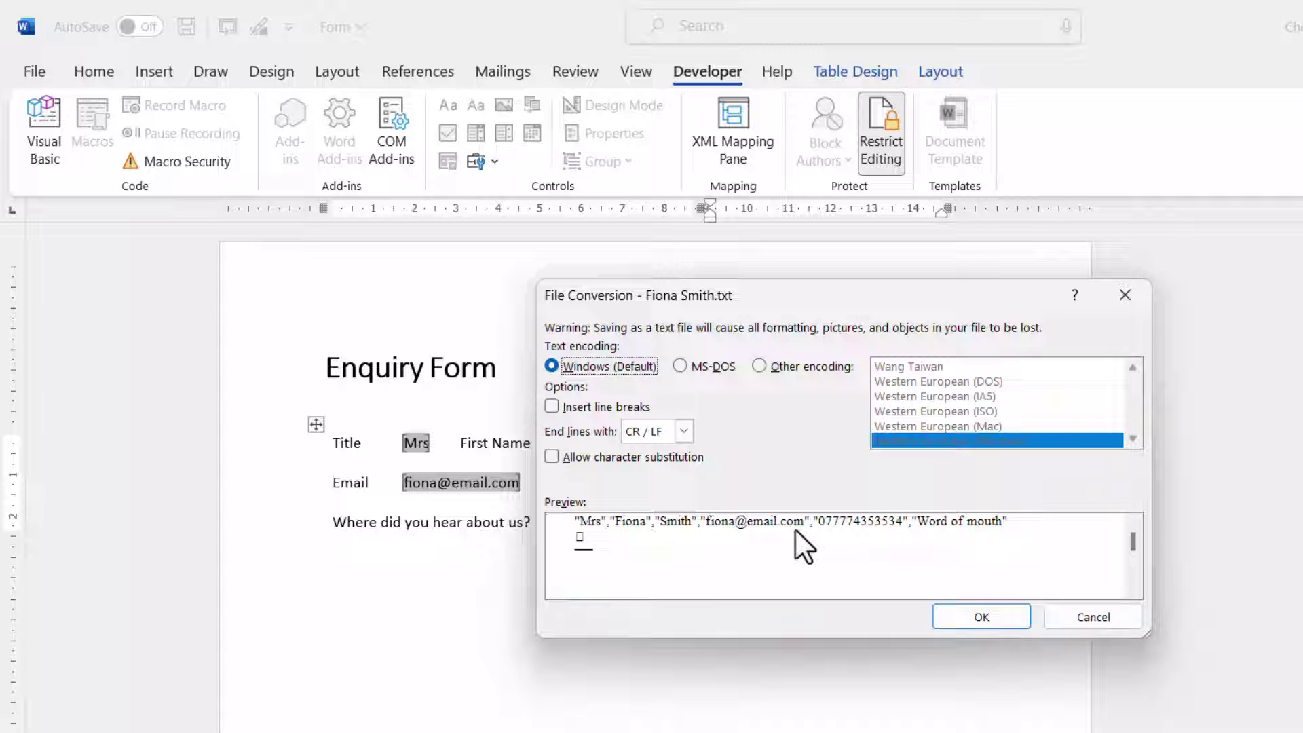
left_click(971, 617)
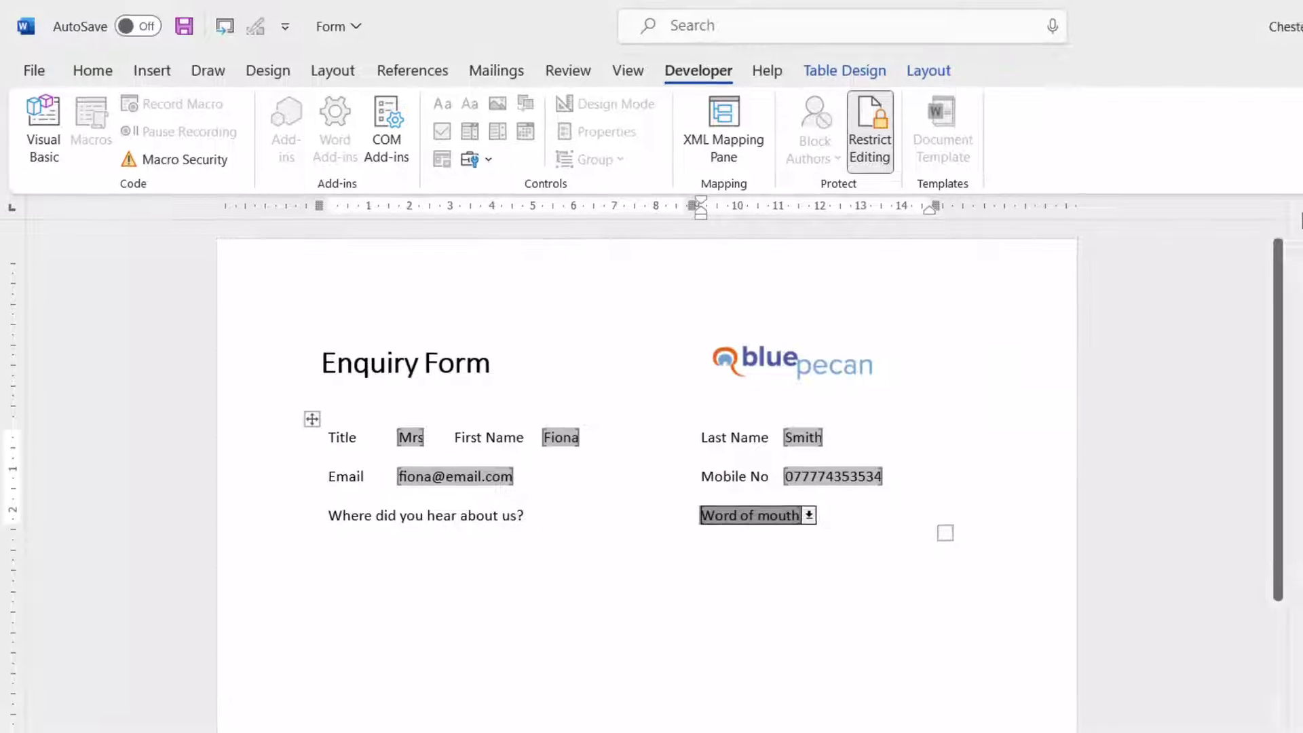
key("alt+Tab")
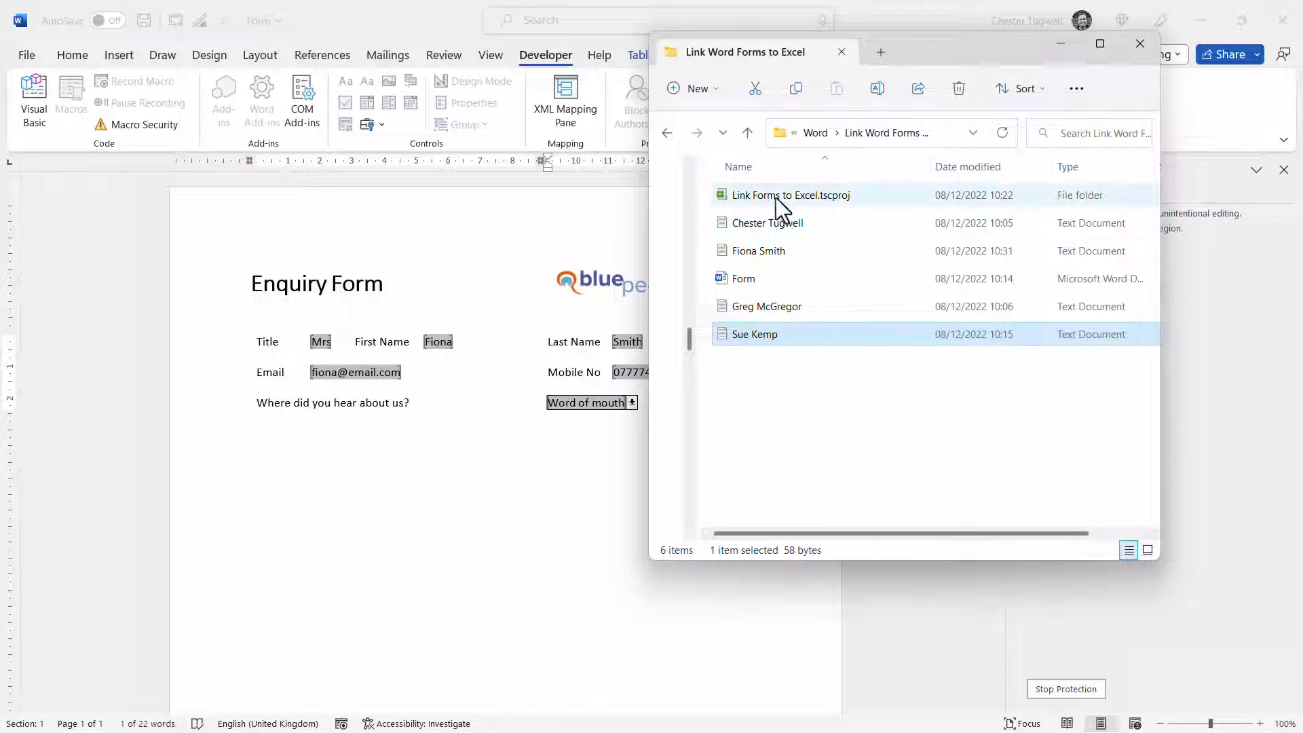
Open and close three enquiry .txt files in Notepad, then minimize File Explorer
double_click(760, 250)
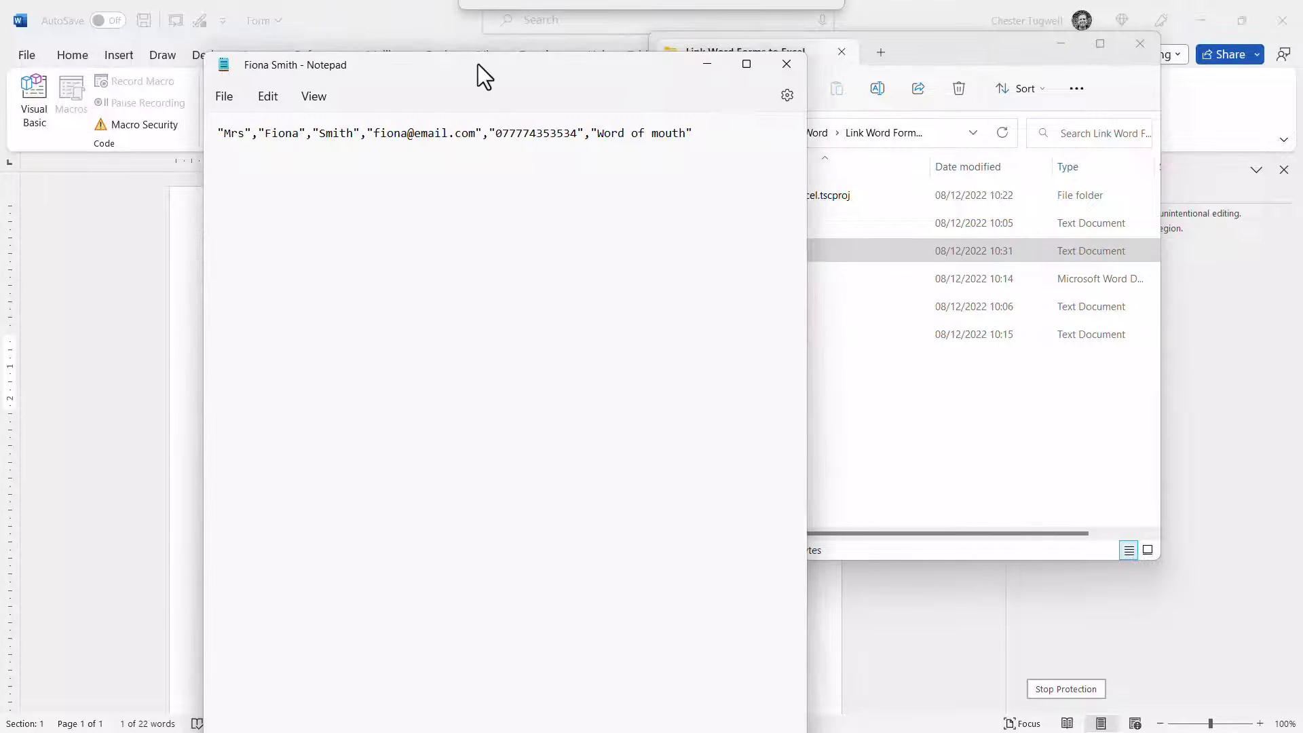
left_click(784, 68)
double_click(754, 311)
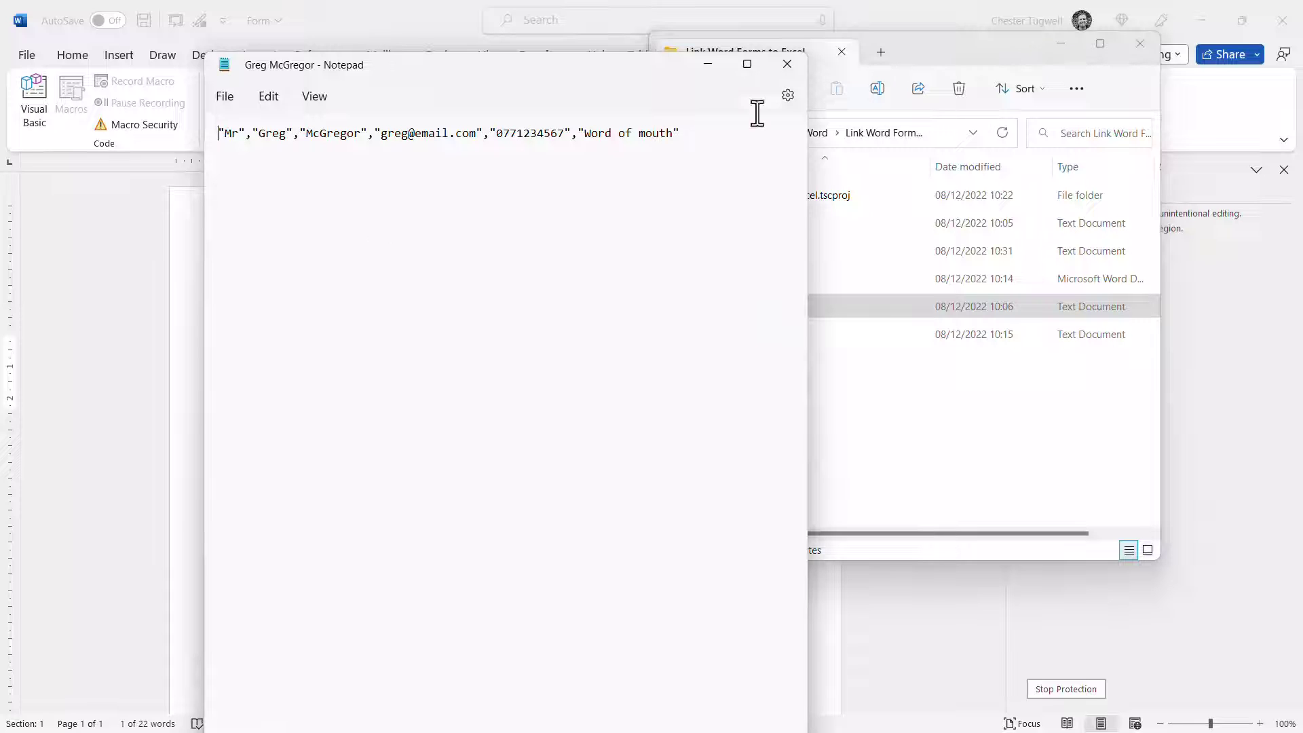
left_click(786, 67)
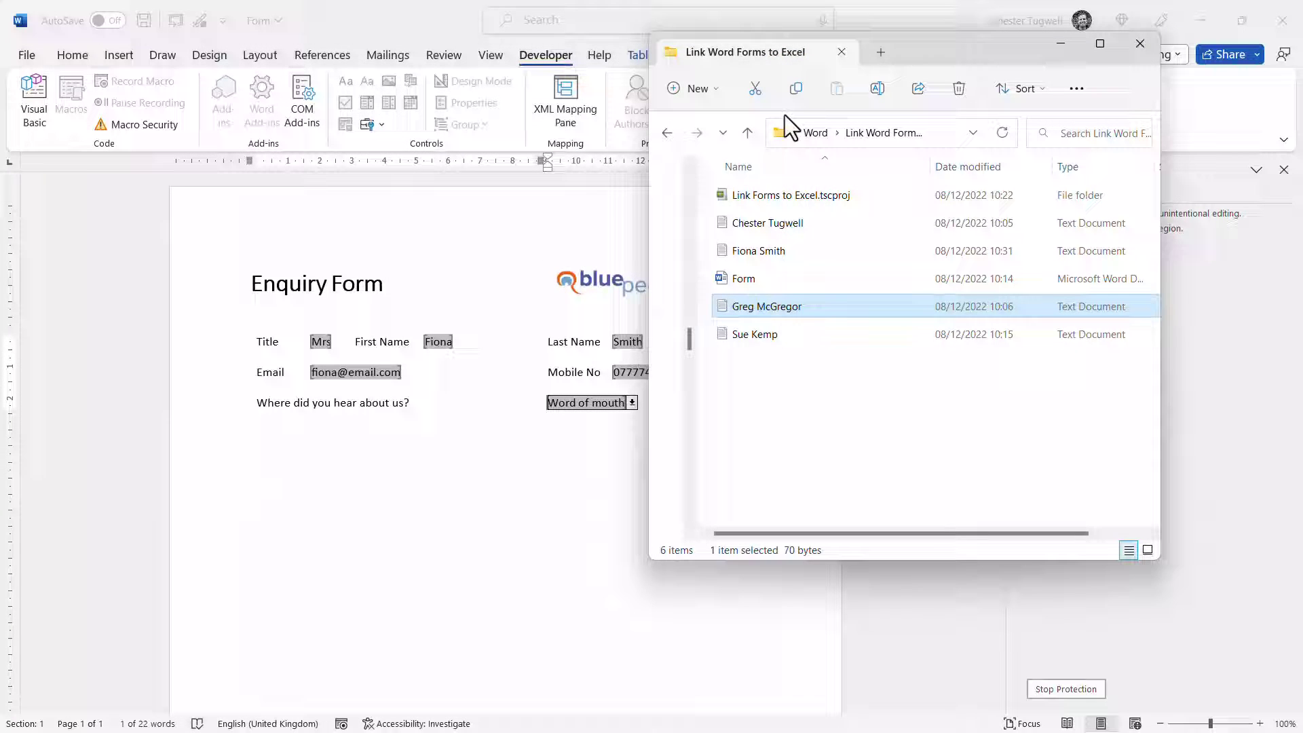
double_click(762, 332)
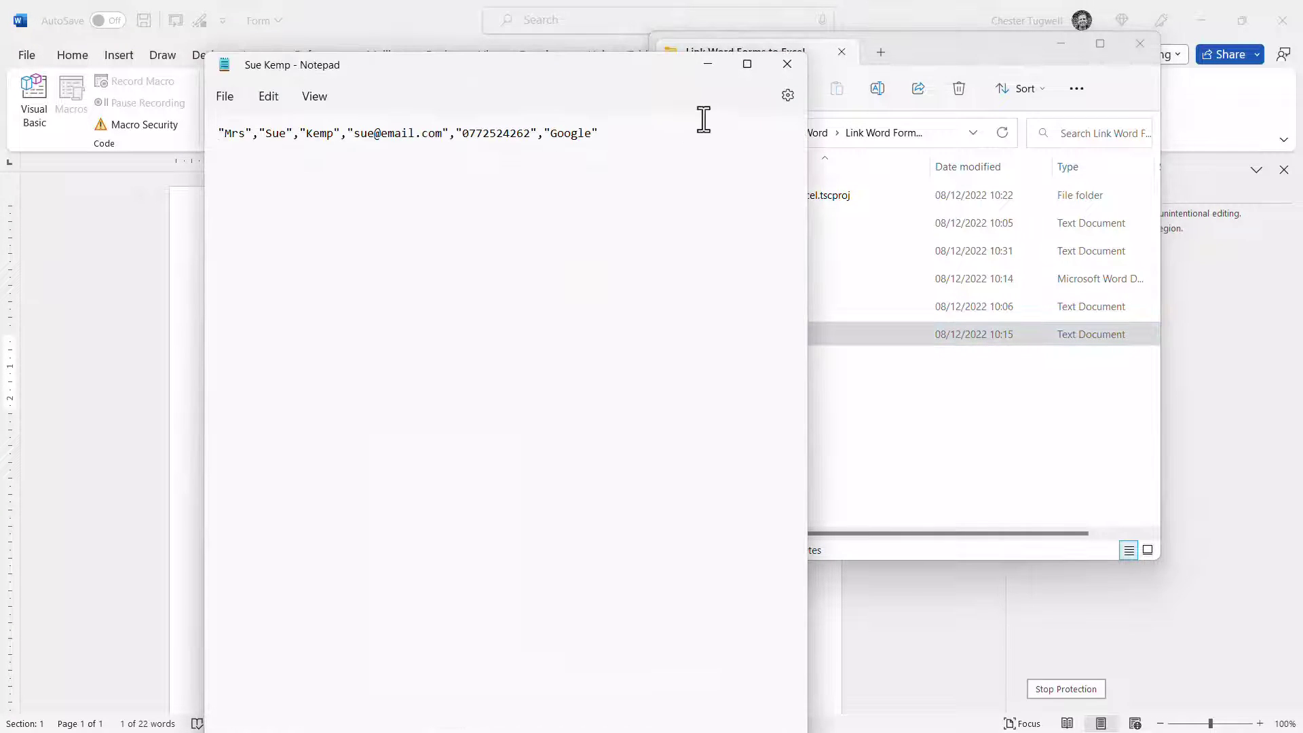
left_click(787, 64)
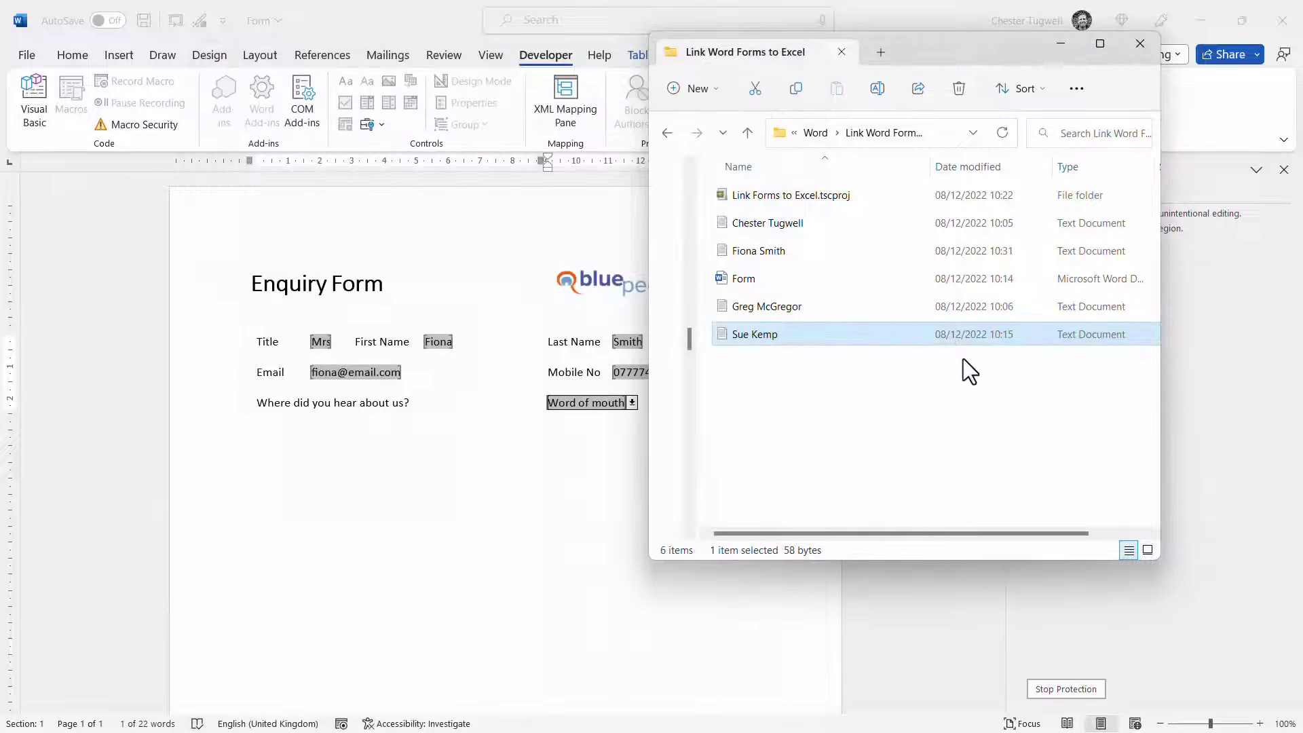
left_click(1061, 47)
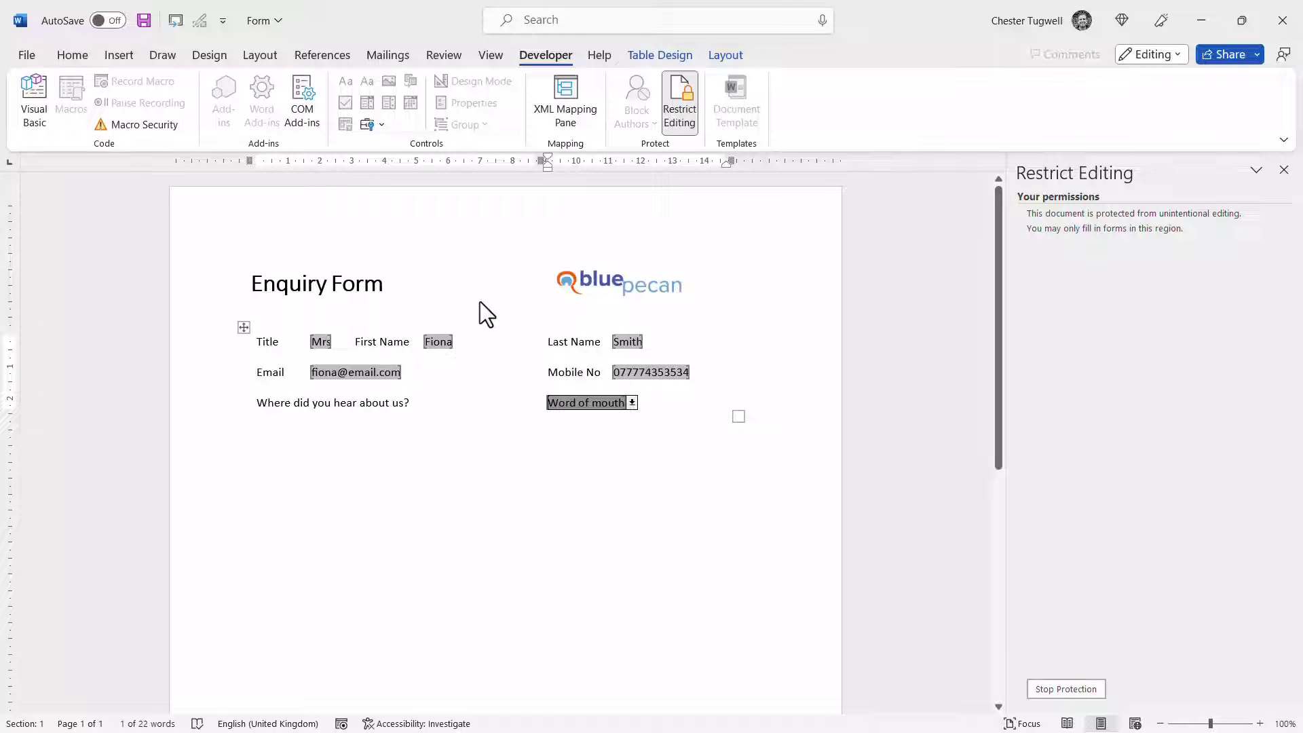
Confirm 'Save form data as delimited text file' stays ticked in Word's Advanced options
left_click(25, 55)
left_click(59, 706)
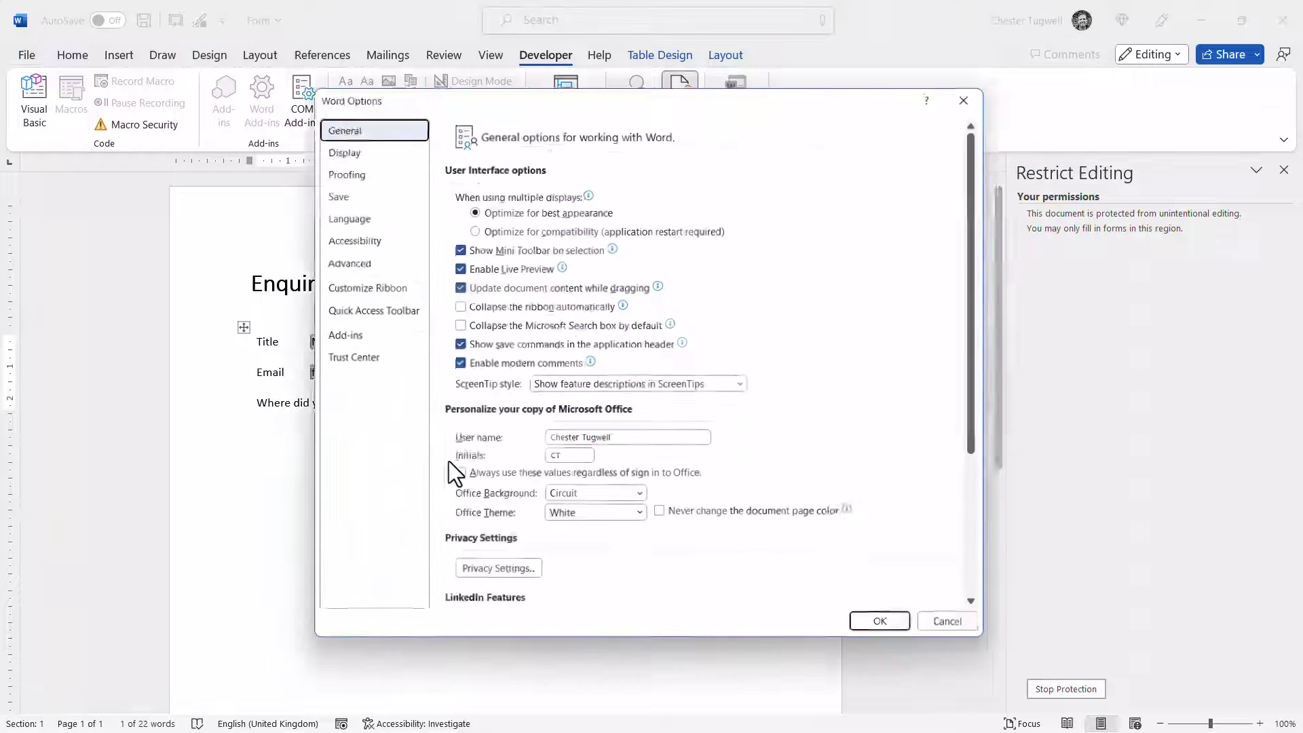
left_click(359, 259)
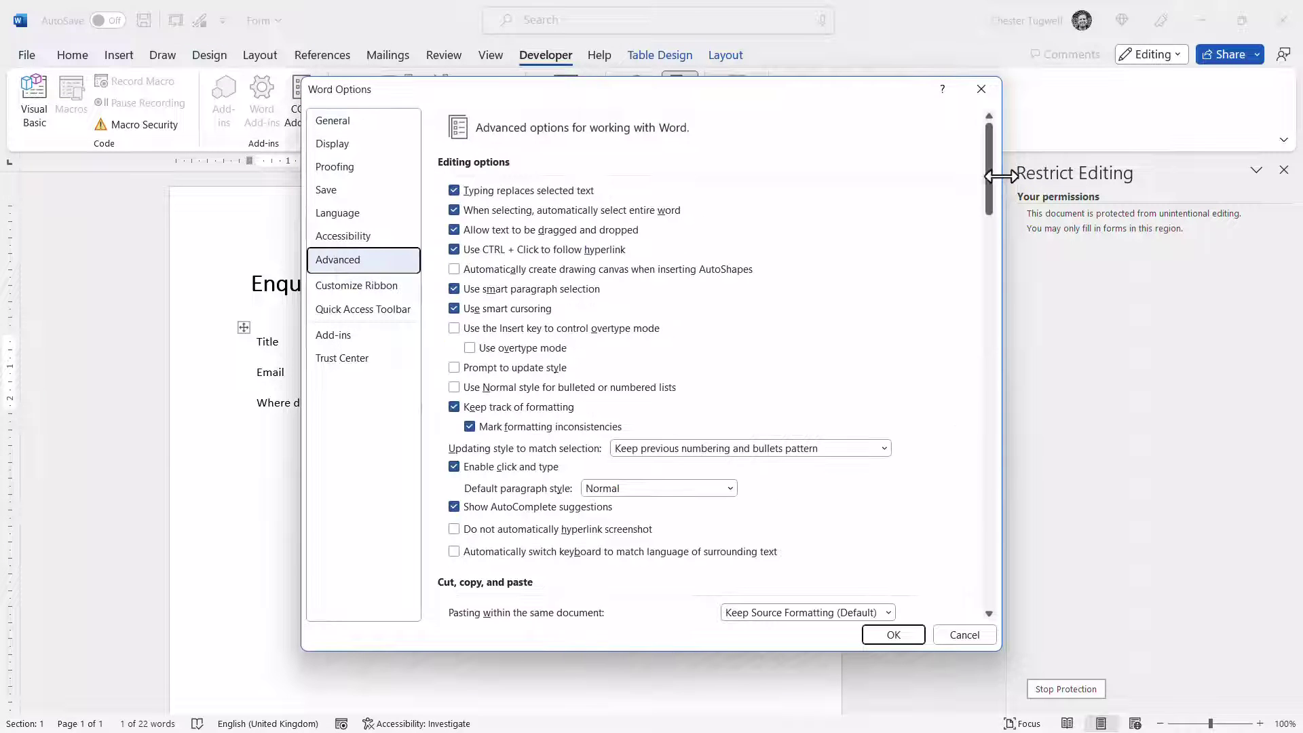
left_click_drag(990, 177, 1010, 494)
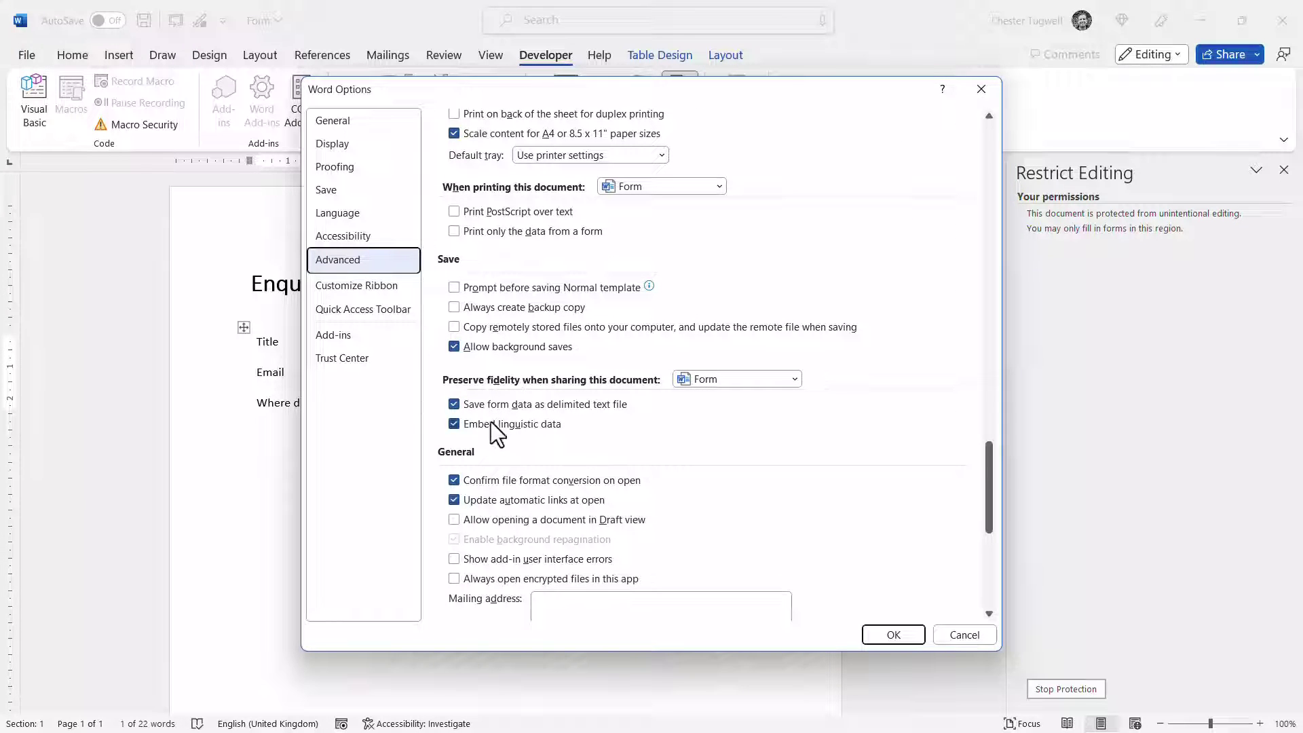
left_click(453, 405)
left_click(454, 404)
left_click(946, 631)
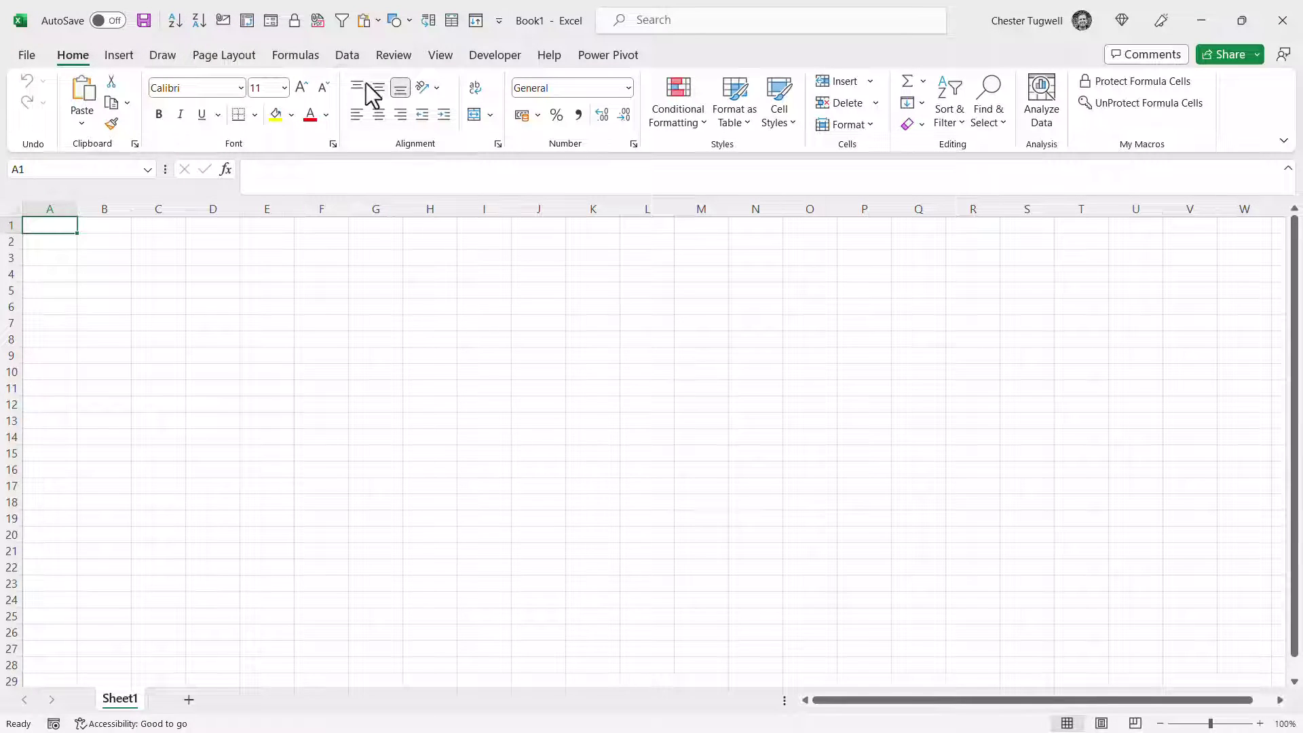
Get Data From Folder, choosing Tutorials\Word\Link Word Forms to Excel as the source
left_click(355, 58)
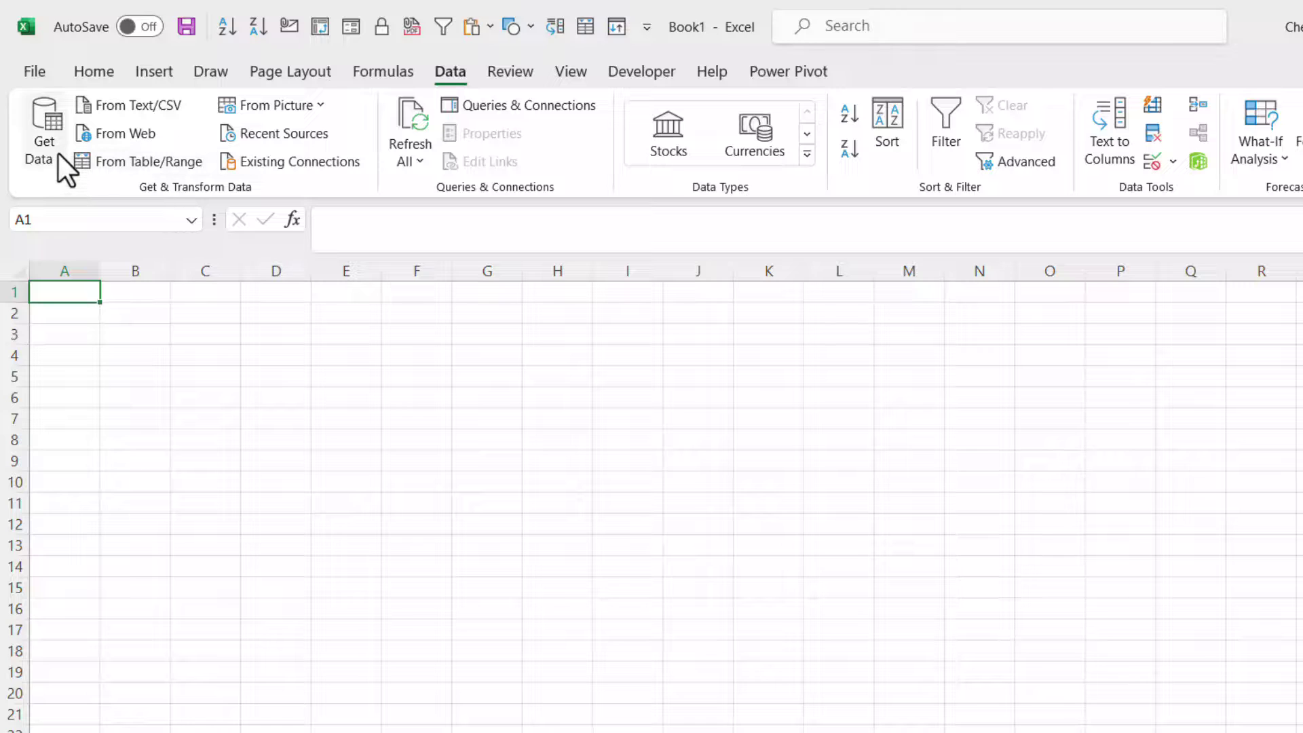
left_click(58, 152)
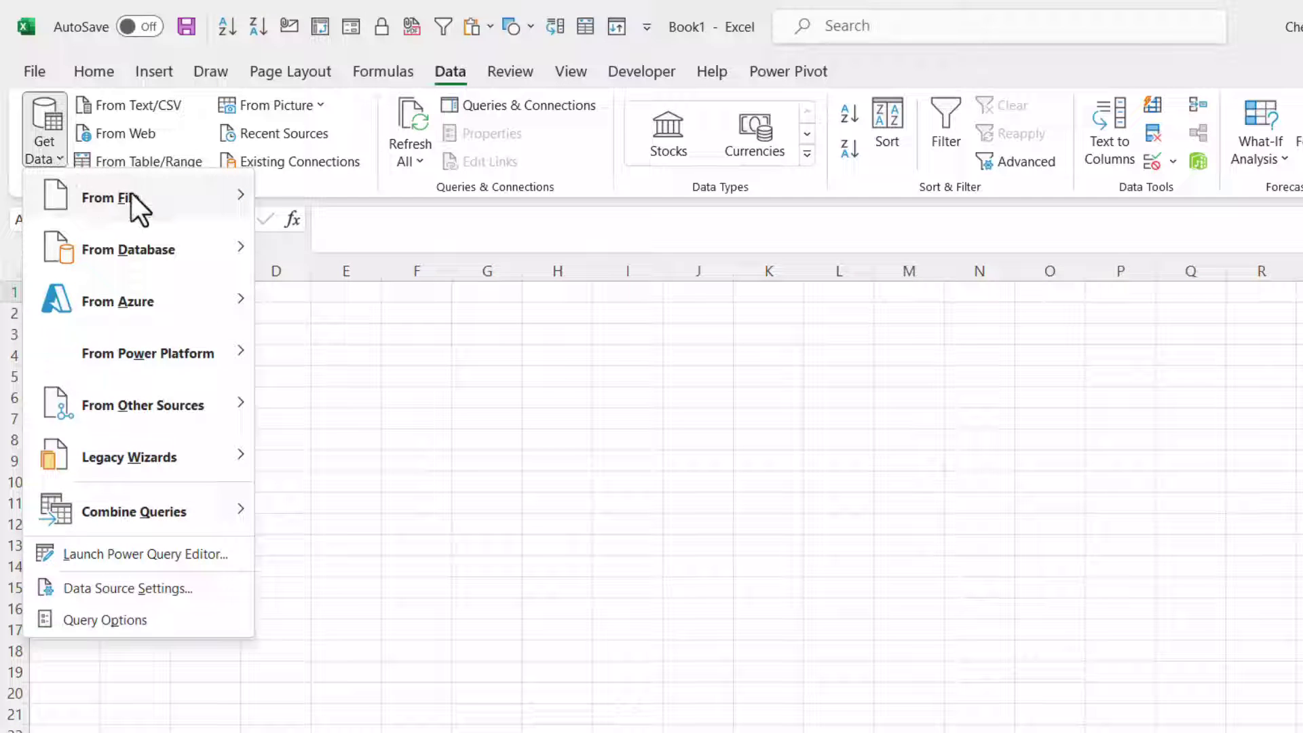
mouse_move(131, 193)
left_click(340, 460)
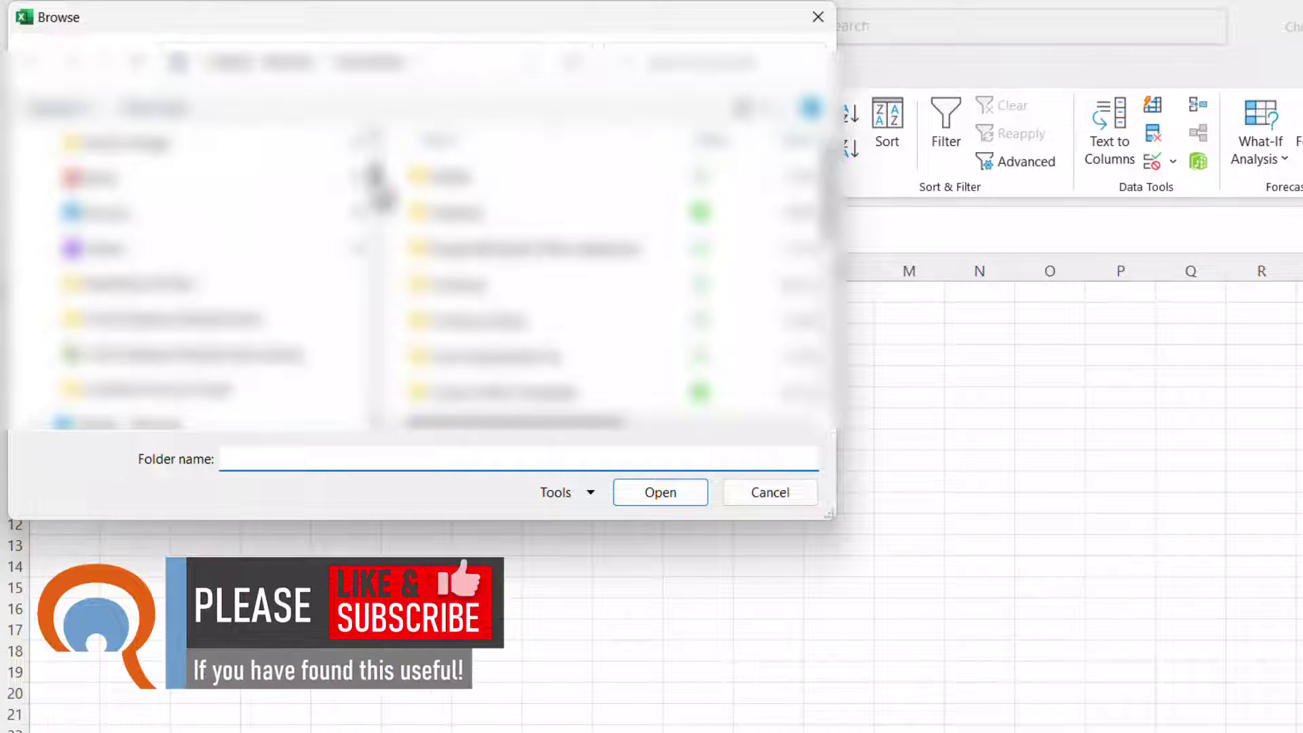
scroll(203, 285, "up", 1)
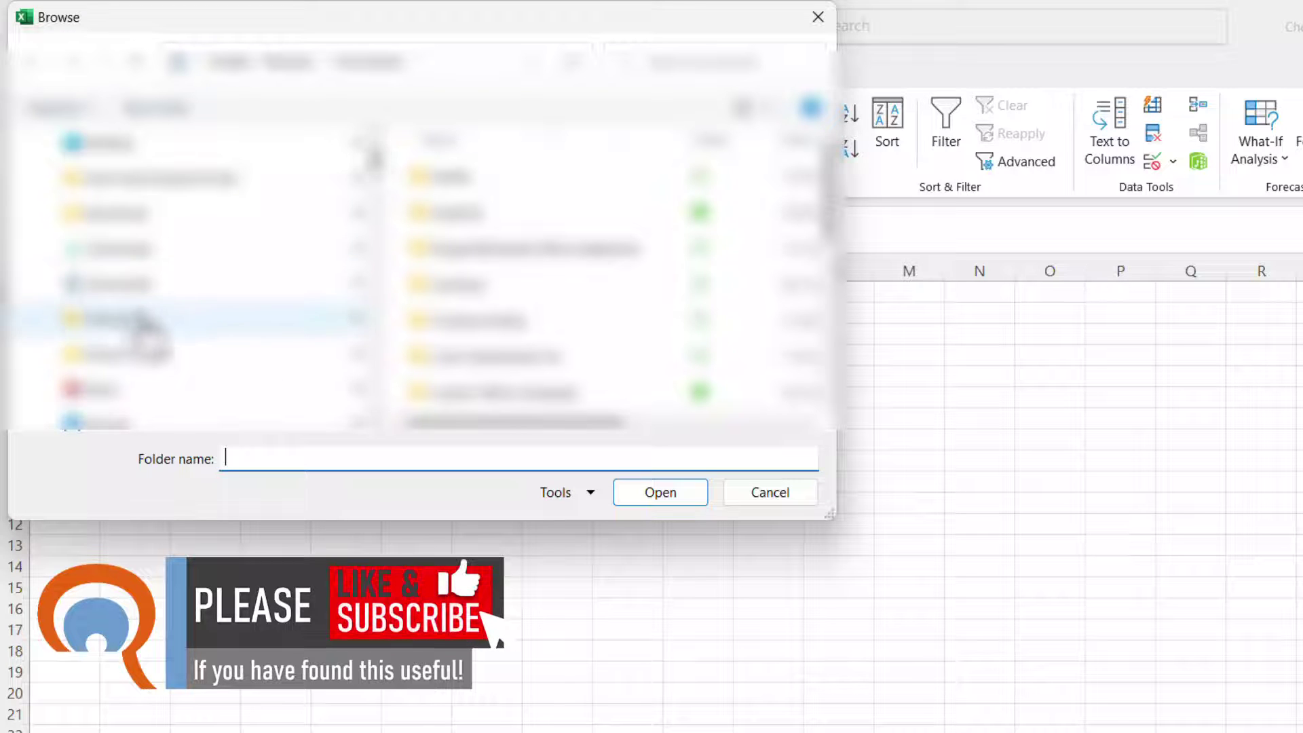
left_click(137, 337)
double_click(477, 372)
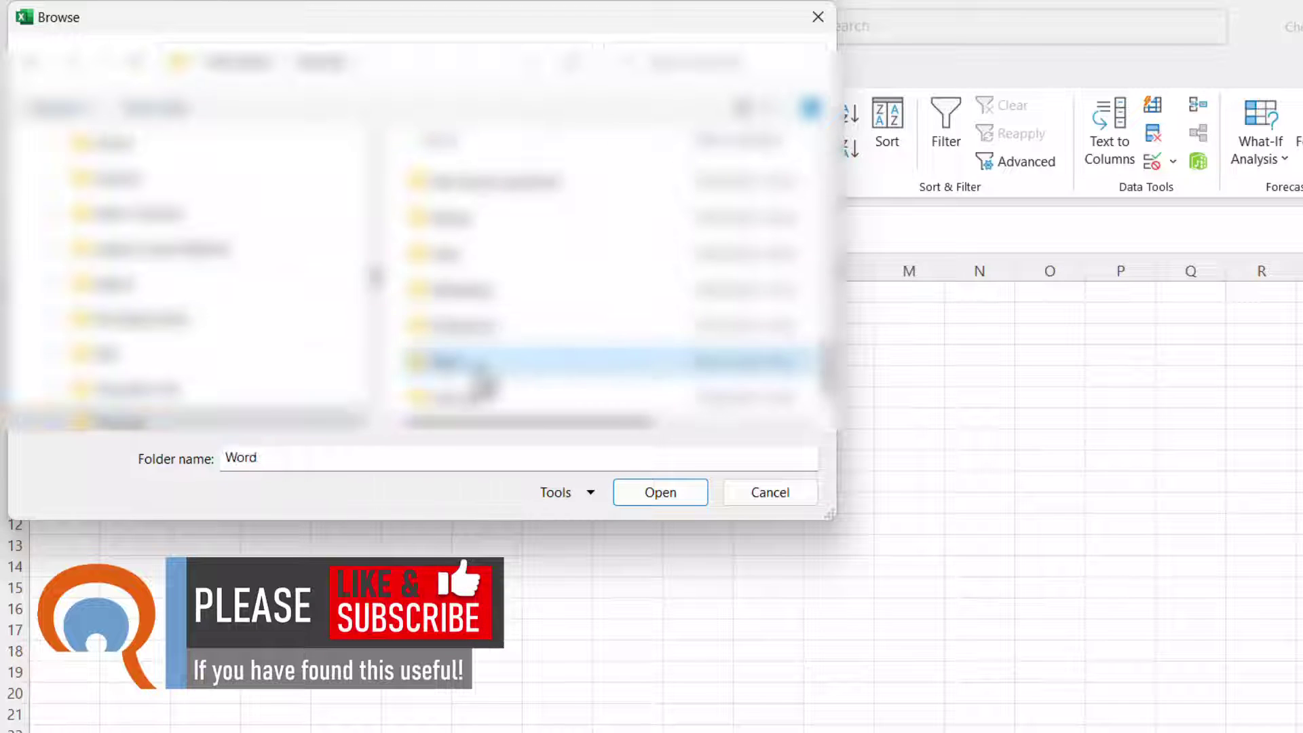
double_click(473, 183)
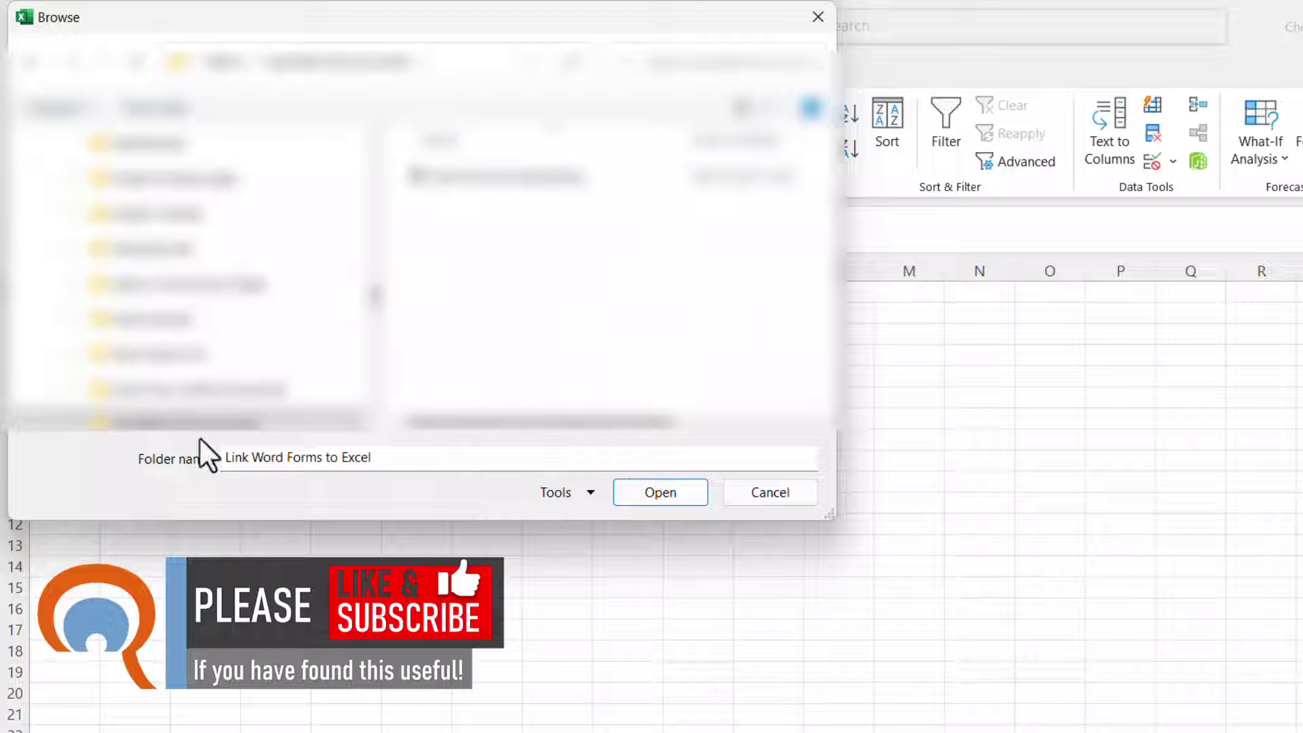
left_click(662, 492)
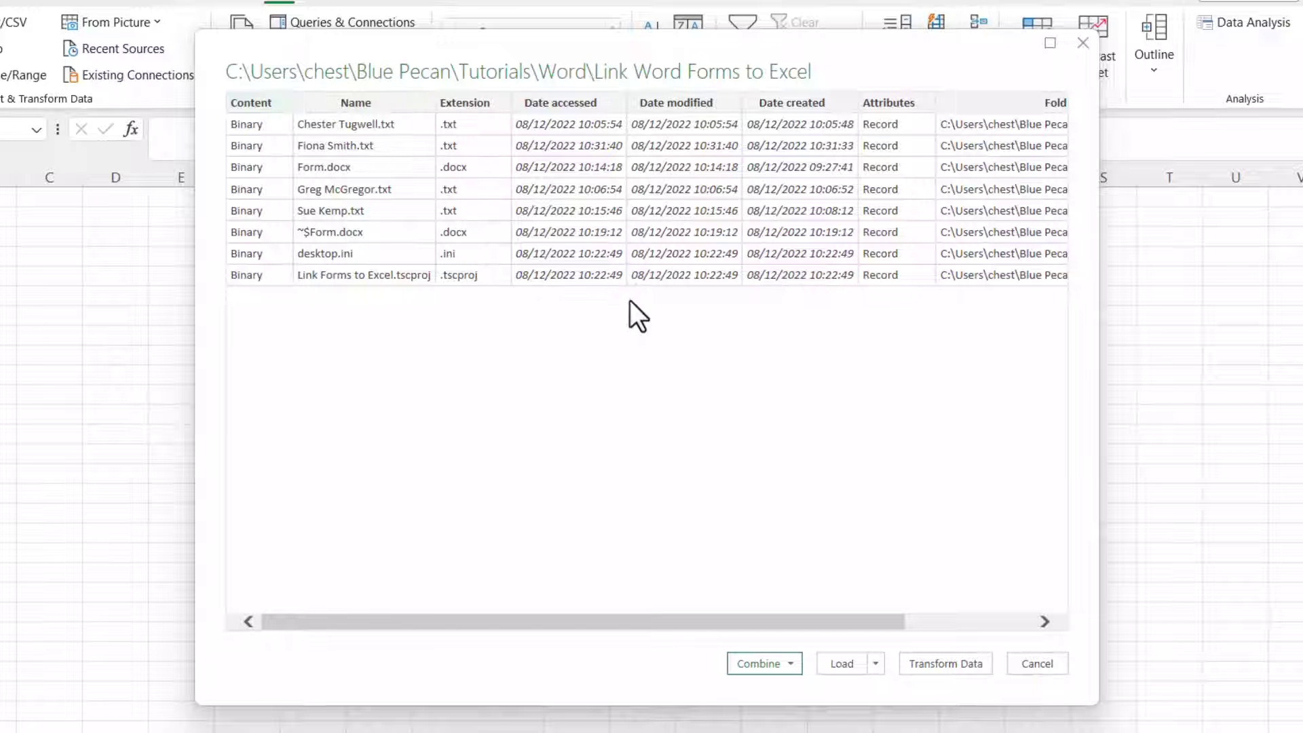
In the query editor, filter the Extension column to only .txt files
left_click(953, 664)
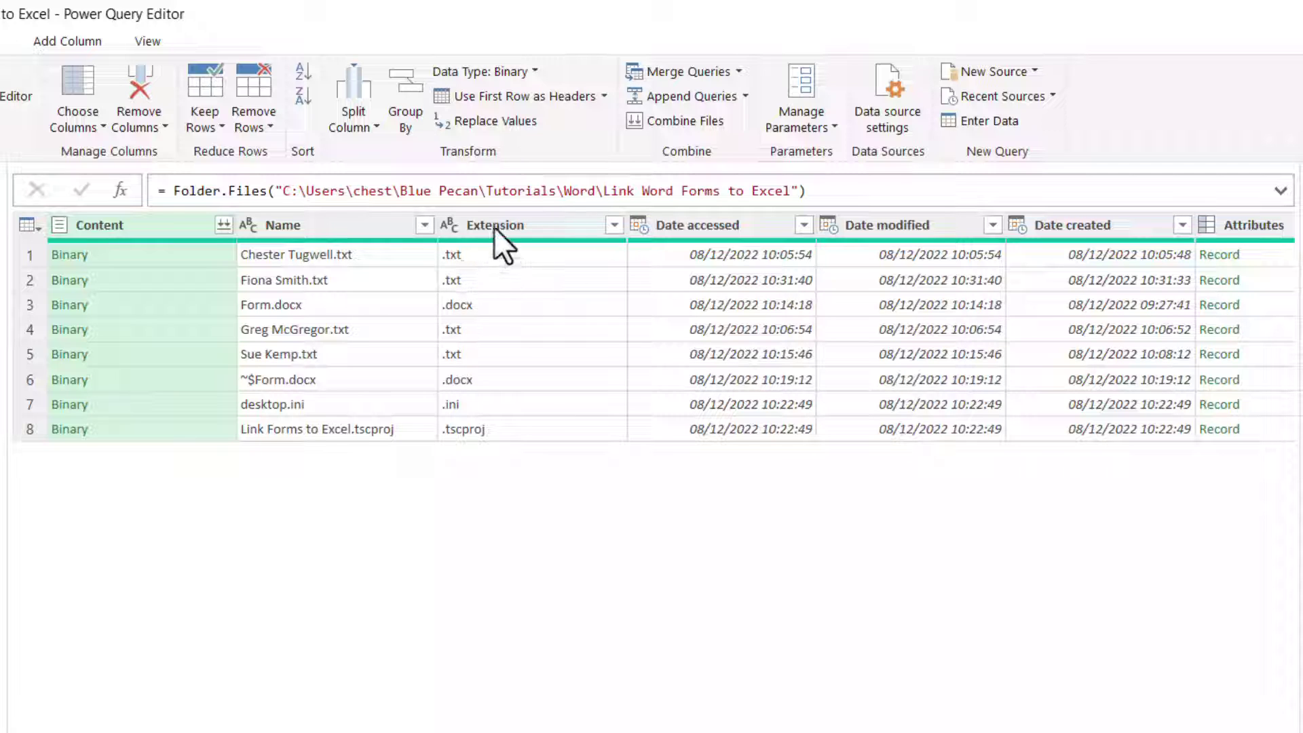
left_click(613, 228)
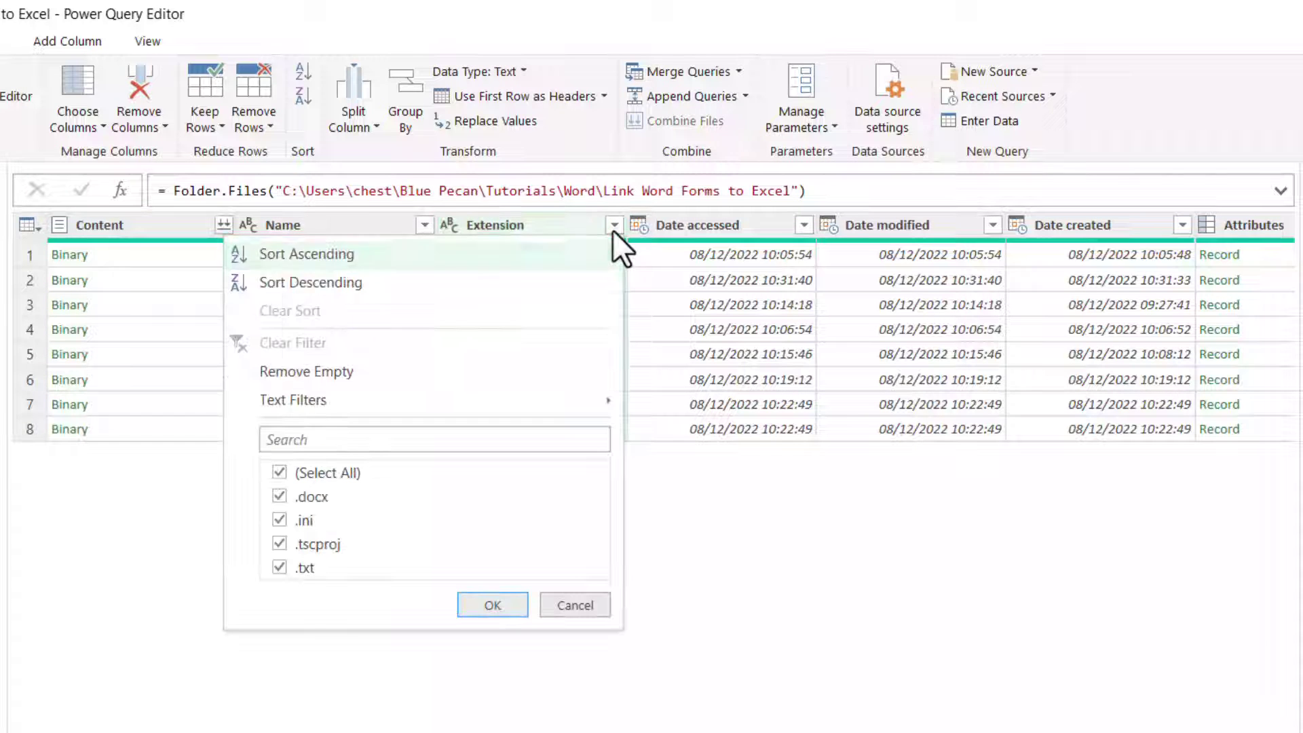
left_click(280, 473)
left_click(279, 568)
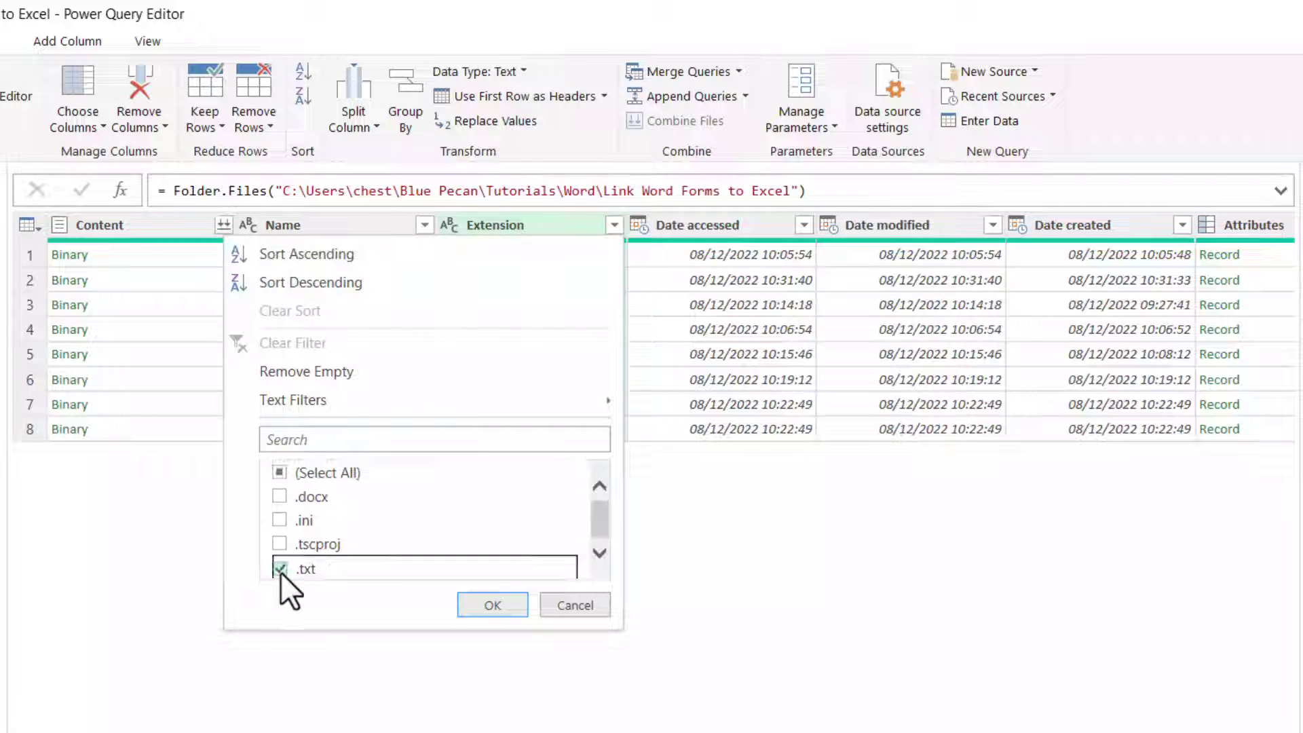
left_click(493, 605)
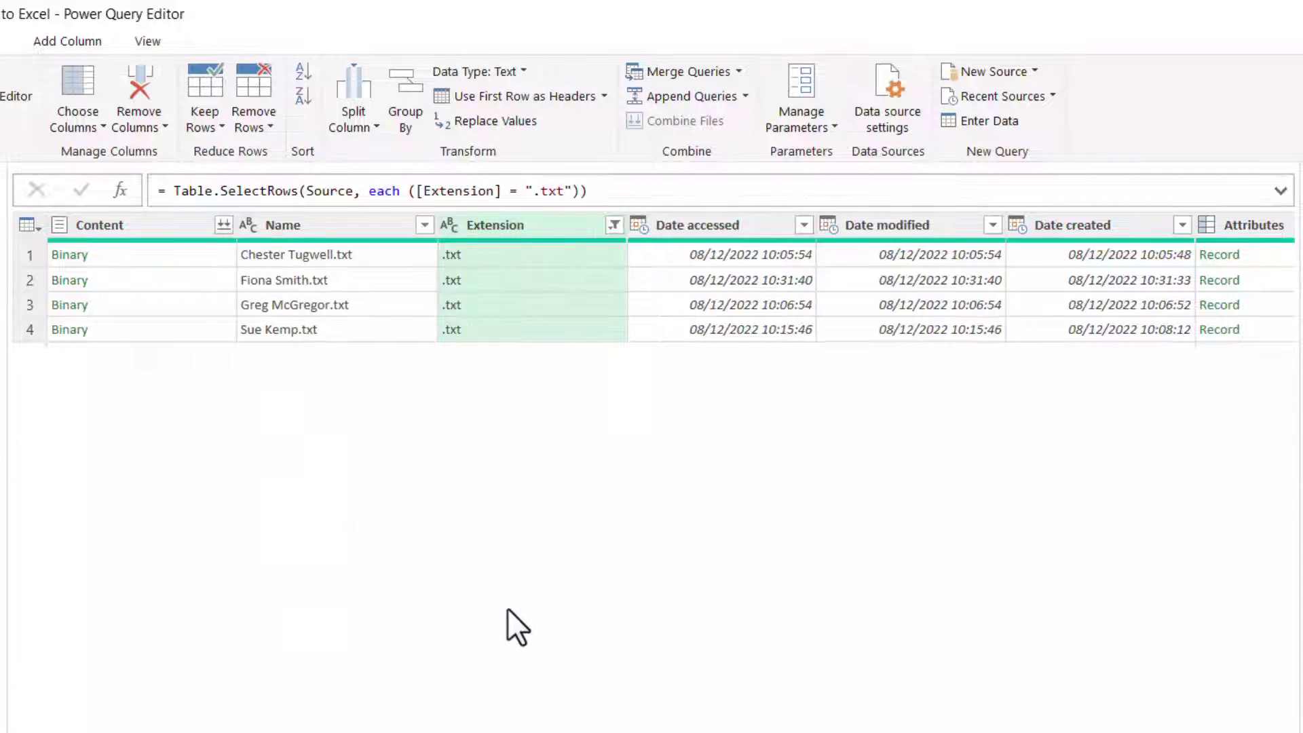
Remove all columns except Content
left_click(120, 225)
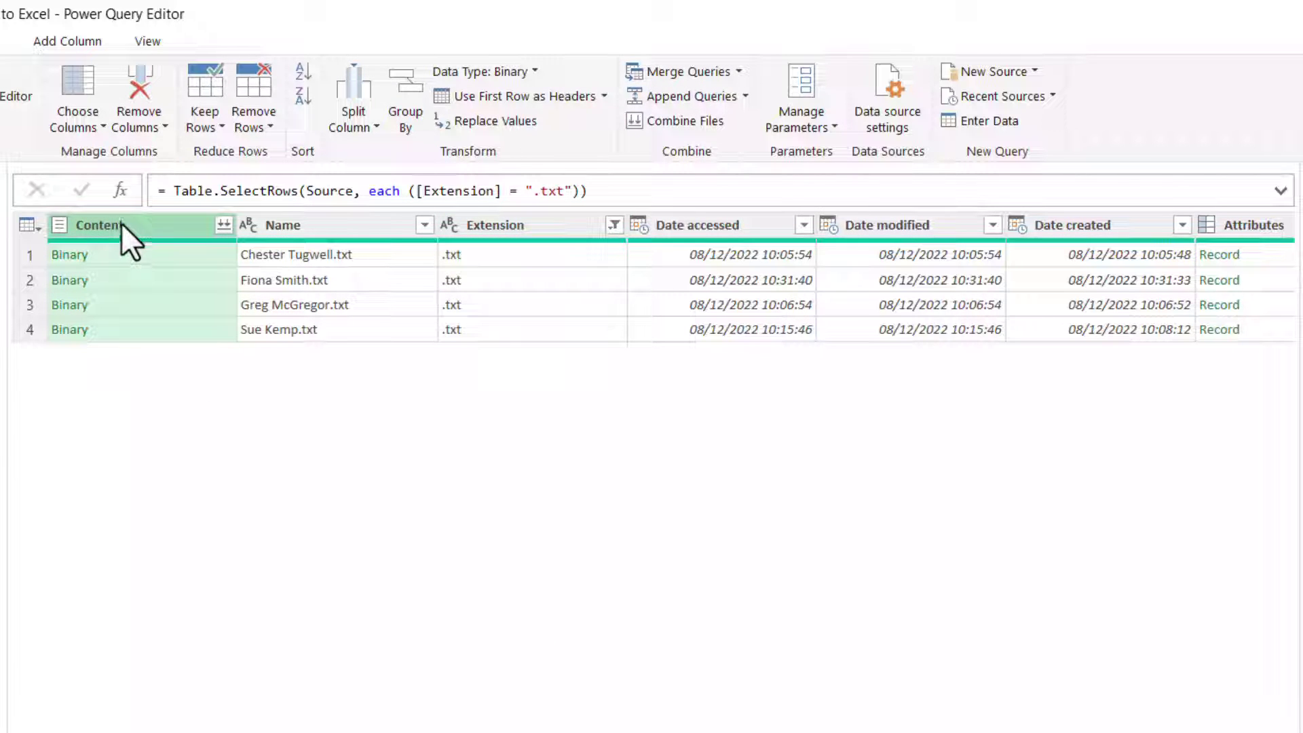
left_click(152, 125)
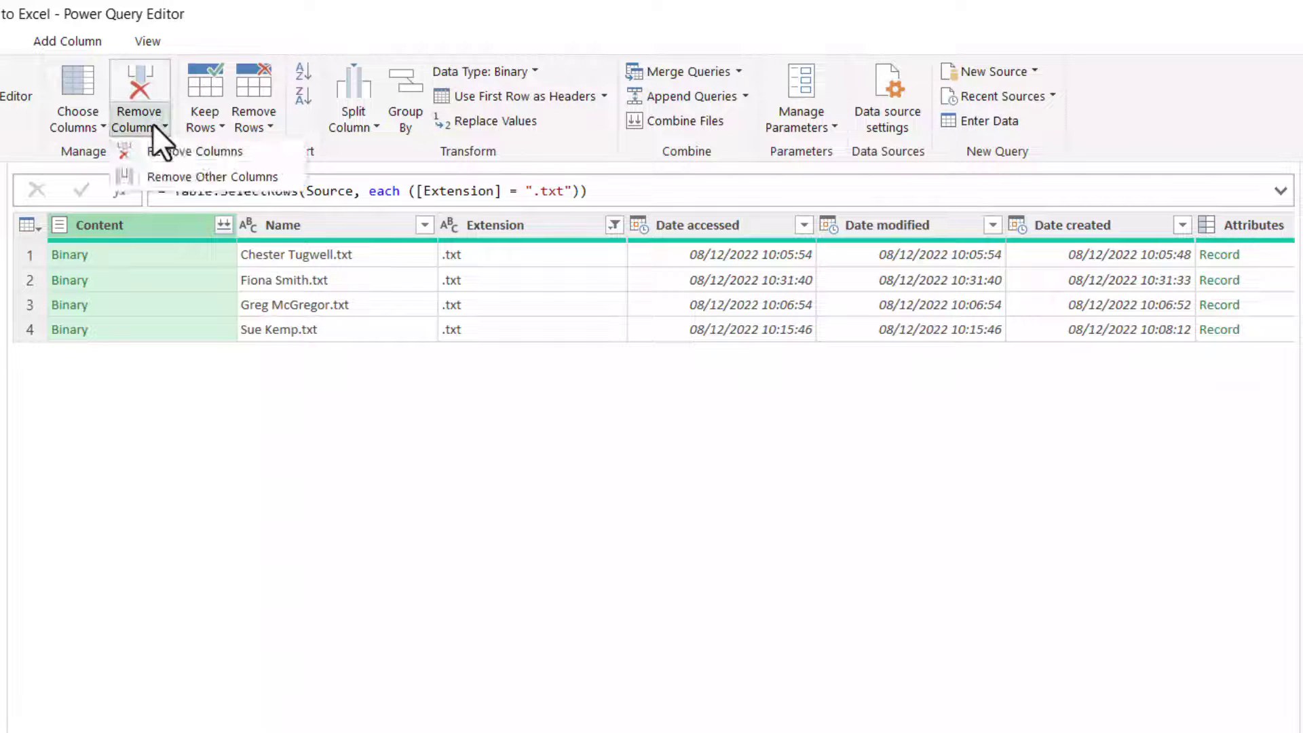
left_click(159, 178)
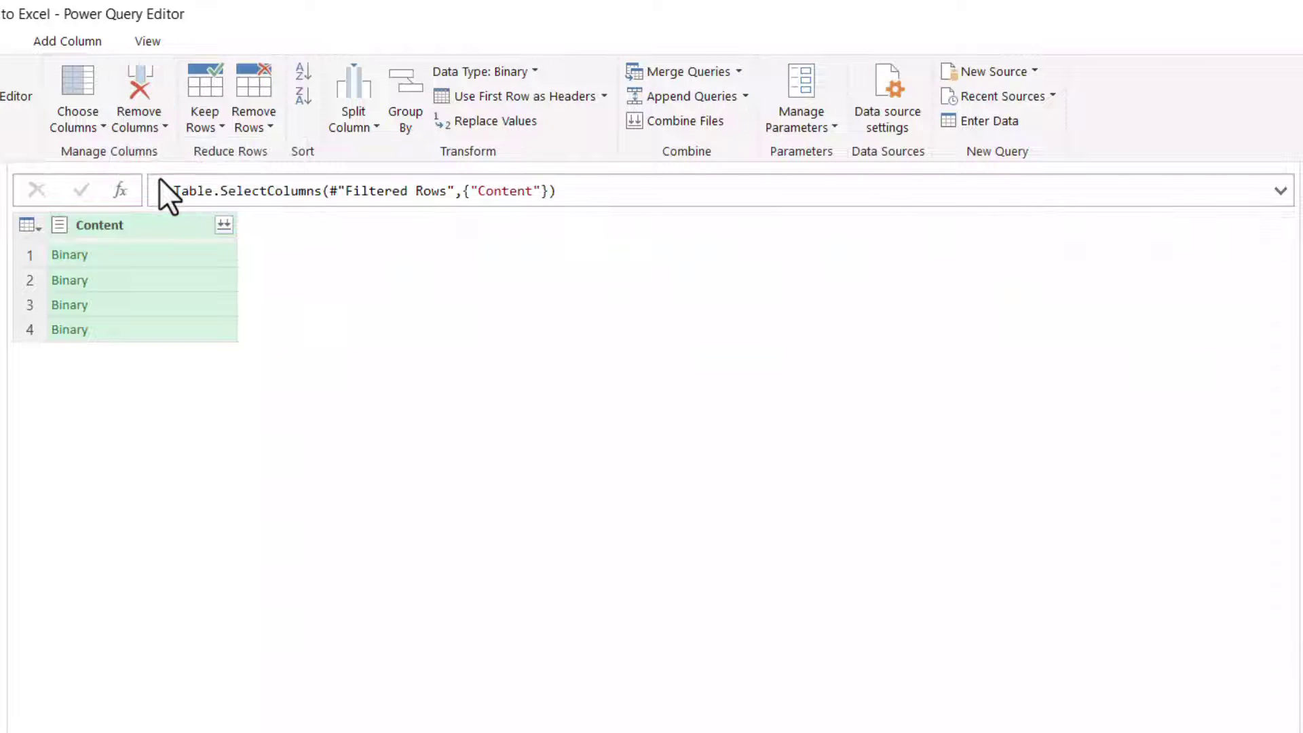
Combine the Content files using the Comma delimiter into a six-column enquiry table
left_click(226, 224)
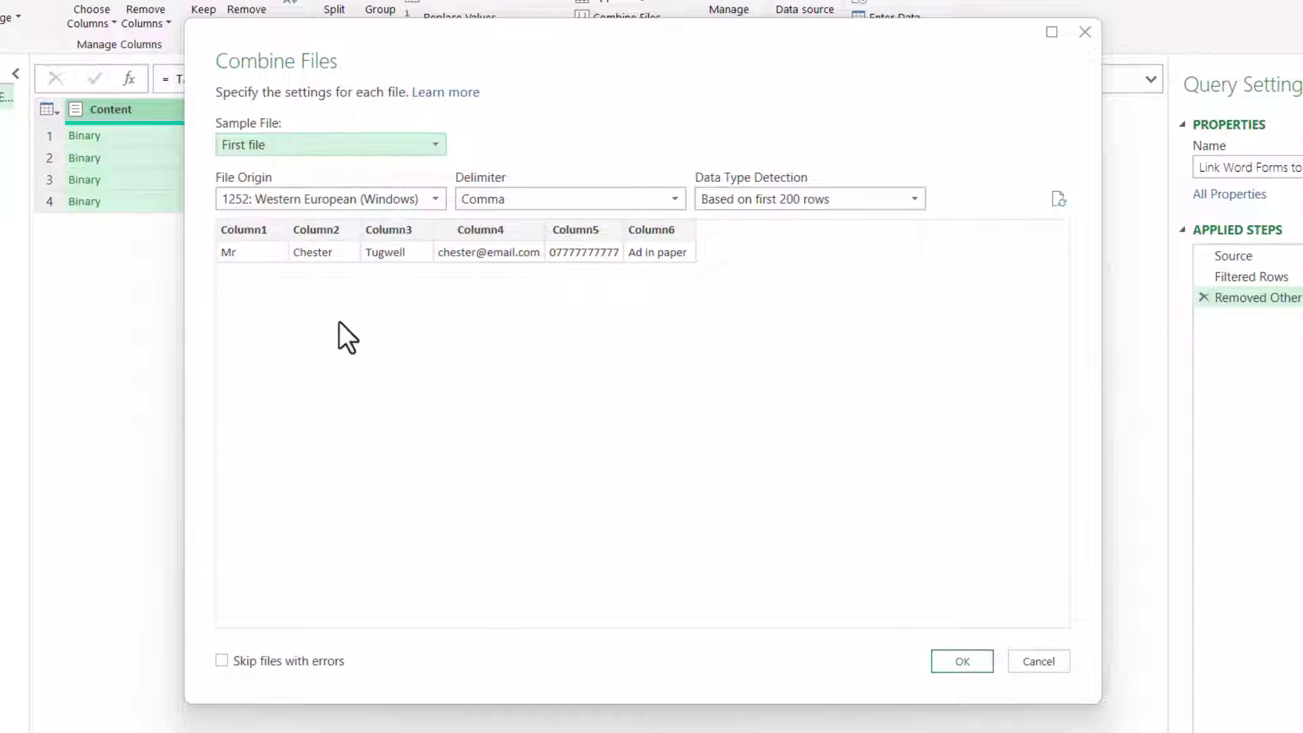
left_click(979, 665)
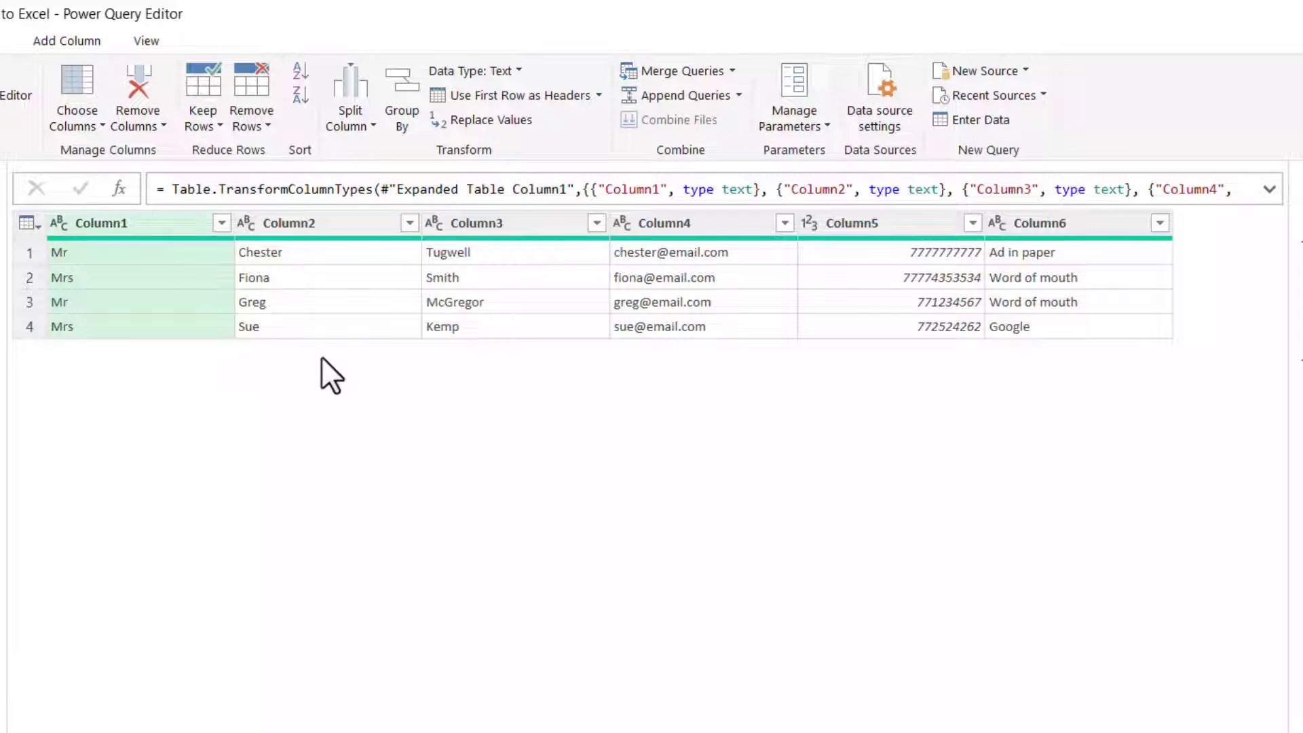
Rename the first three query columns Title, First Name and Last Name
double_click(113, 225)
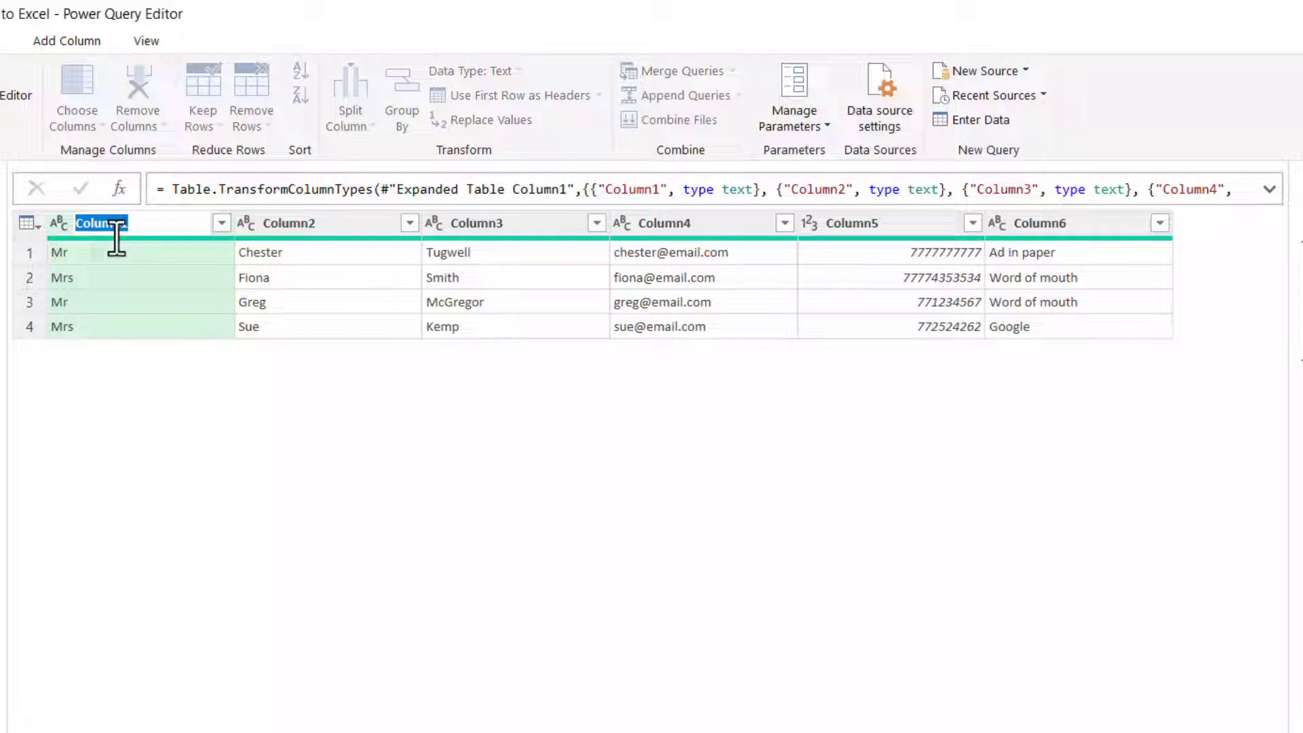
type("Title")
key("Return")
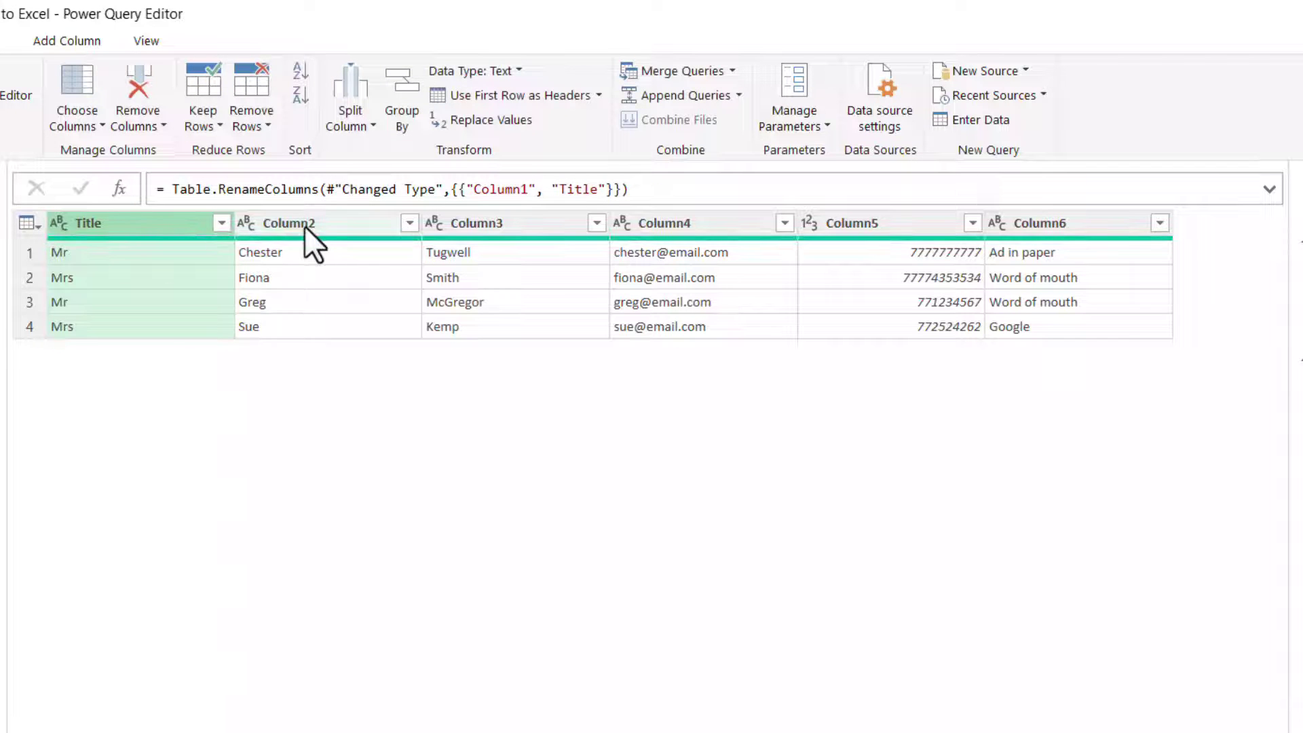
double_click(285, 221)
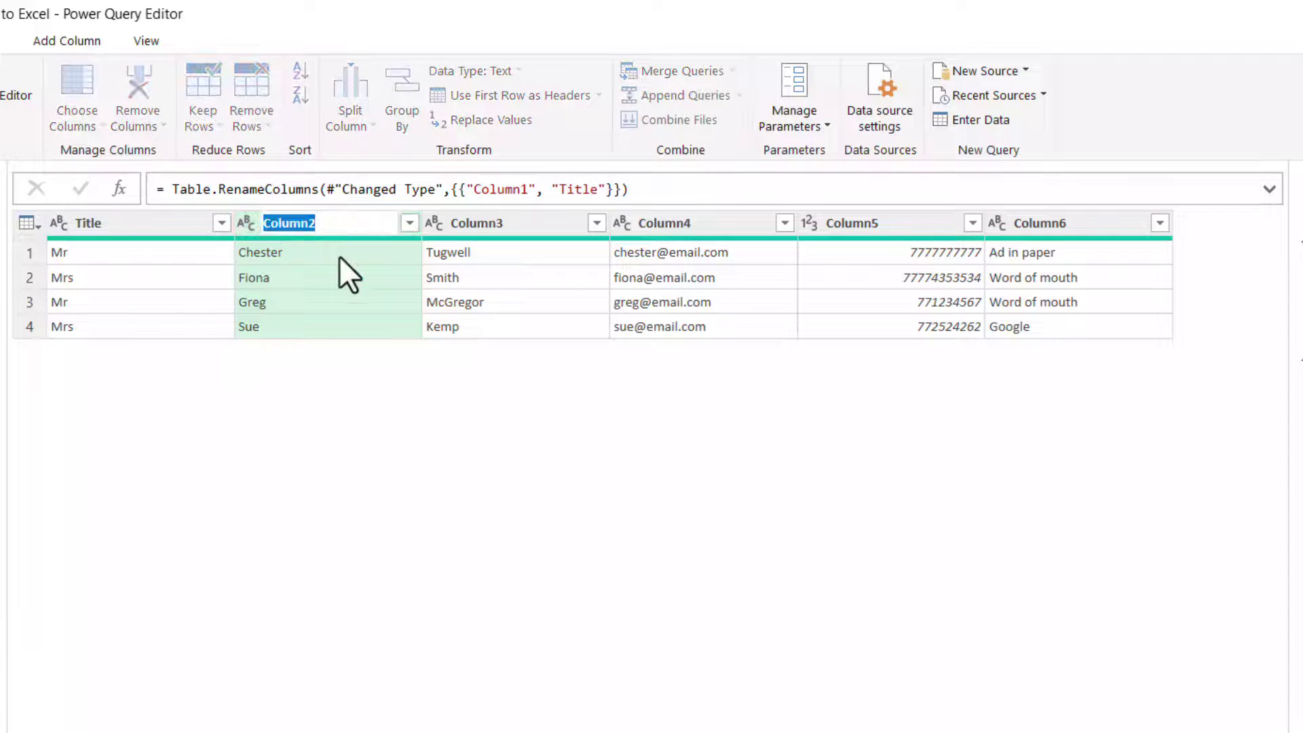
type("First Name")
key("Return")
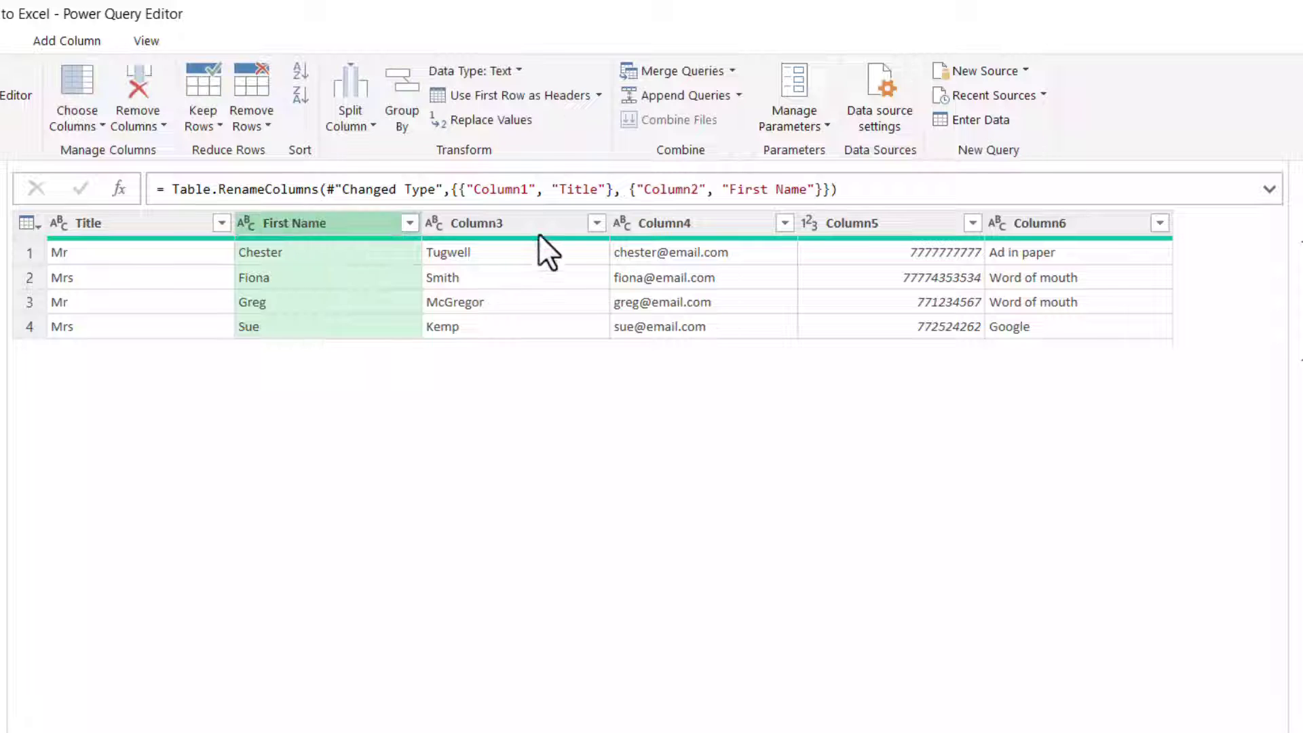
double_click(536, 226)
type("Last Name")
key("Return")
Rename the remaining three columns Email, Mobile and Source
double_click(669, 224)
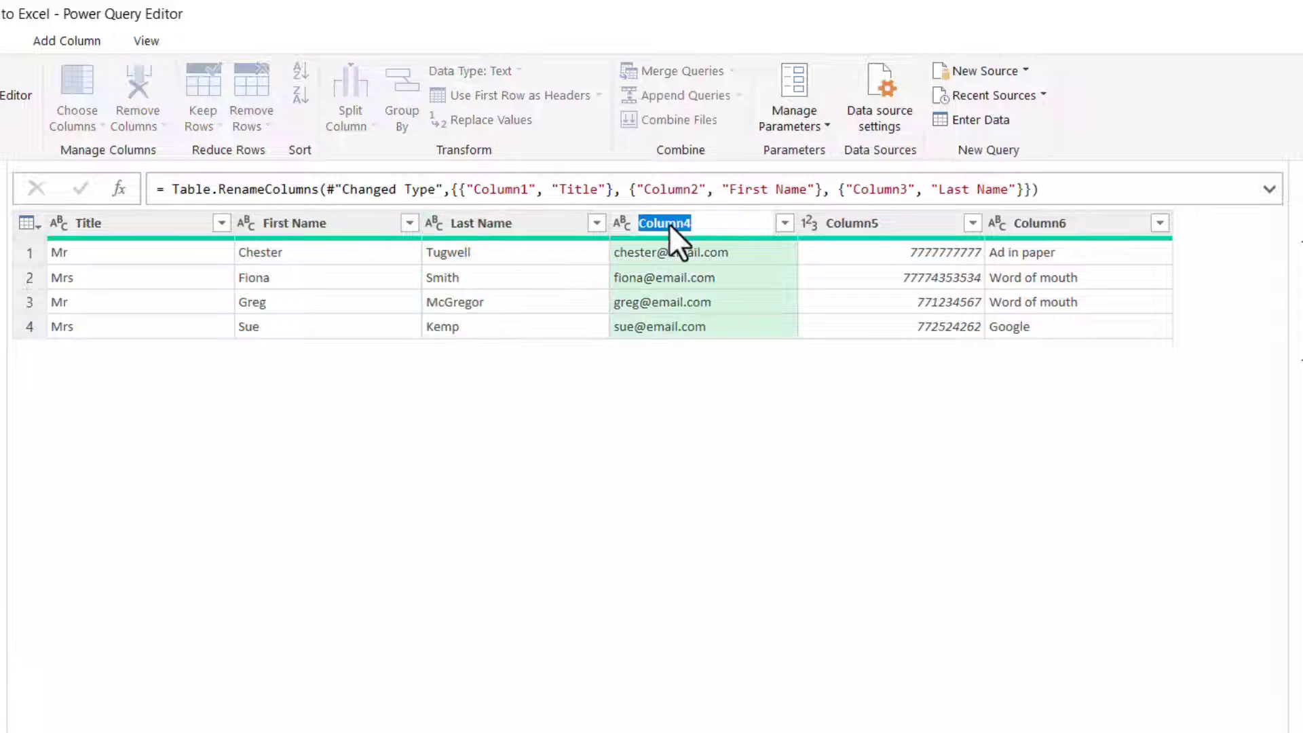
type("Email")
key("Return")
double_click(866, 221)
type("Mo")
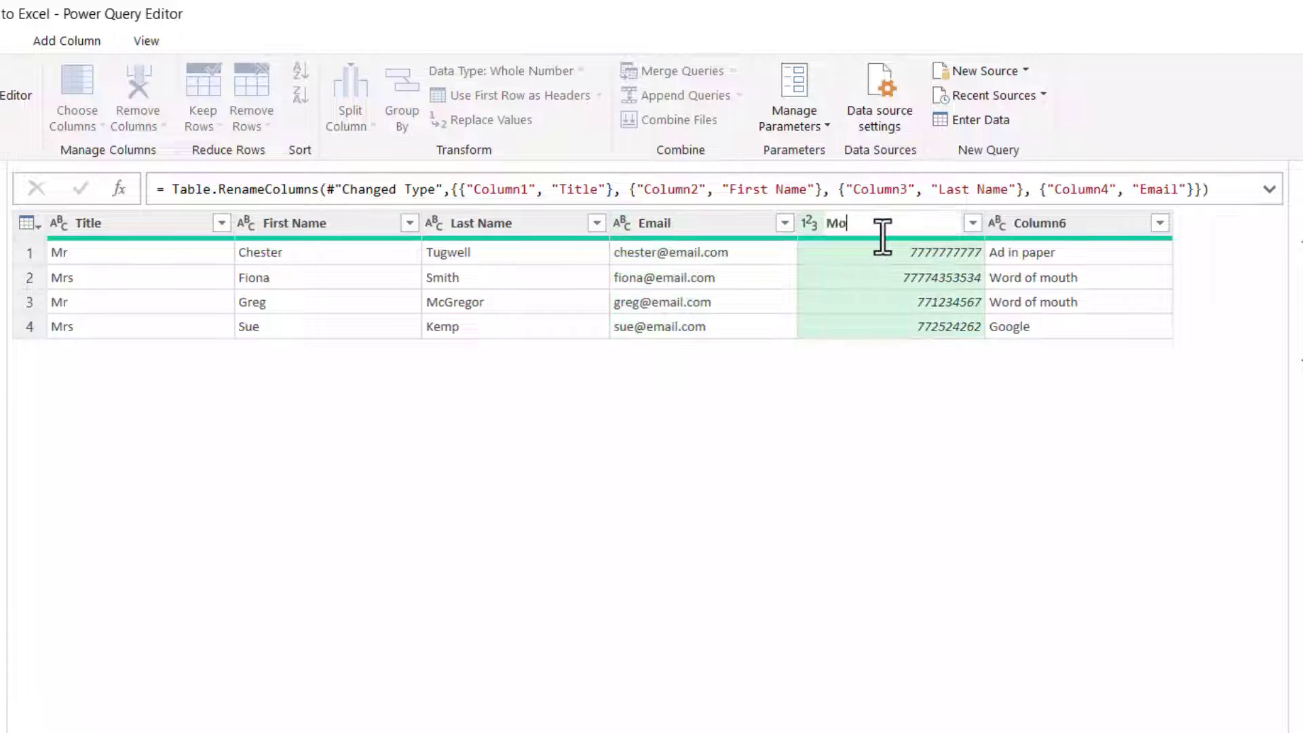
type("bile")
key("Return")
double_click(1023, 219)
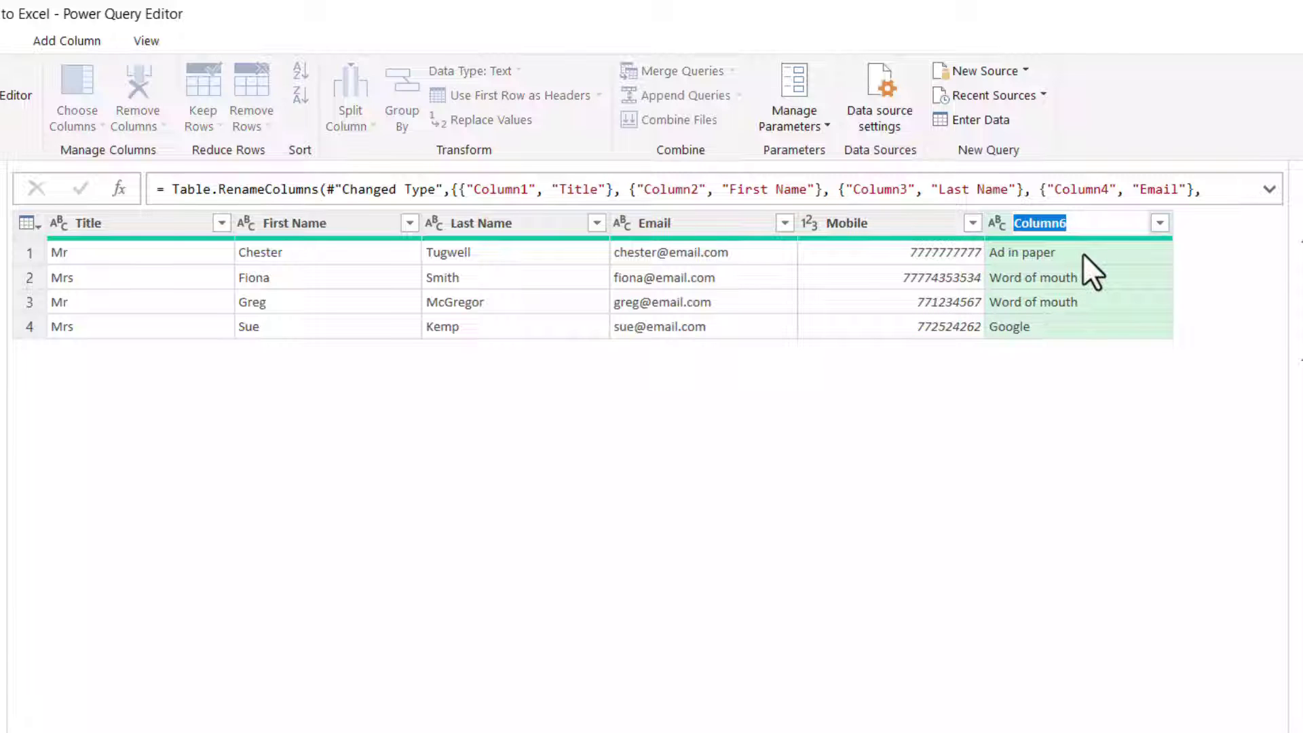
type("Source")
key("Return")
Check the Mobile column's type and begin deleting the Changed Type step
left_click(804, 328)
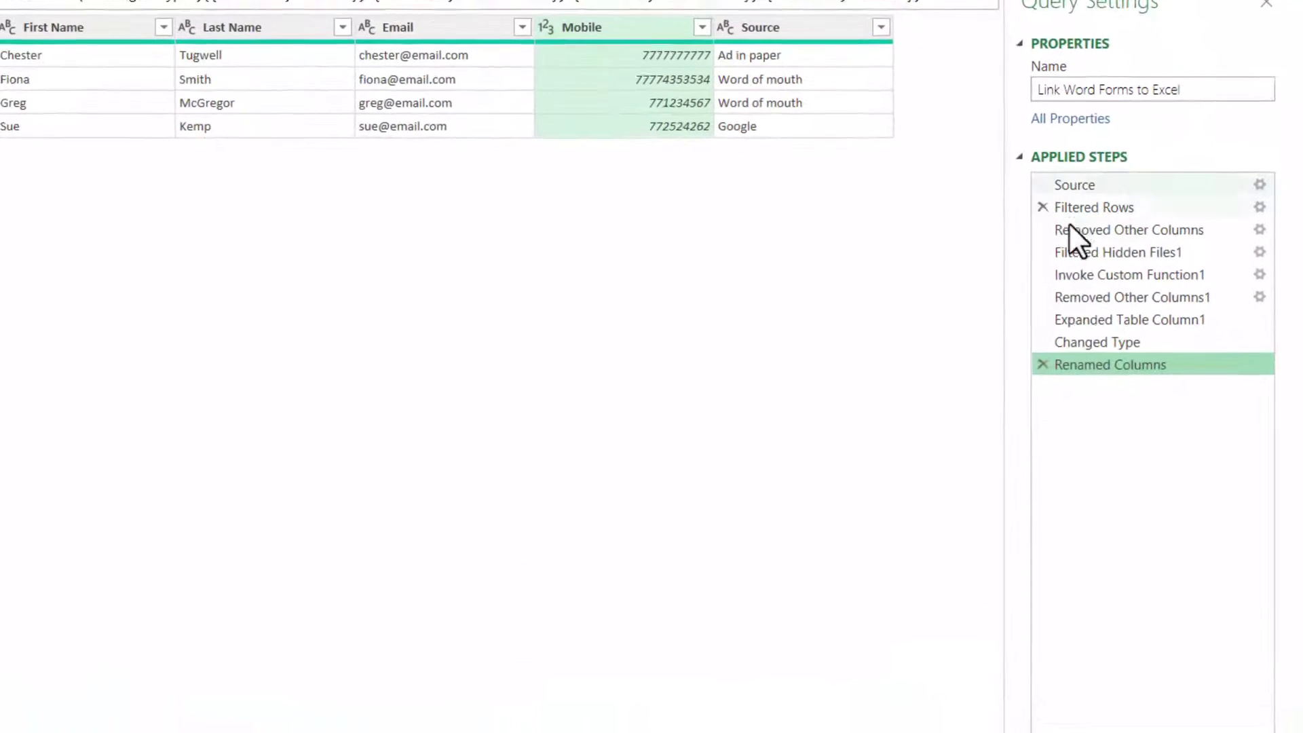
left_click_drag(1057, 337, 1069, 393)
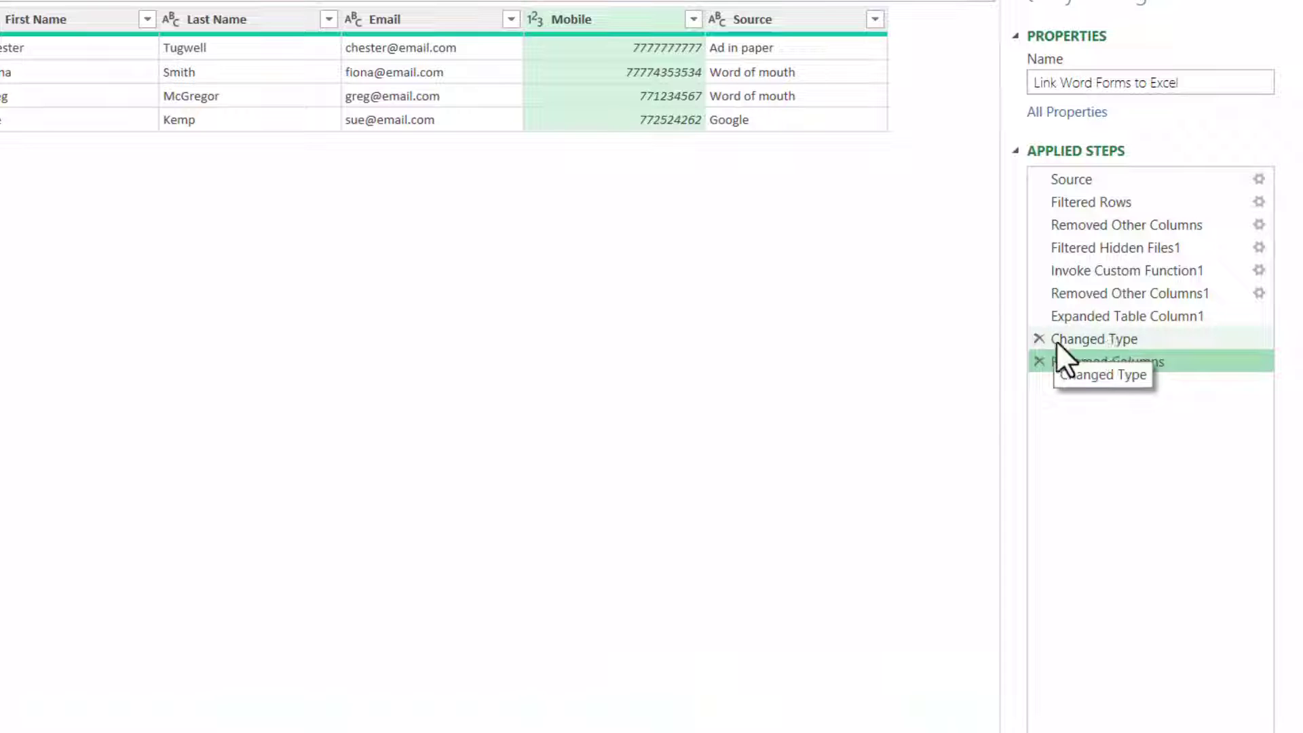
left_click(1036, 339)
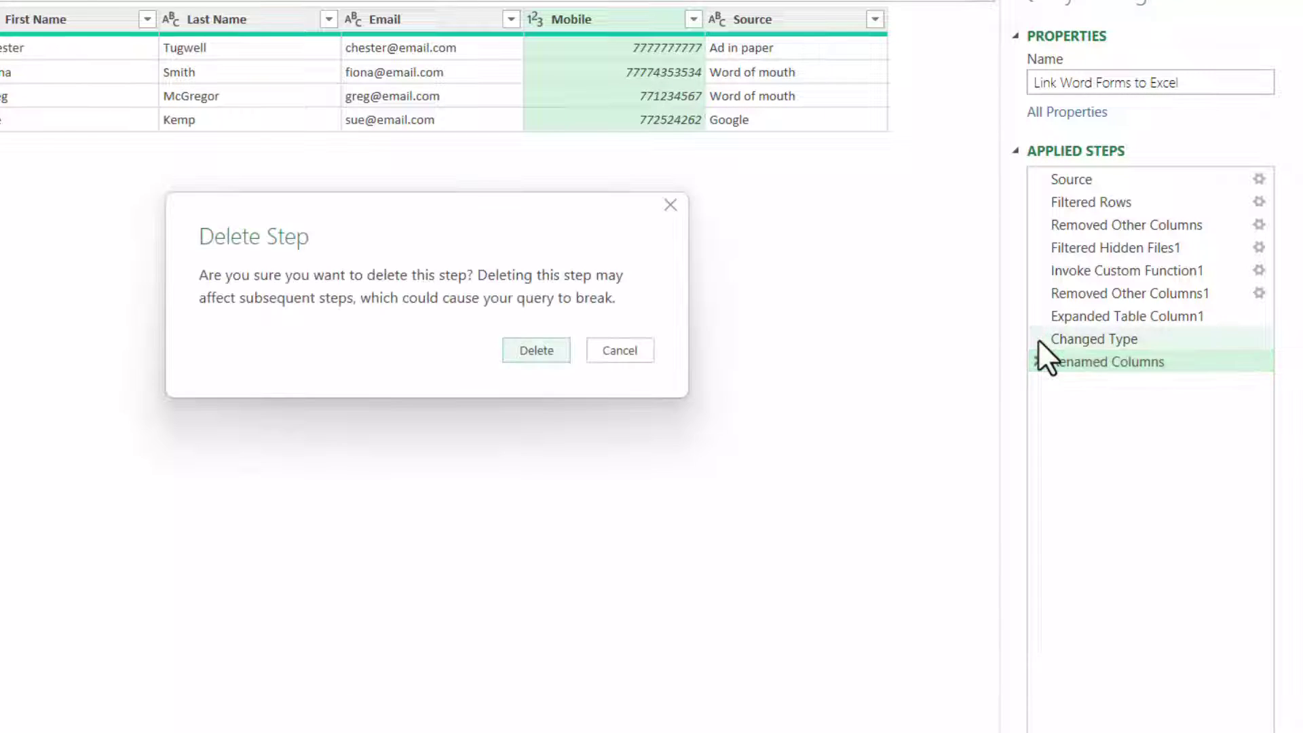
Confirm deleting Changed Type so mobile numbers keep leading zeros, then select the Title column
left_click(533, 350)
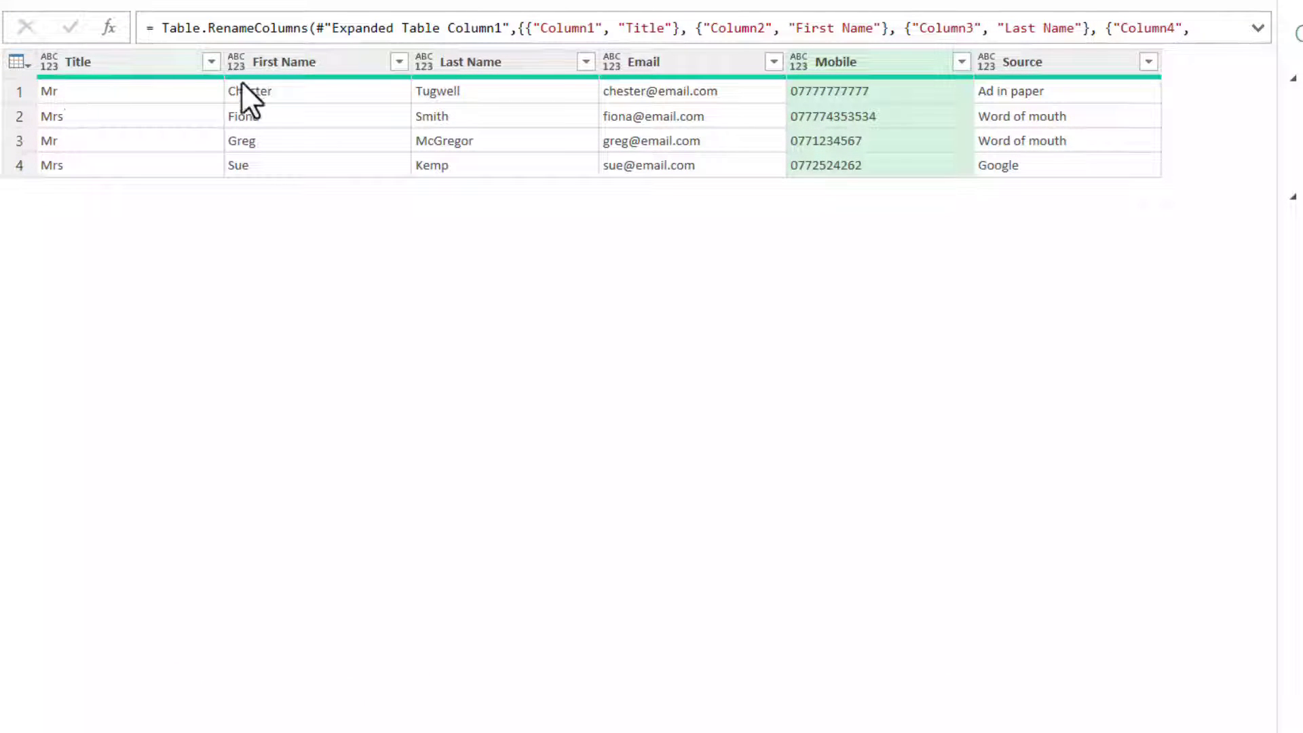
left_click(56, 63)
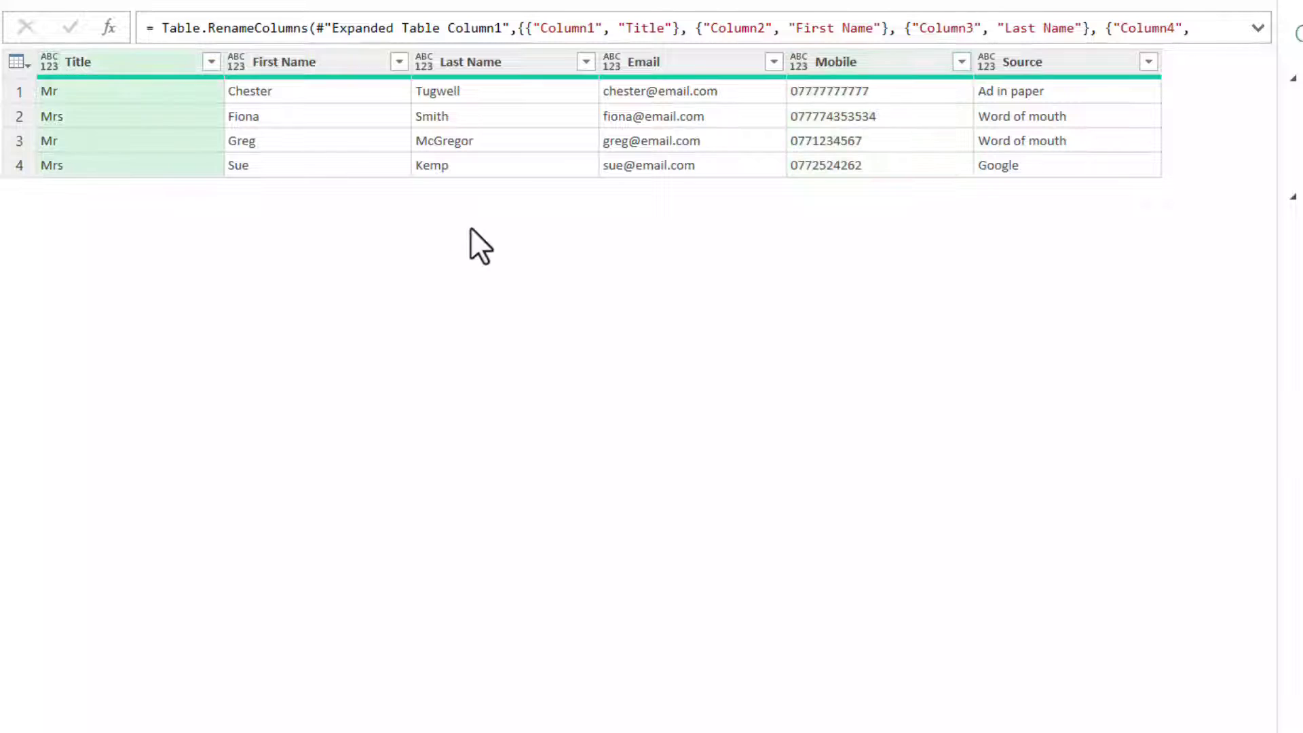
left_click(52, 63)
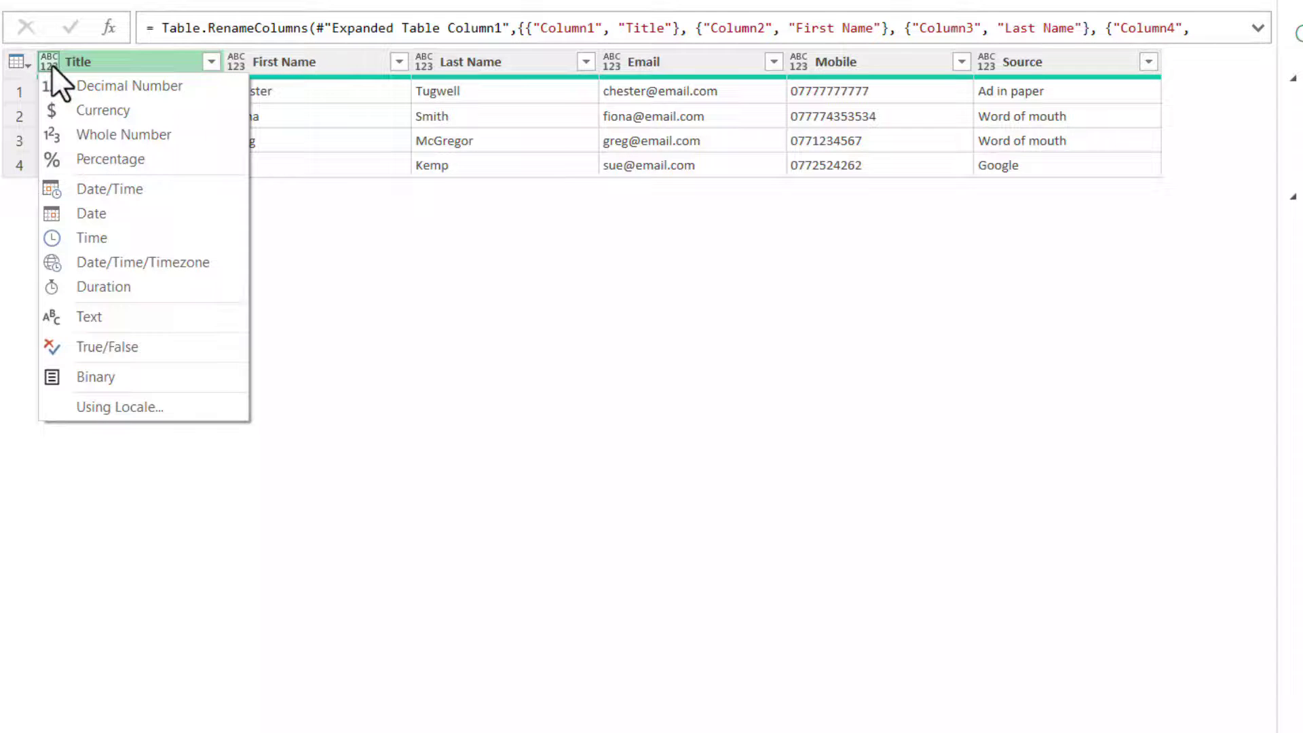
left_click(103, 317)
left_click(232, 63)
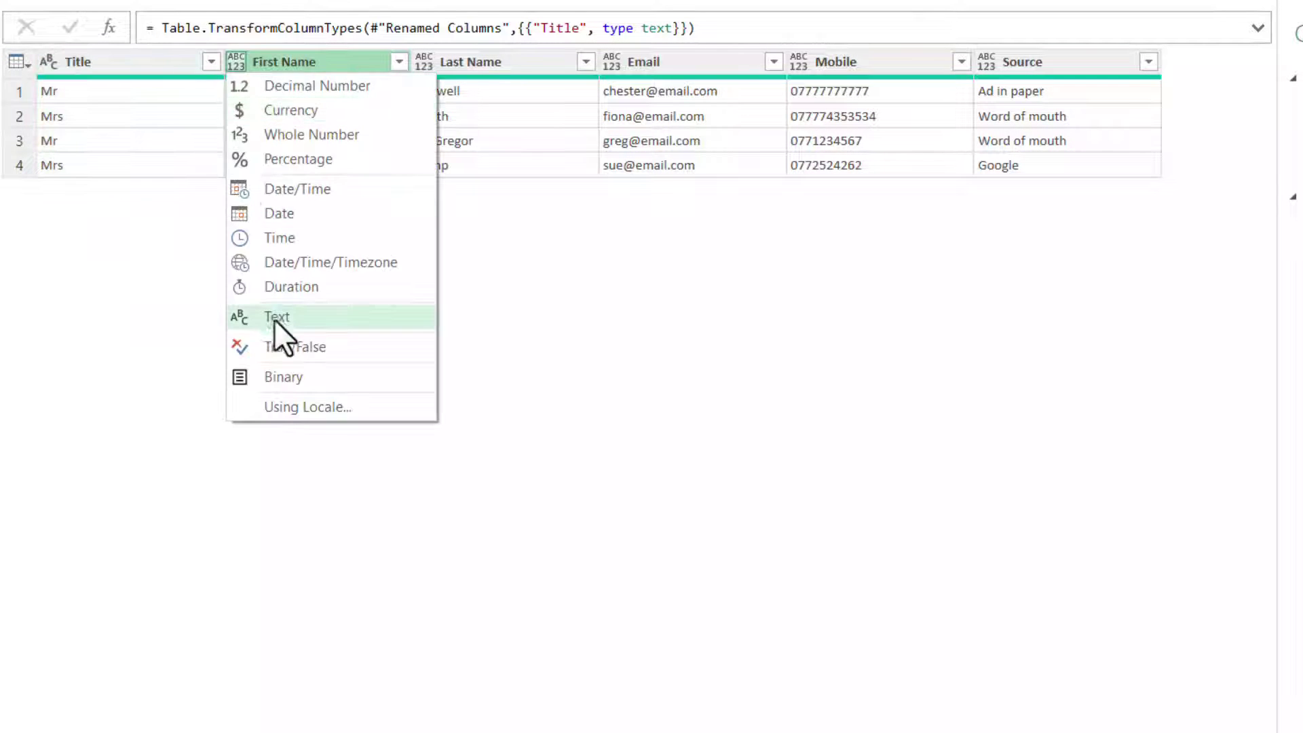
left_click(273, 313)
left_click(422, 60)
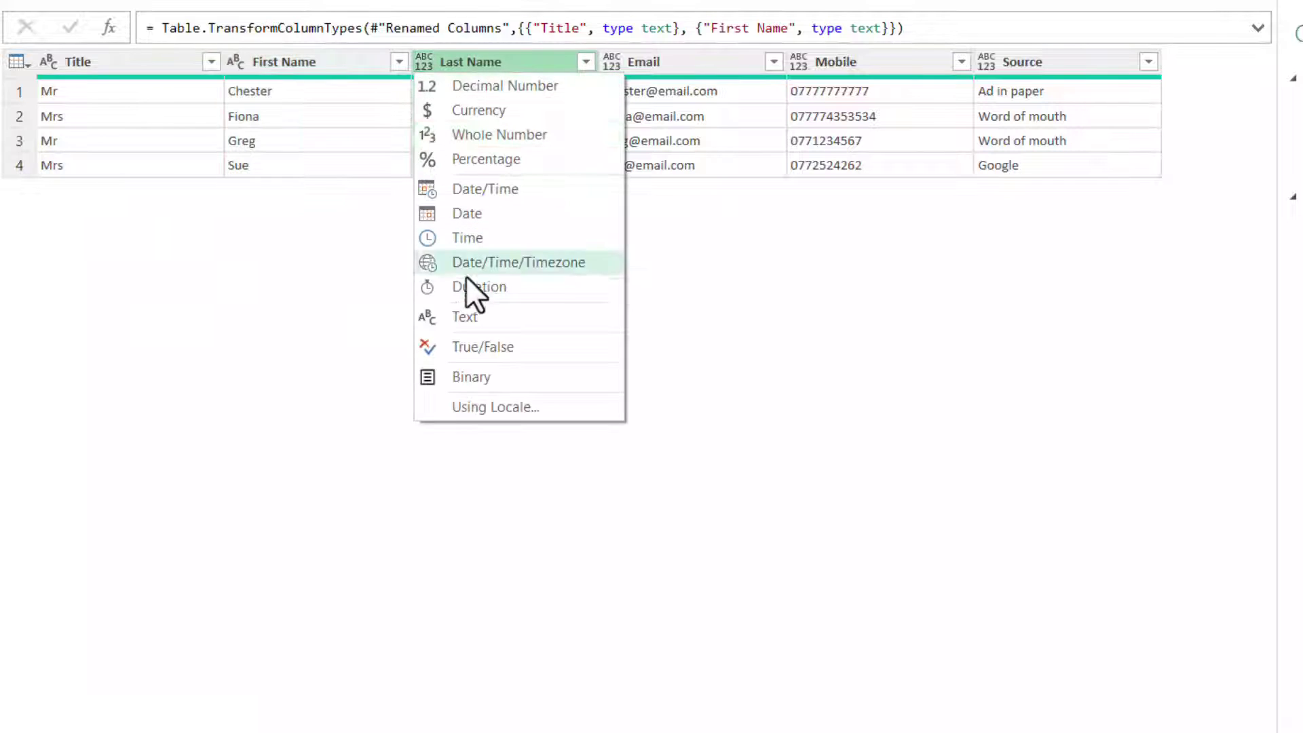
left_click(468, 313)
left_click(612, 62)
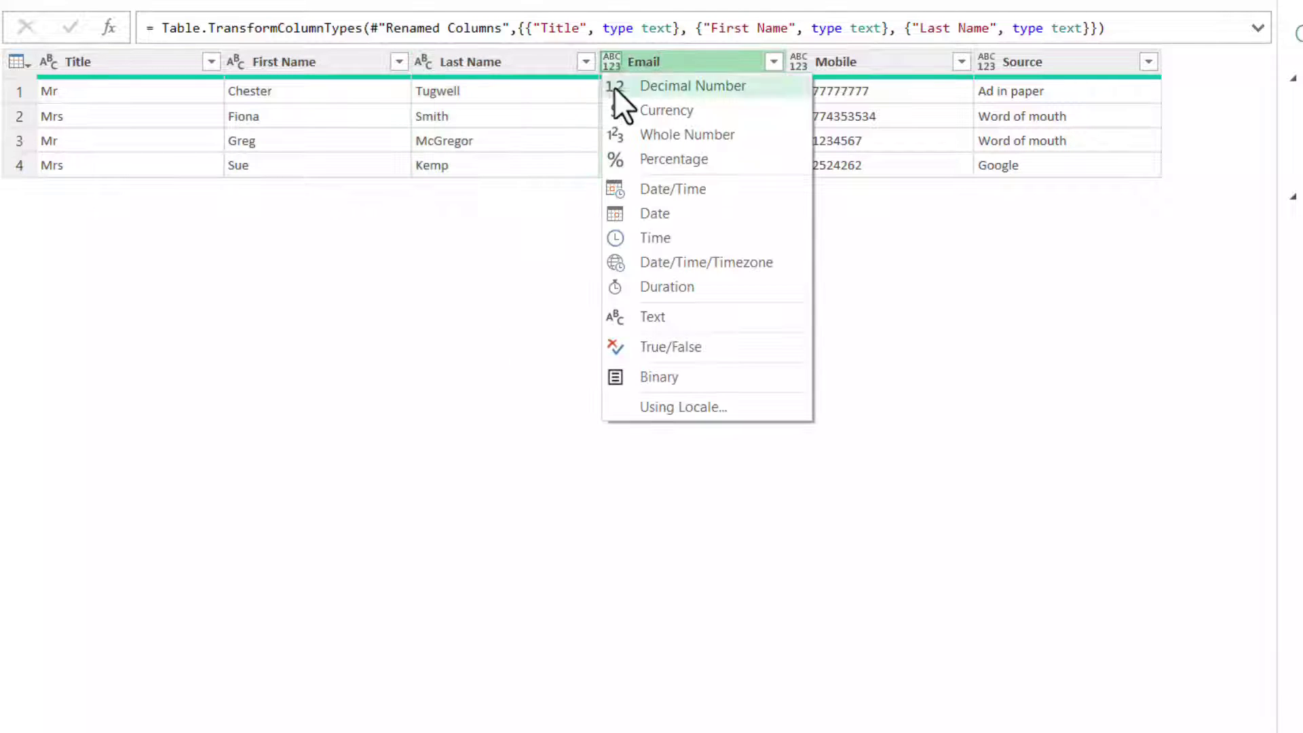
left_click(678, 316)
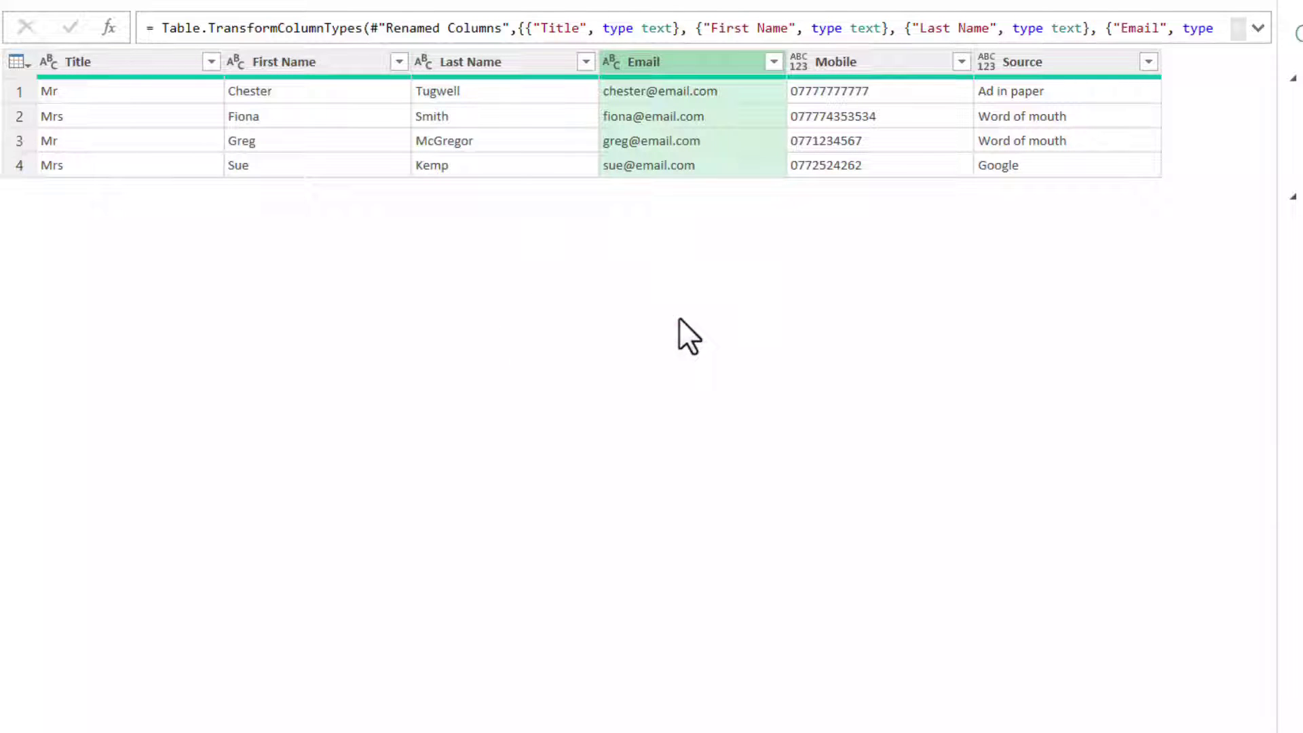
left_click(801, 63)
left_click(844, 317)
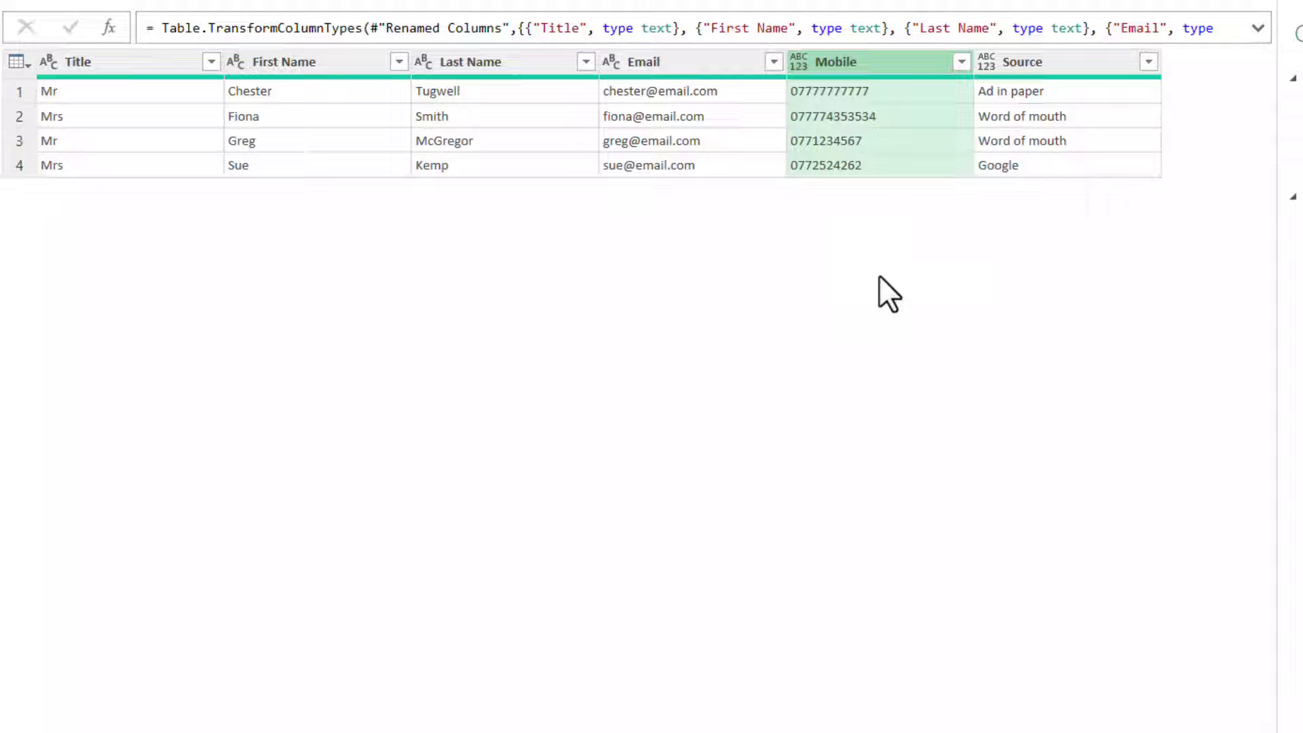
left_click(987, 63)
left_click(1052, 316)
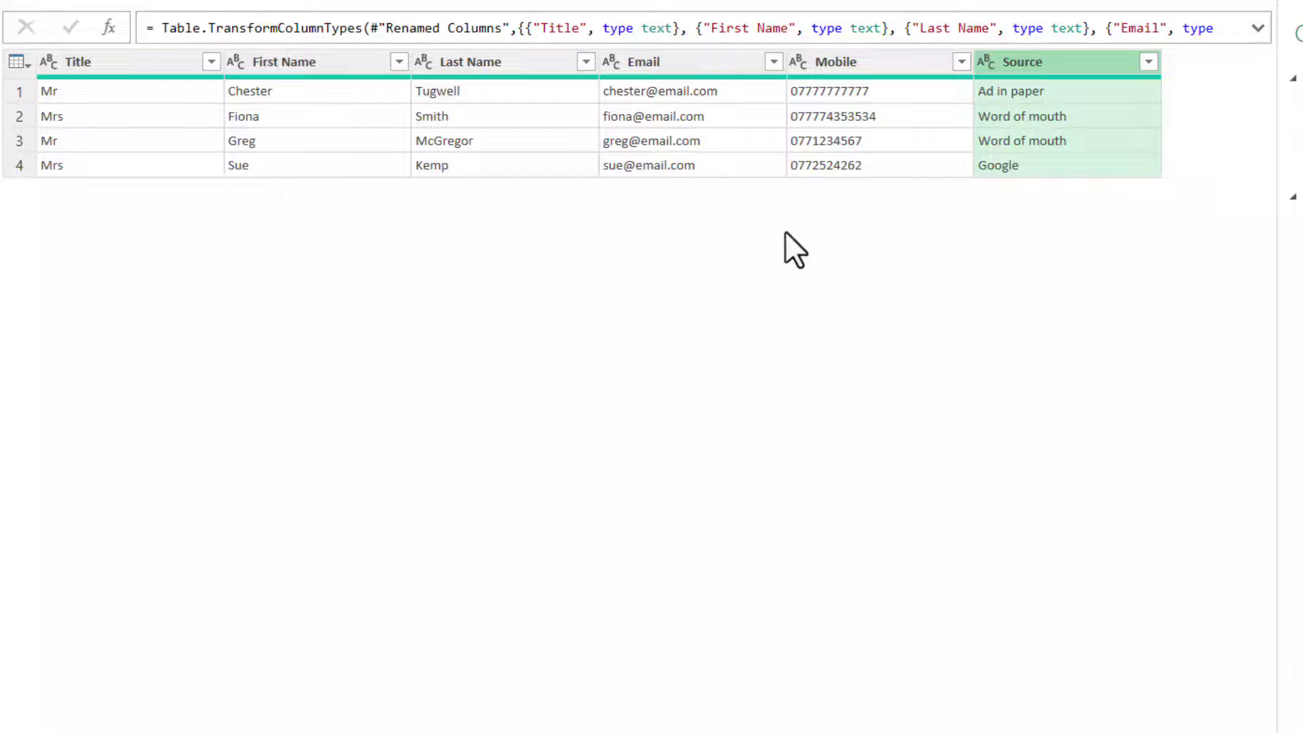
left_click(984, 63)
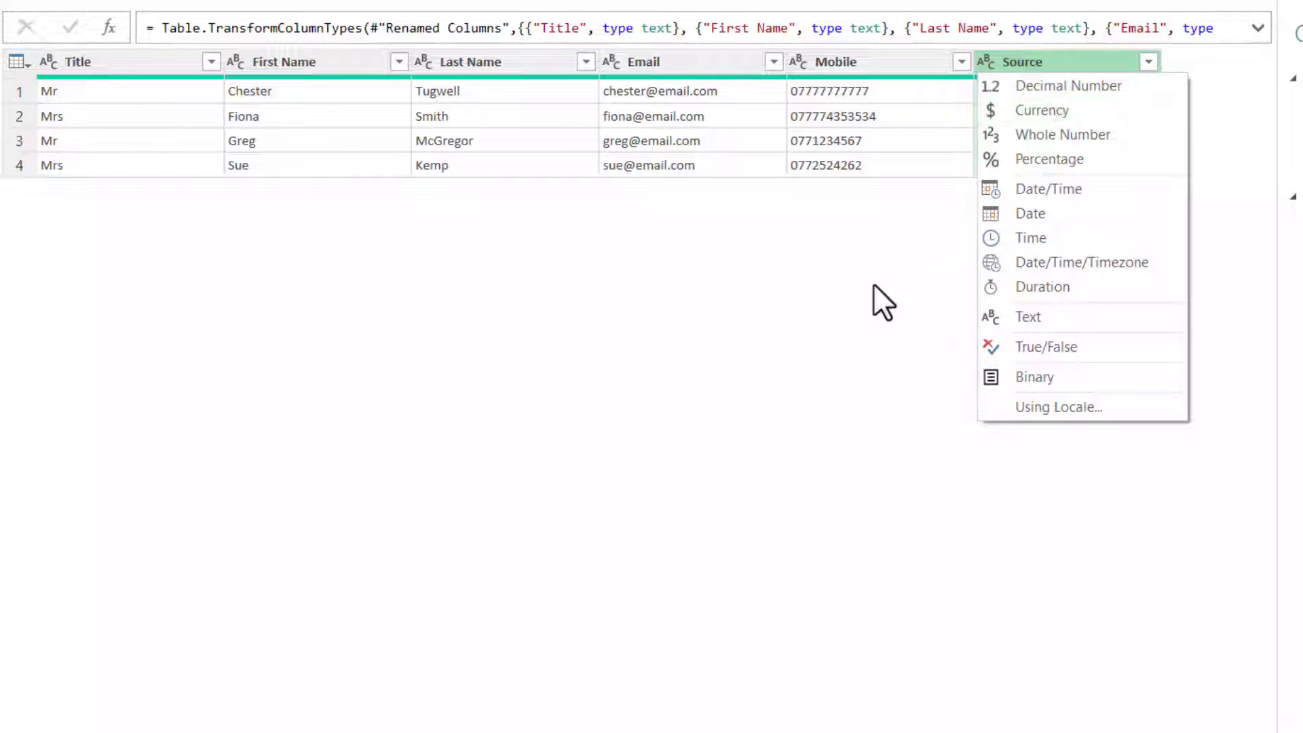
left_click(799, 317)
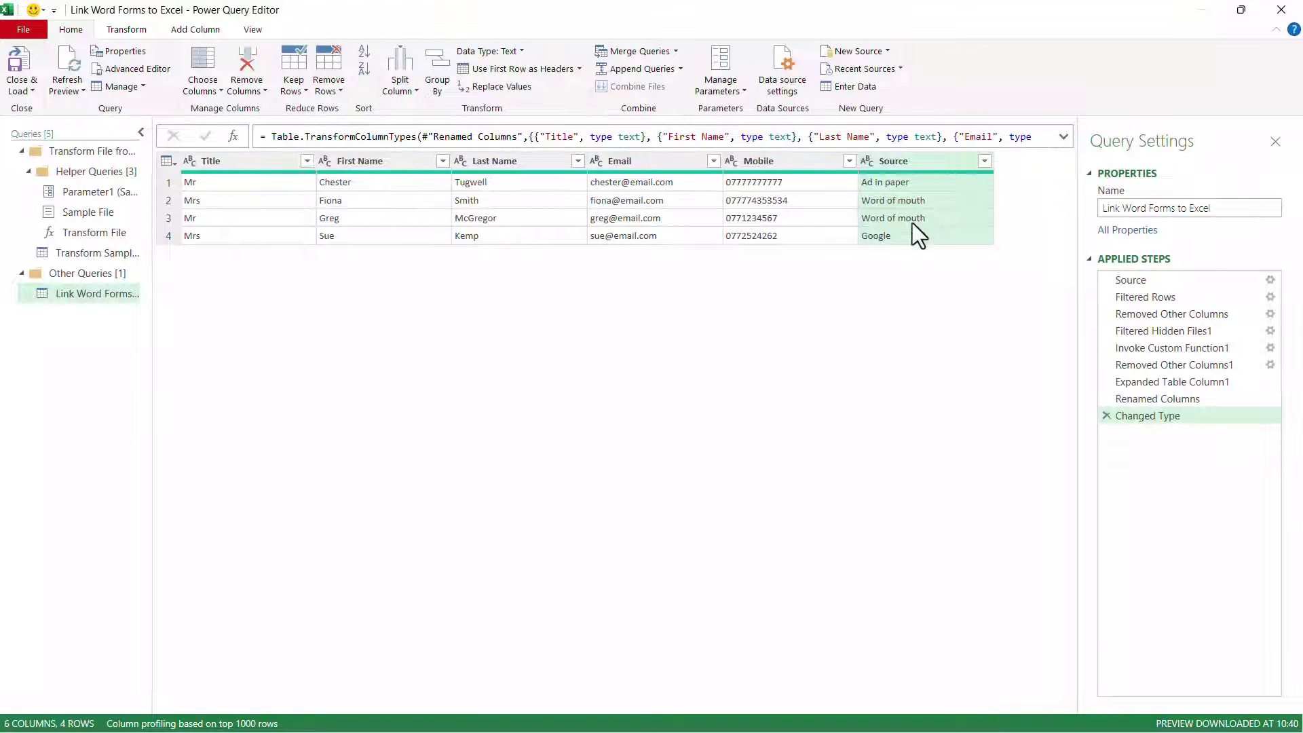
Close & Load the query into a four-row table on a new worksheet
left_click(25, 61)
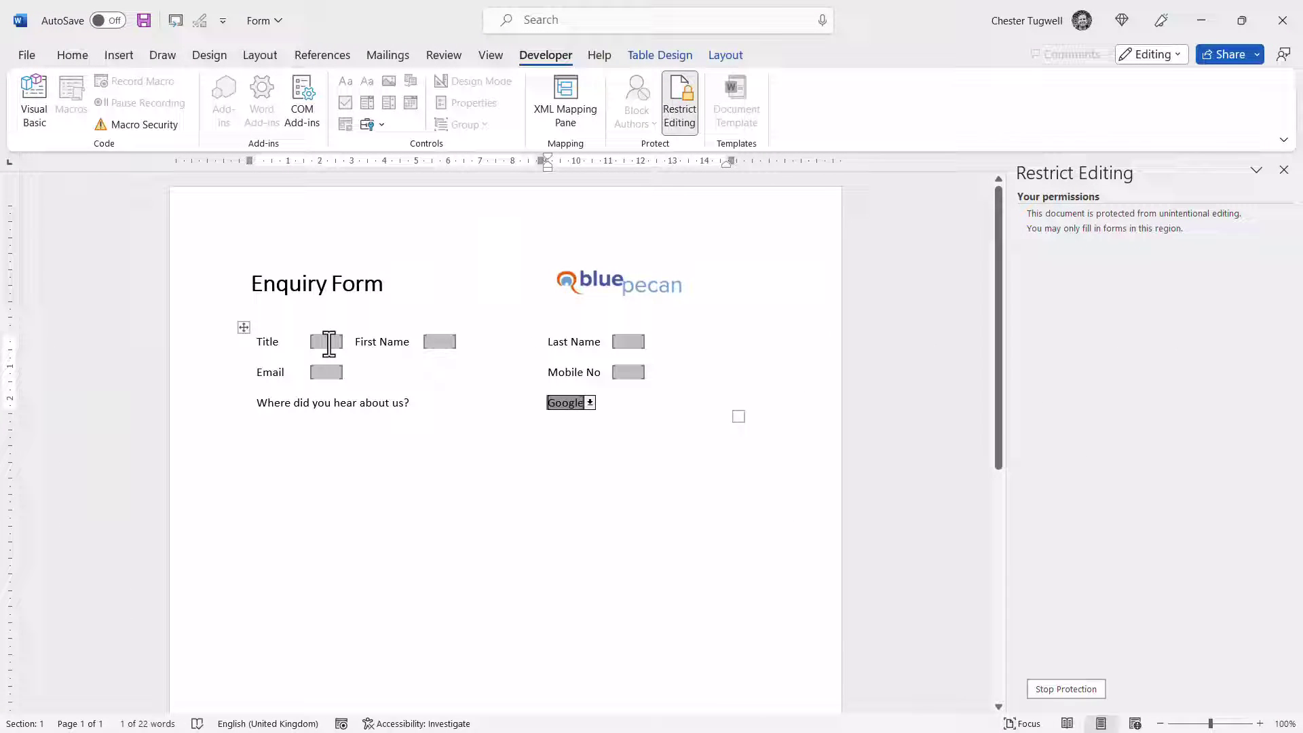
Enter title Mr plus the contact's first name, last name, e-mail and mobile number
left_click(329, 343)
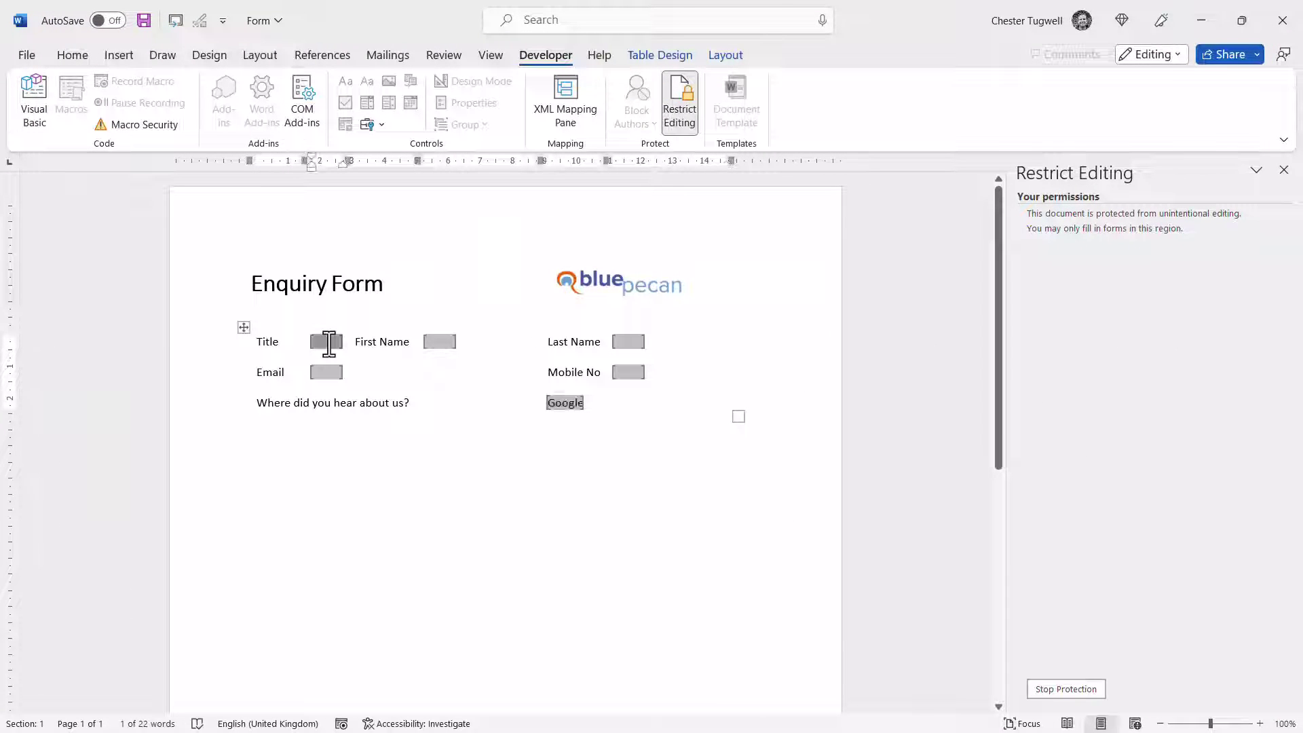
type("Mr")
key("Tab")
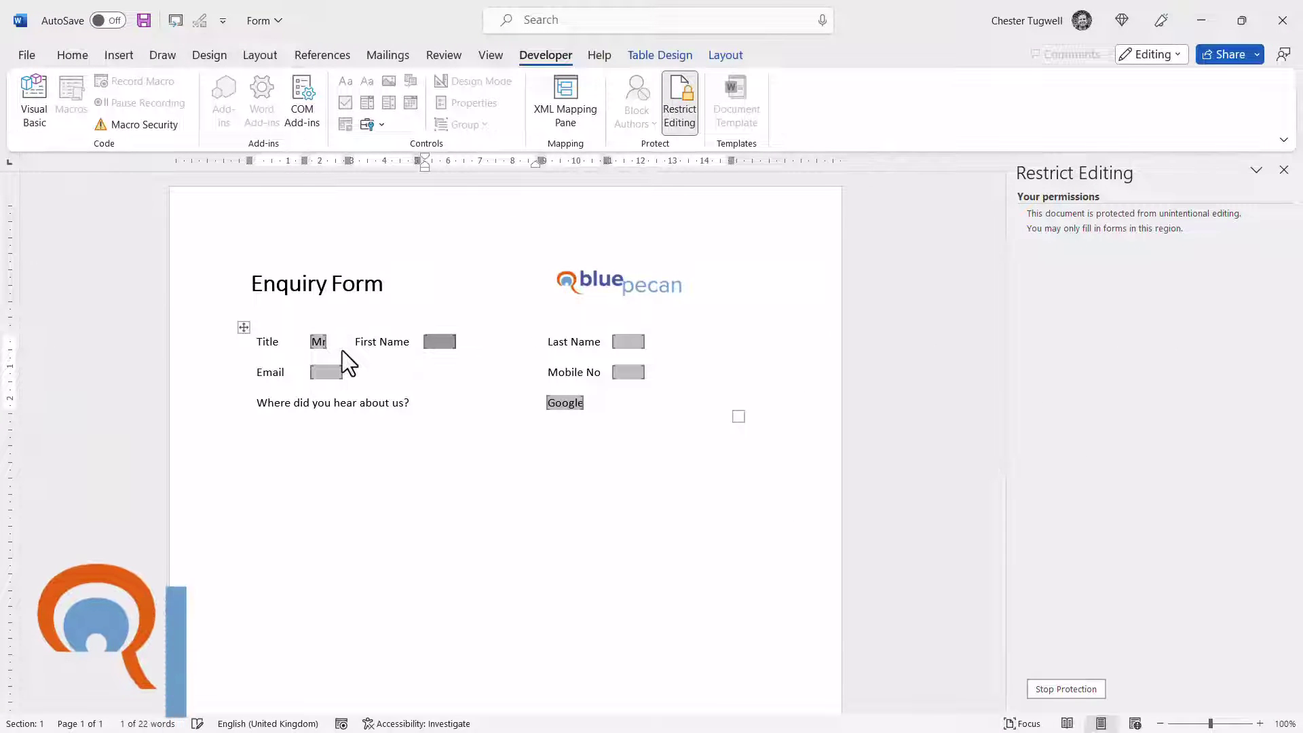
type("Keith")
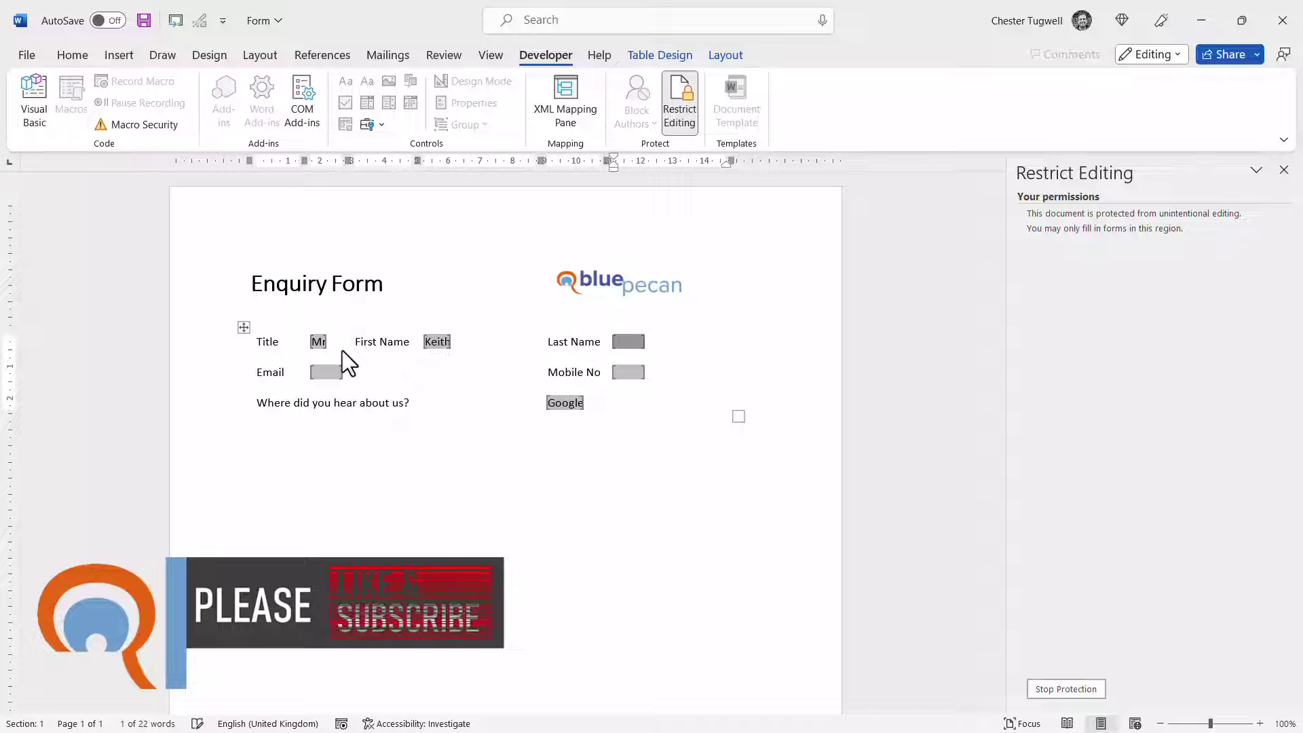
key("Tab")
type("Lemon")
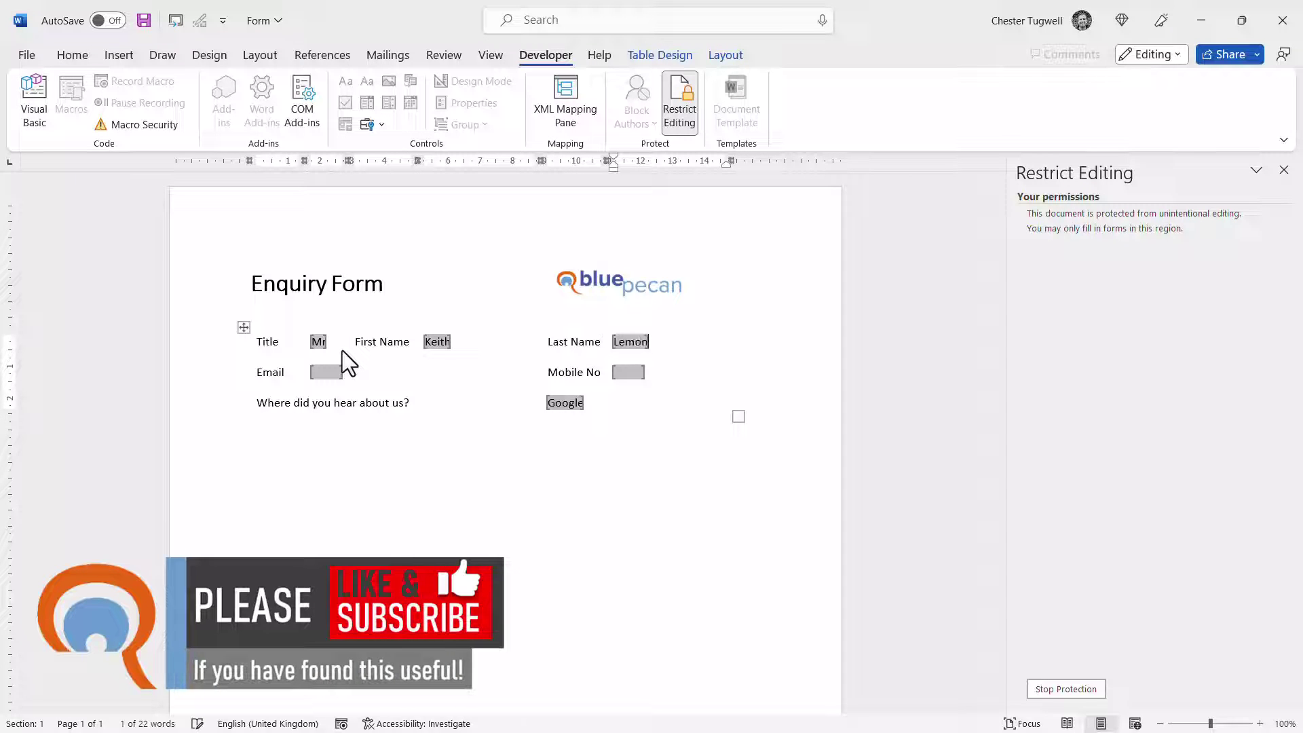
key("Tab")
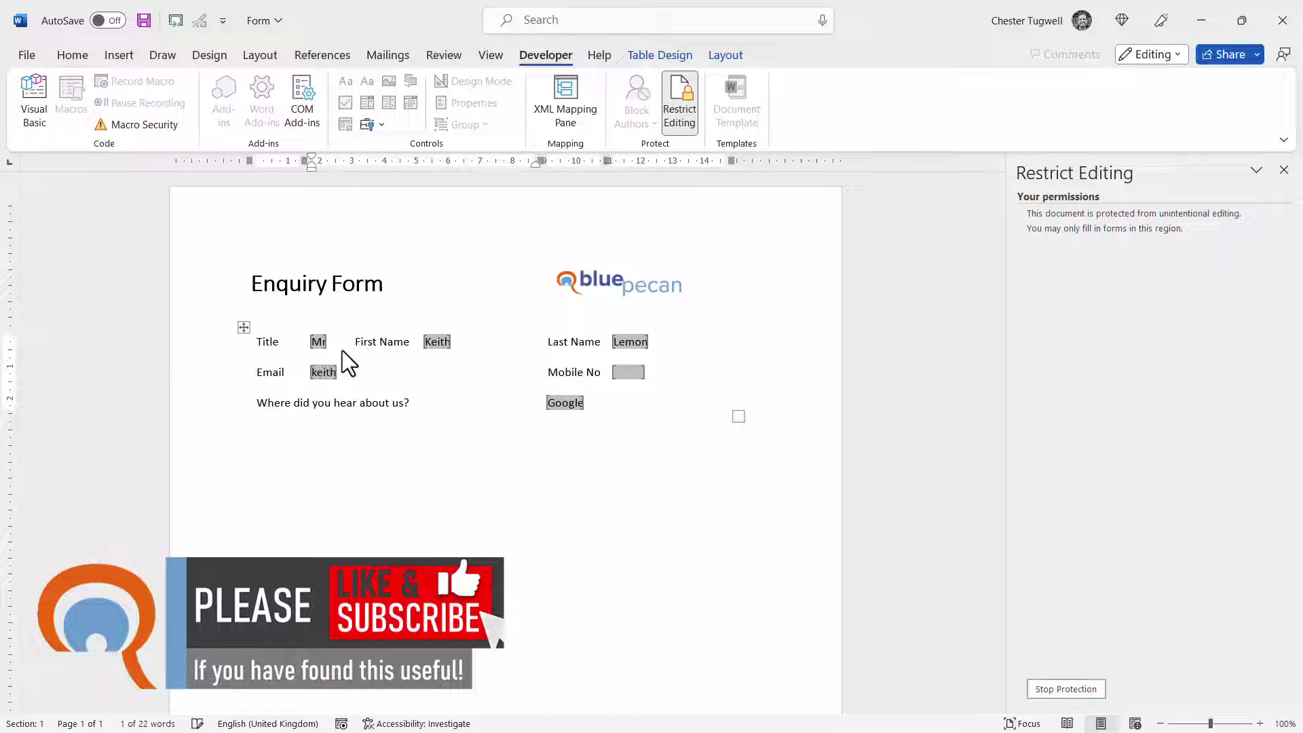
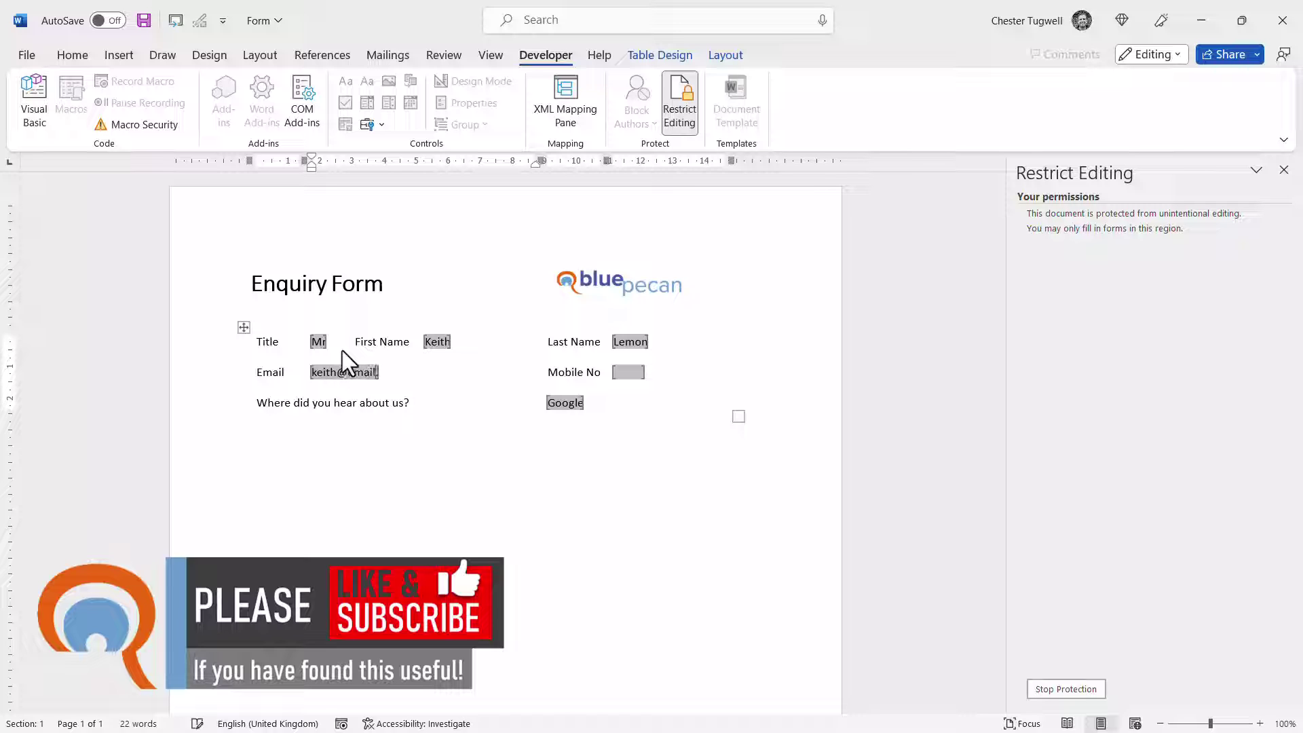
key("Tab")
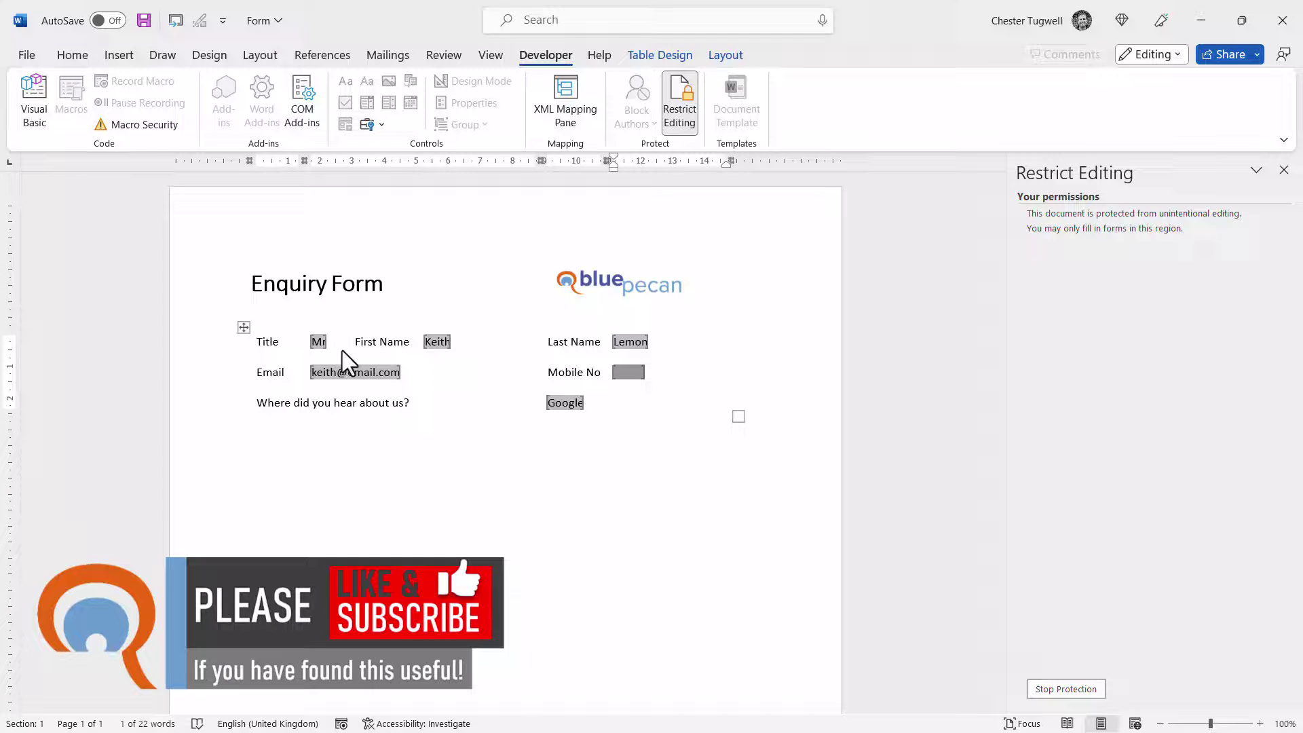
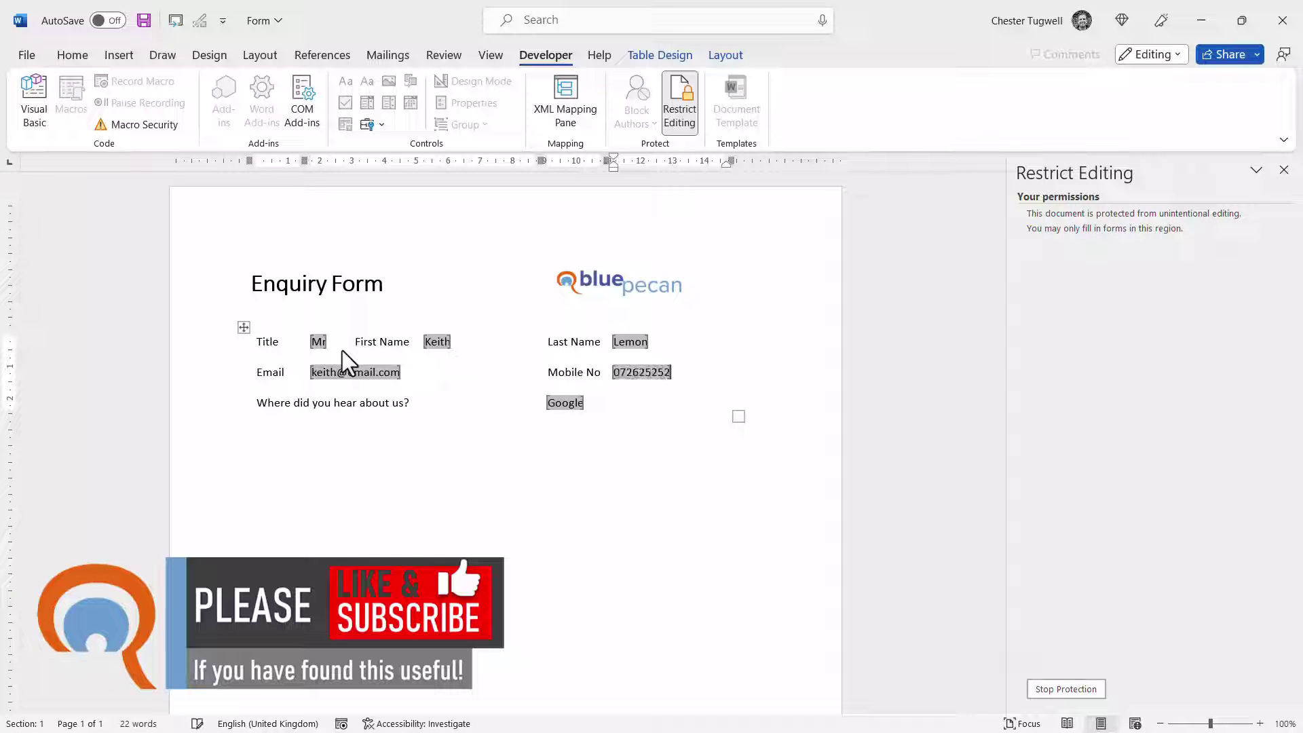
Choose Ad in paper as the enquiry source
left_click(564, 405)
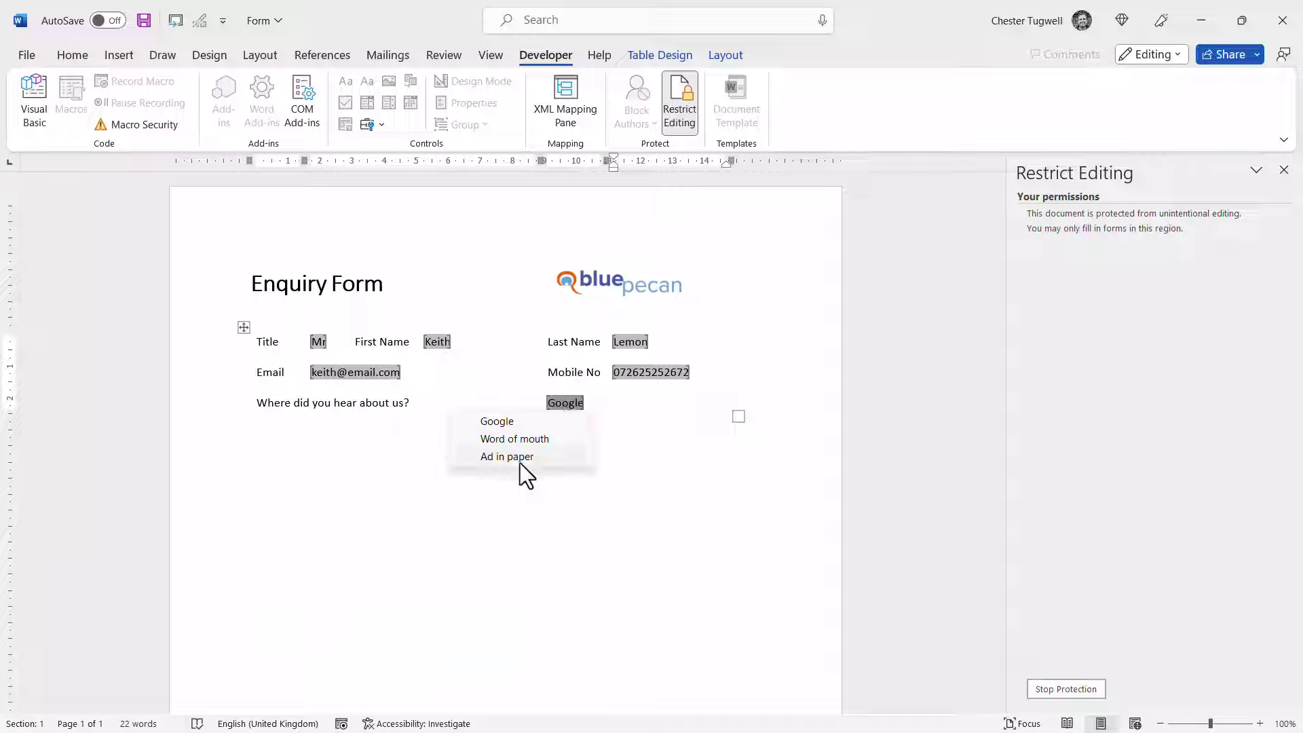
left_click(515, 456)
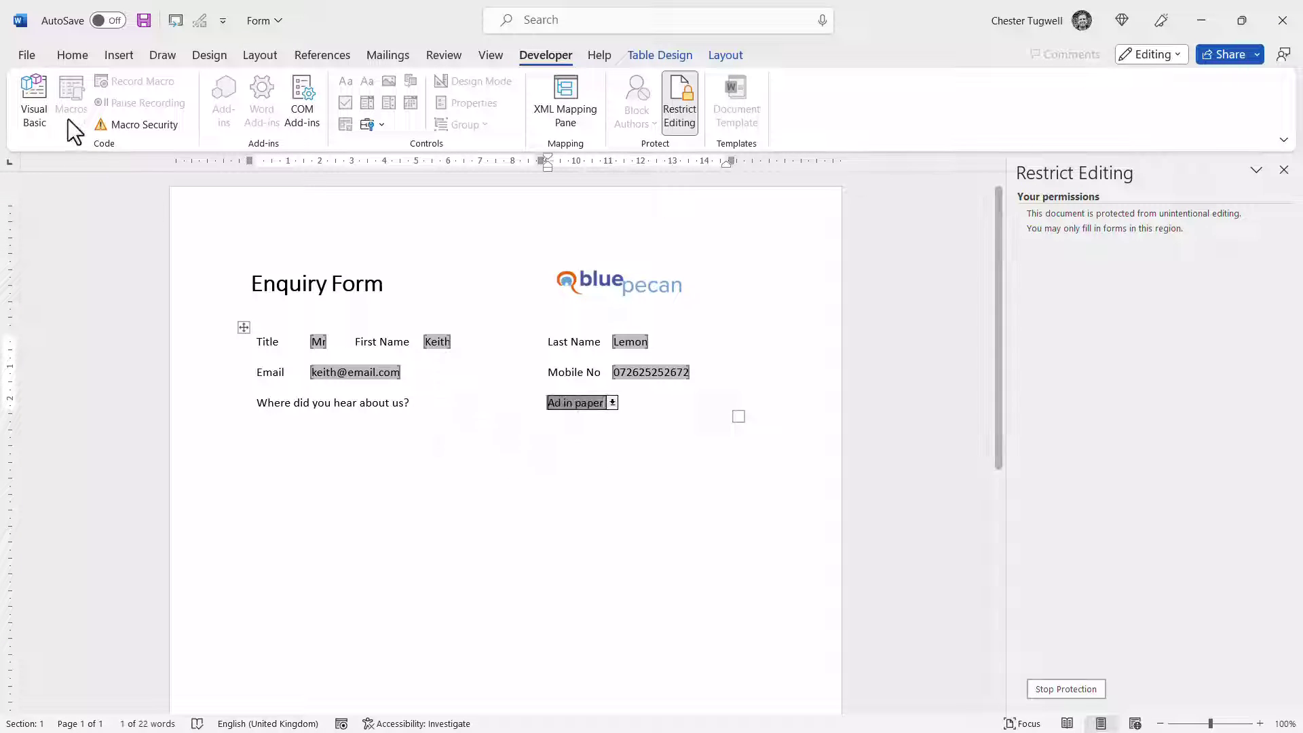
left_click(34, 60)
Save the form as a plain-text file named after the contact, accepting the conversion
left_click(57, 246)
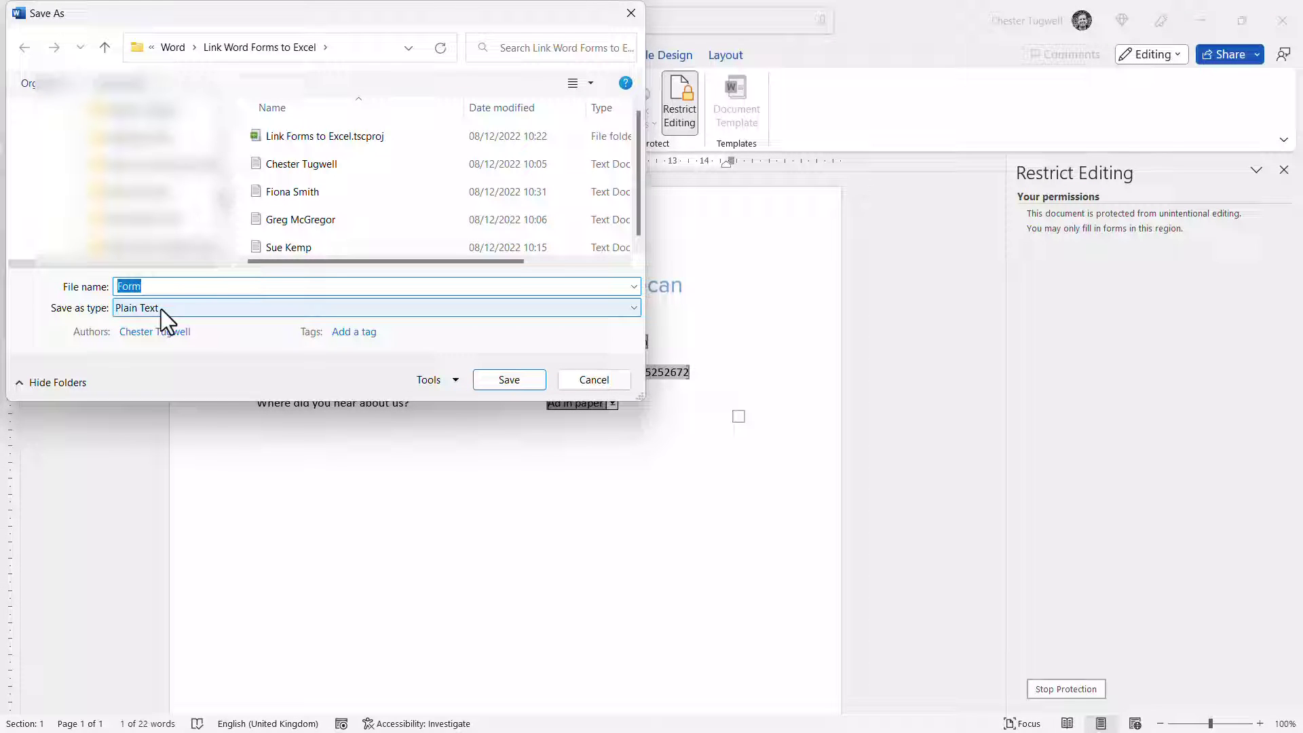
type("Ke")
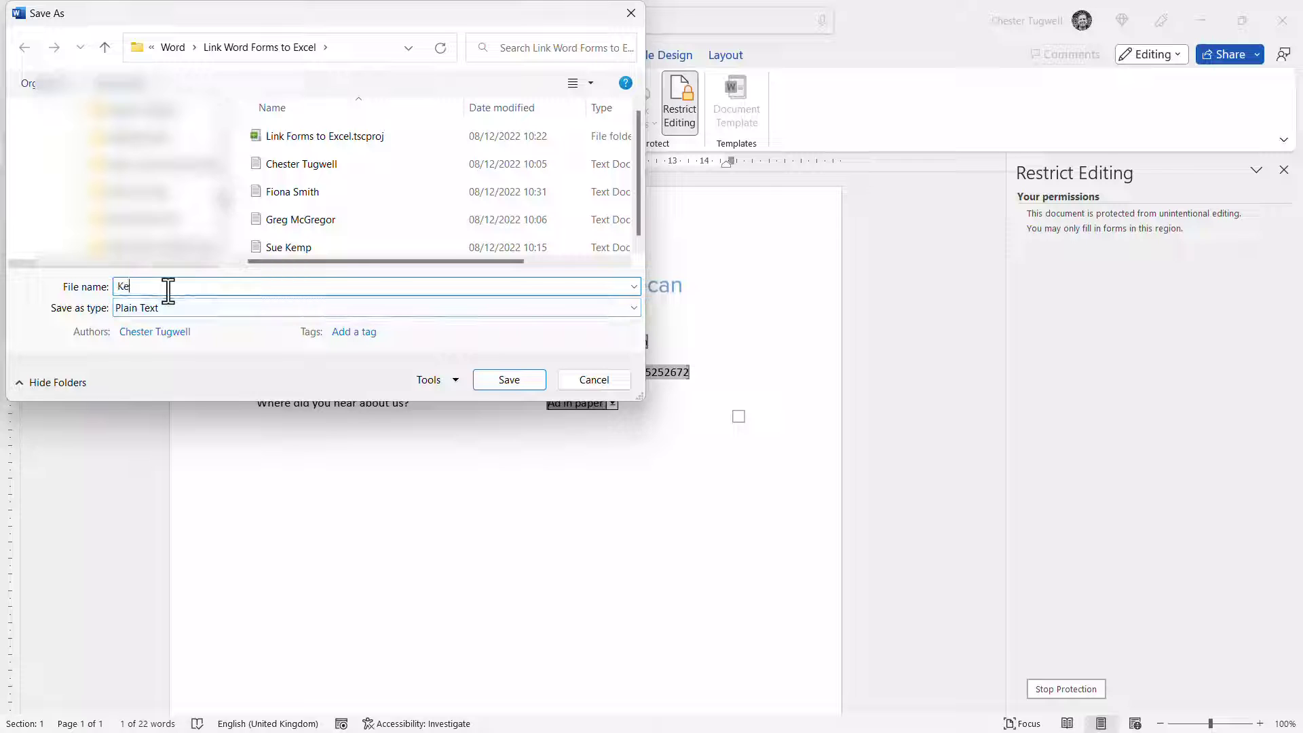
type("ith Lem")
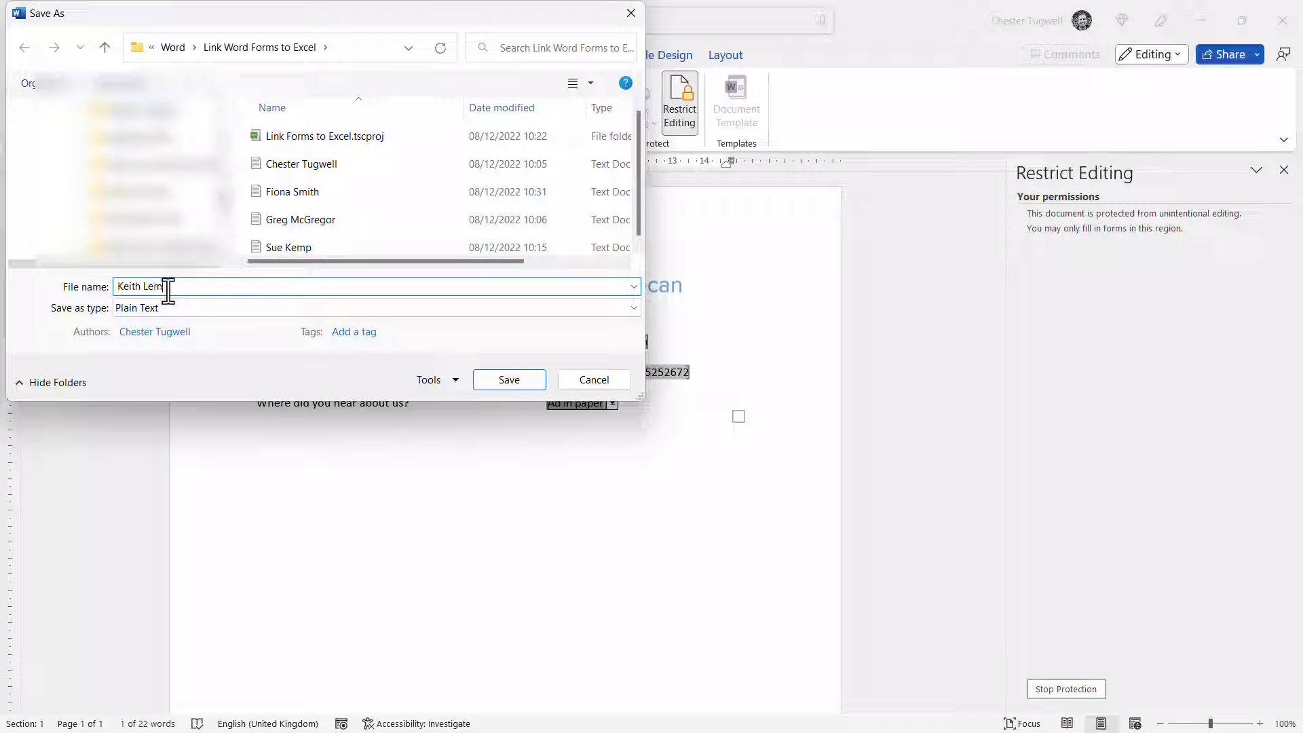
type("on")
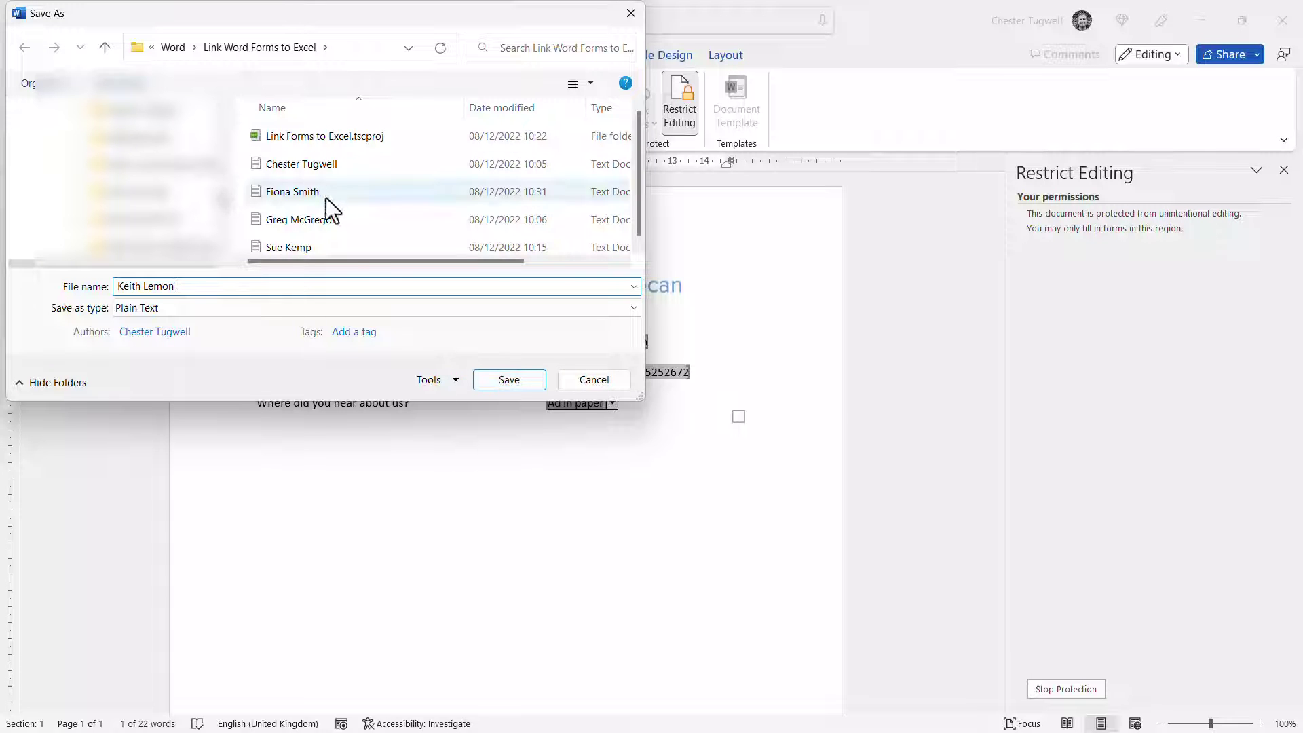
left_click(512, 380)
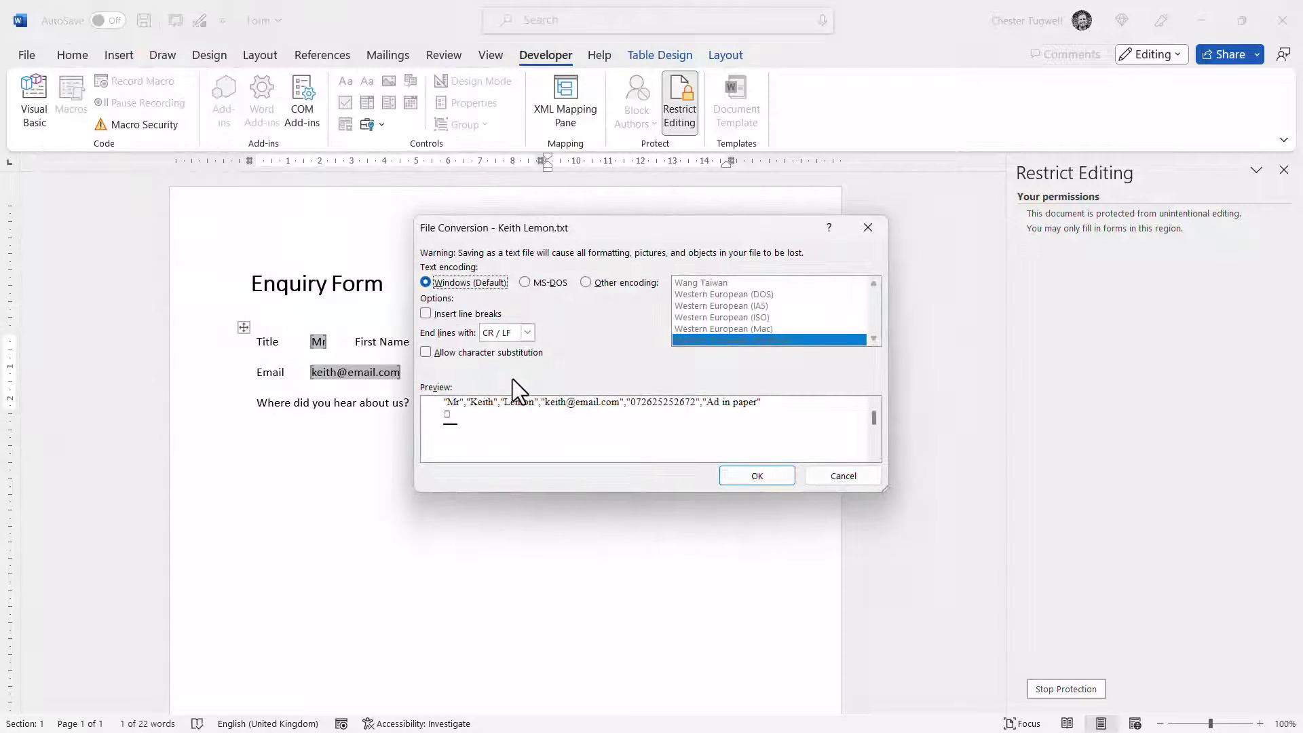
left_click(750, 469)
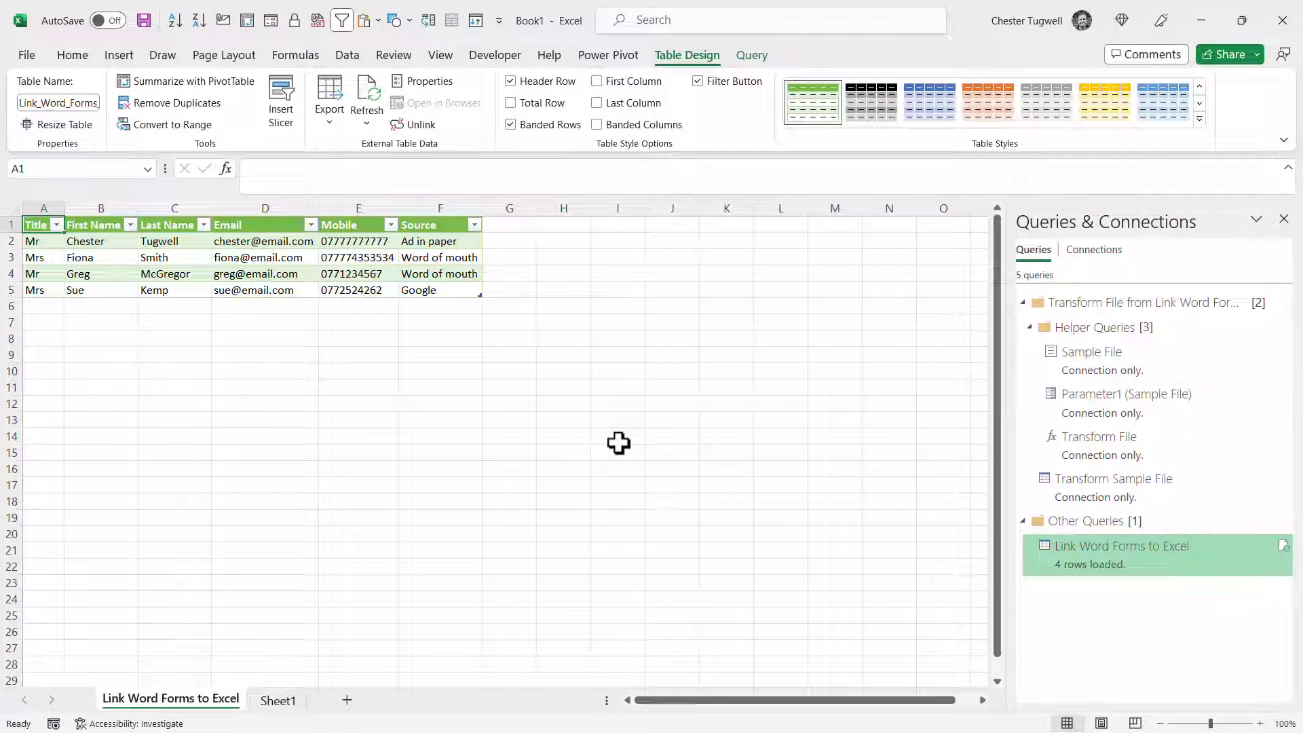
Refresh all data so the new Ad in paper enquiry appears as a fifth row
left_click(347, 54)
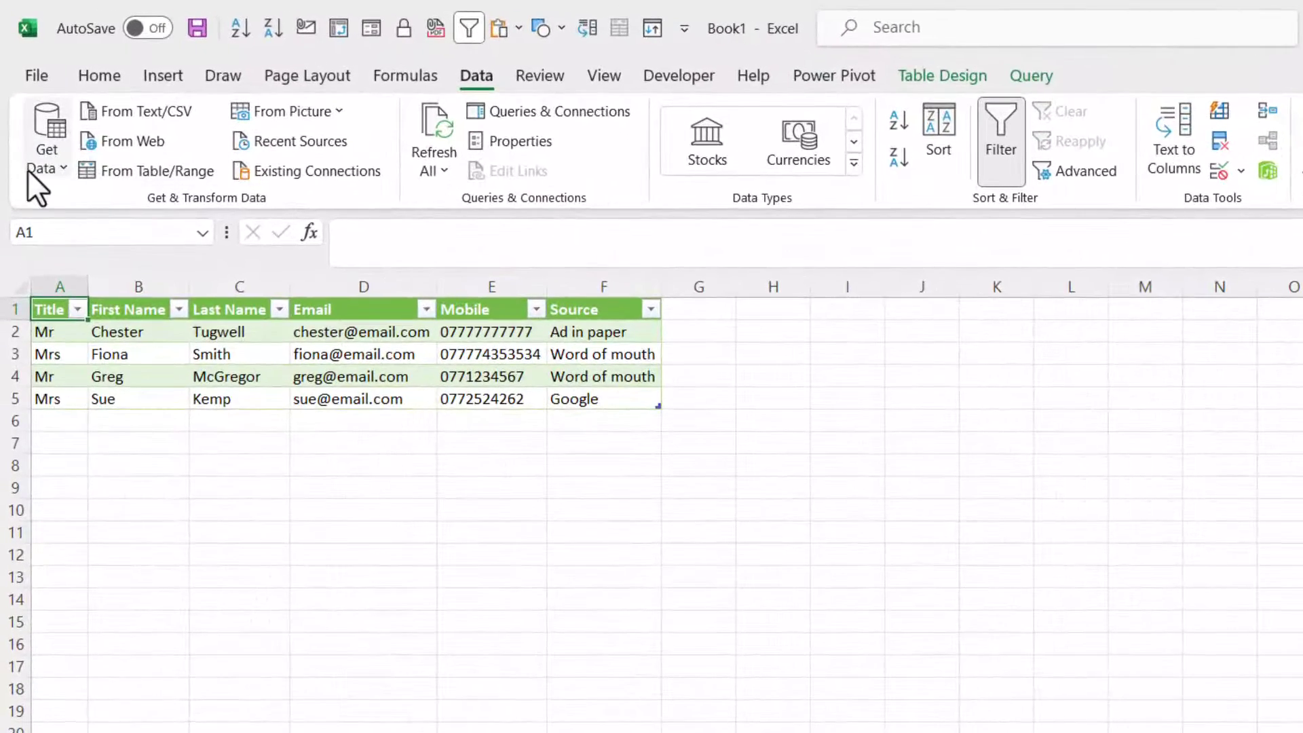
left_click(27, 169)
mouse_move(206, 209)
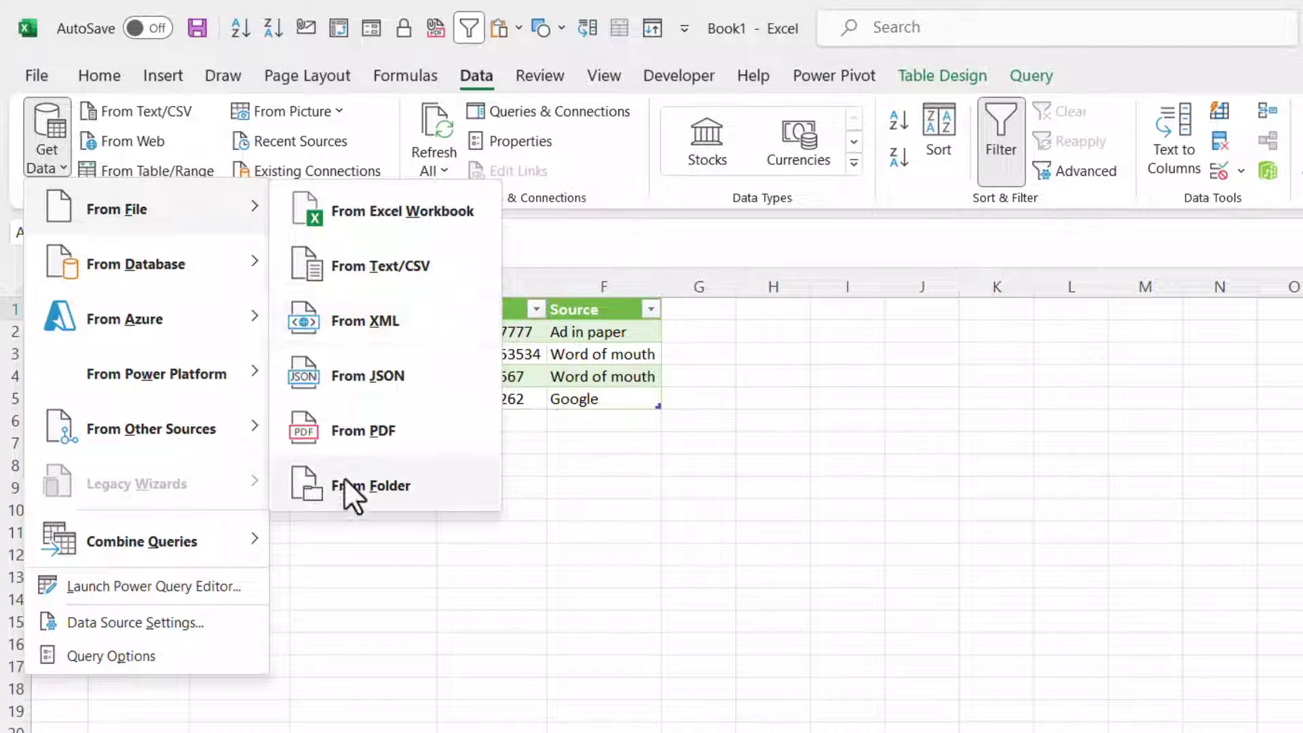
left_click(474, 628)
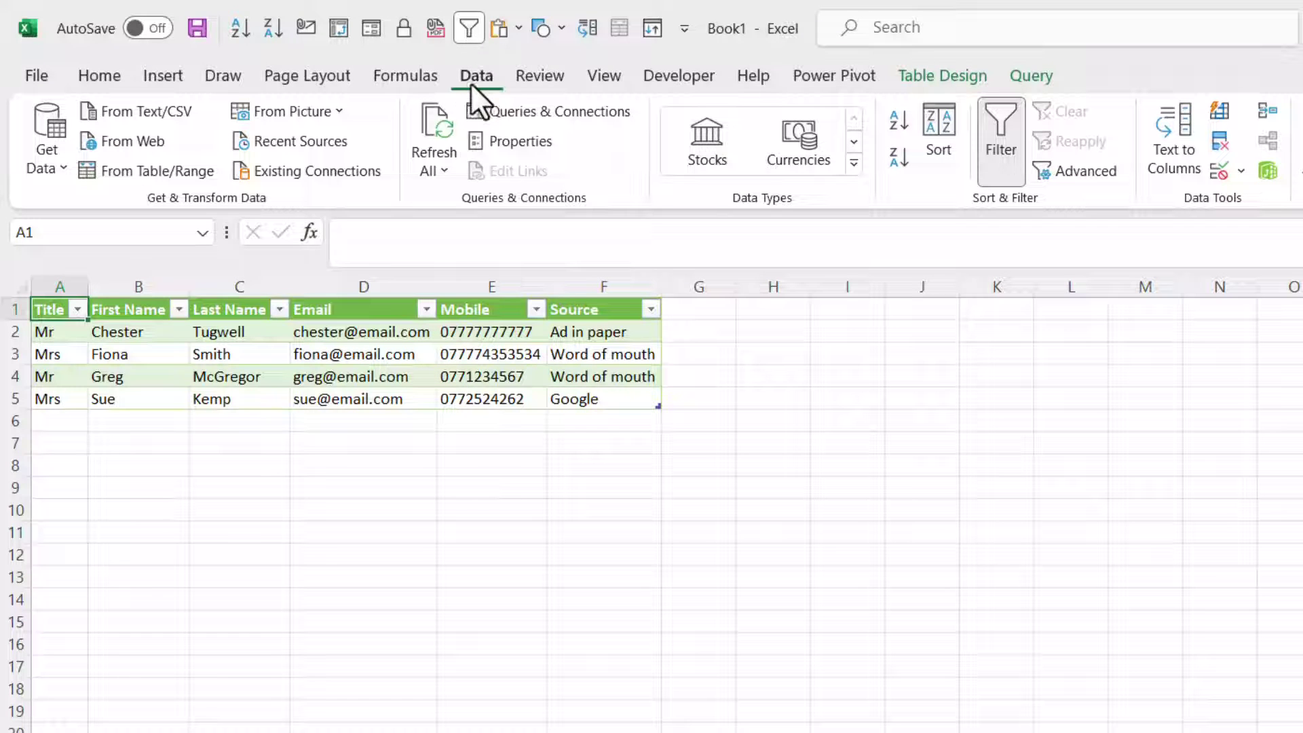
left_click(436, 120)
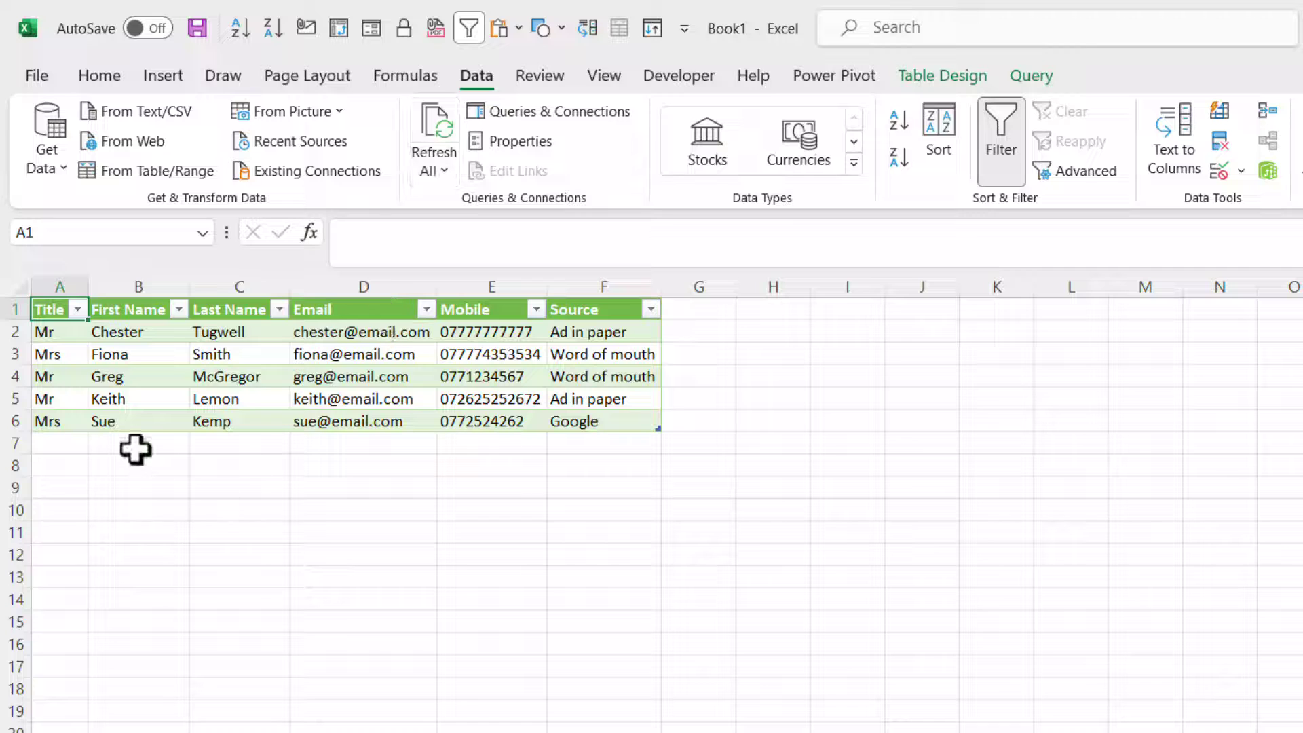